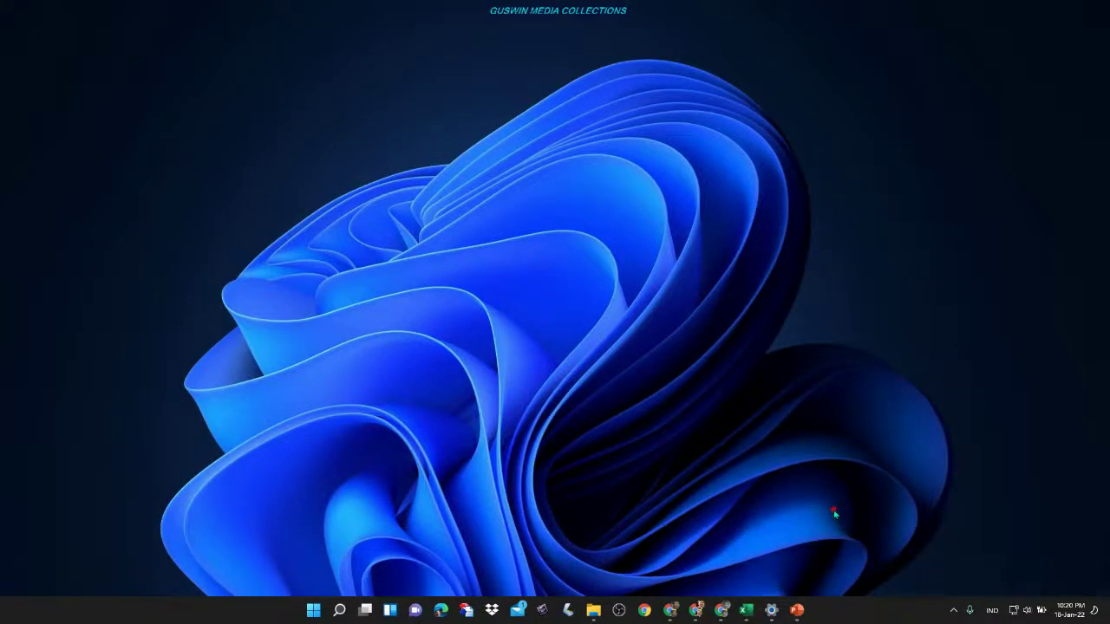
- Restore the PowerPoint window showing slide 8 with its ellipse, eyes, triangle and sine wave
left_click(795, 611)
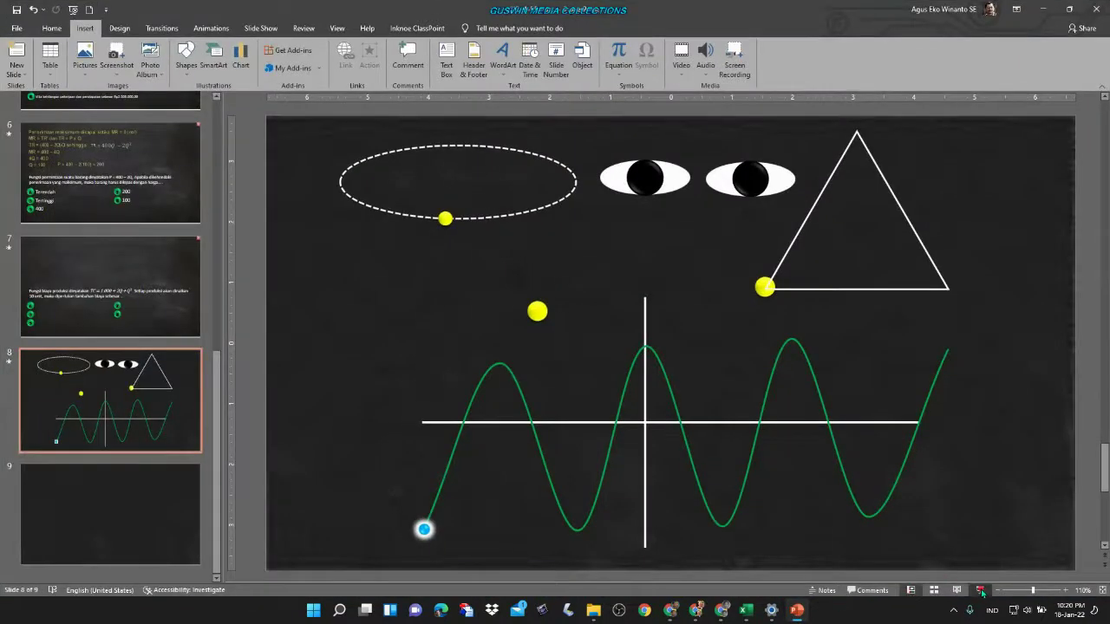
- Play slide 8's animations from the current slide, then insert a new blank slide 9
left_click(980, 591)
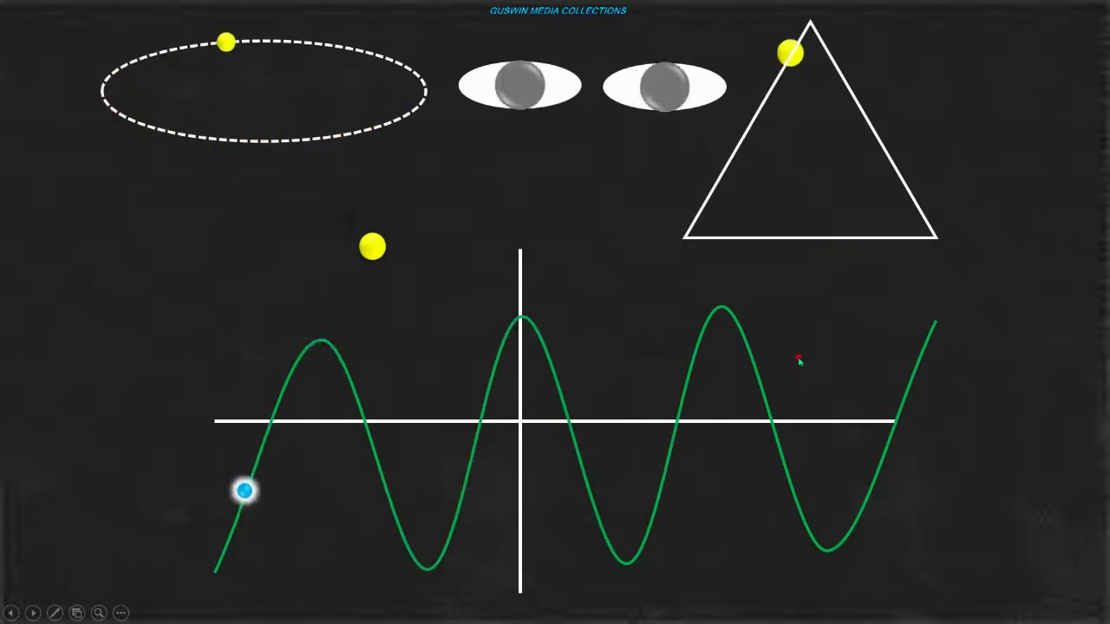
key("Escape")
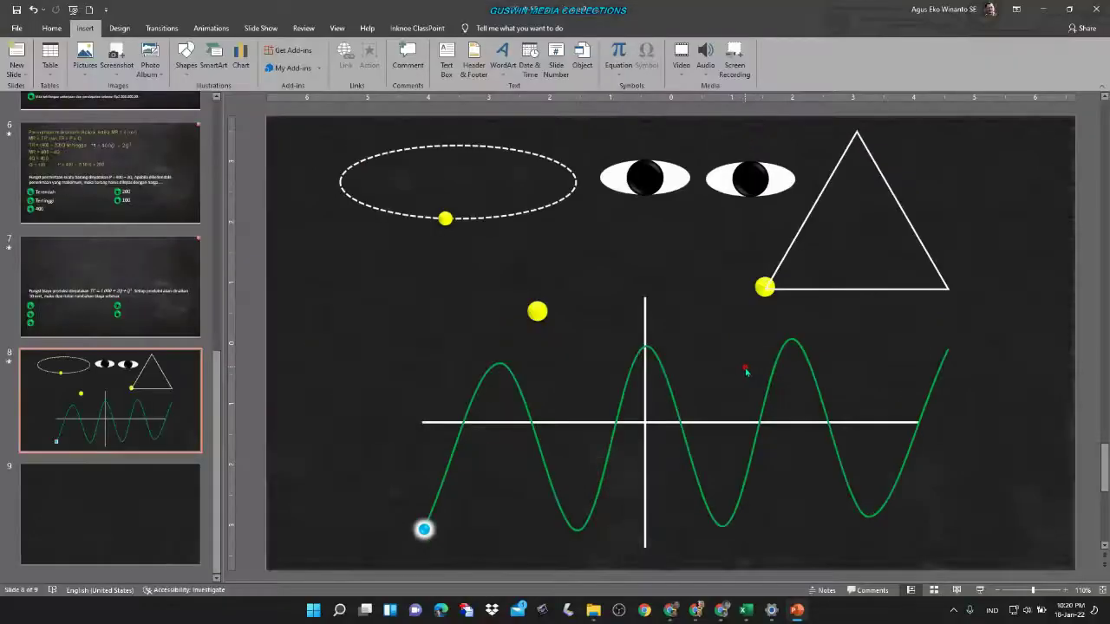
key("ctrl+m")
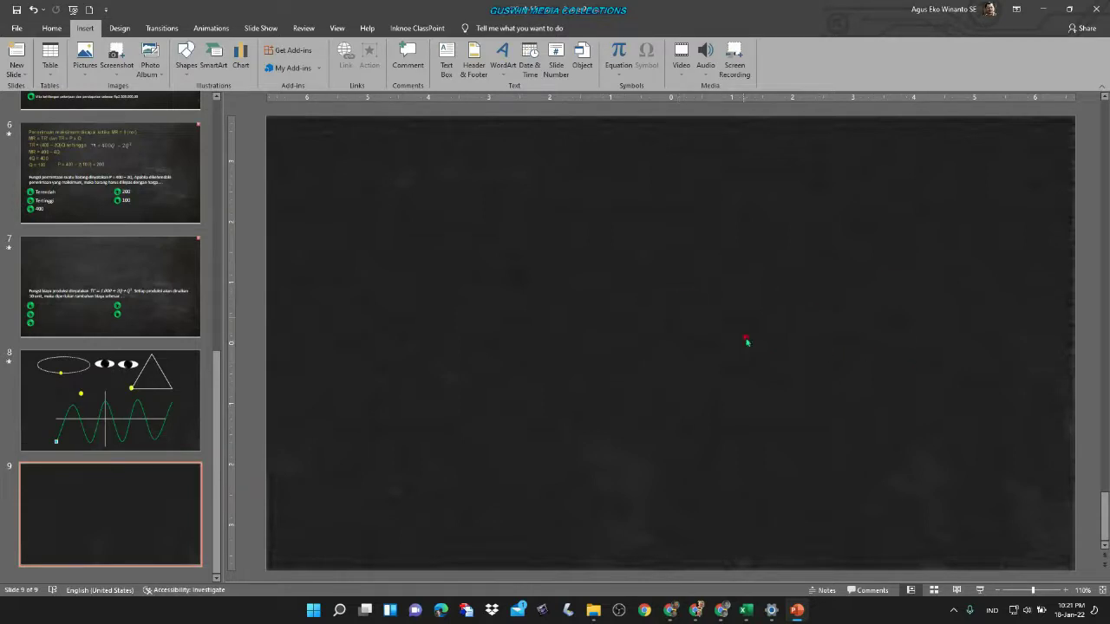
- Select blank slide 9, toggle Gridlines on the View tab, and open the Windows Start menu
key("Up")
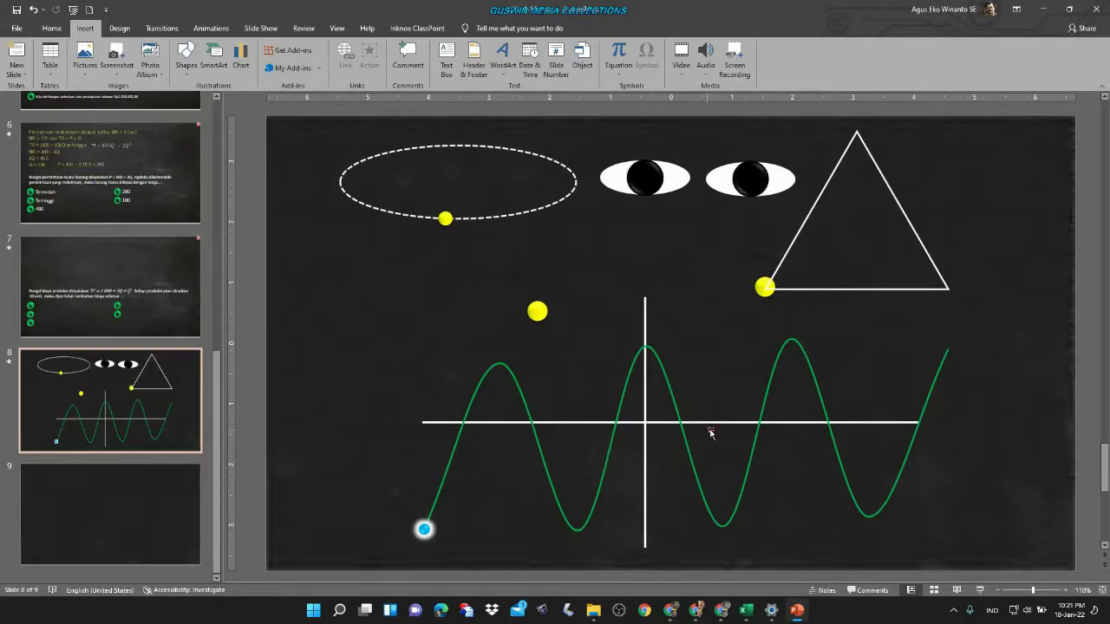
left_click(165, 495)
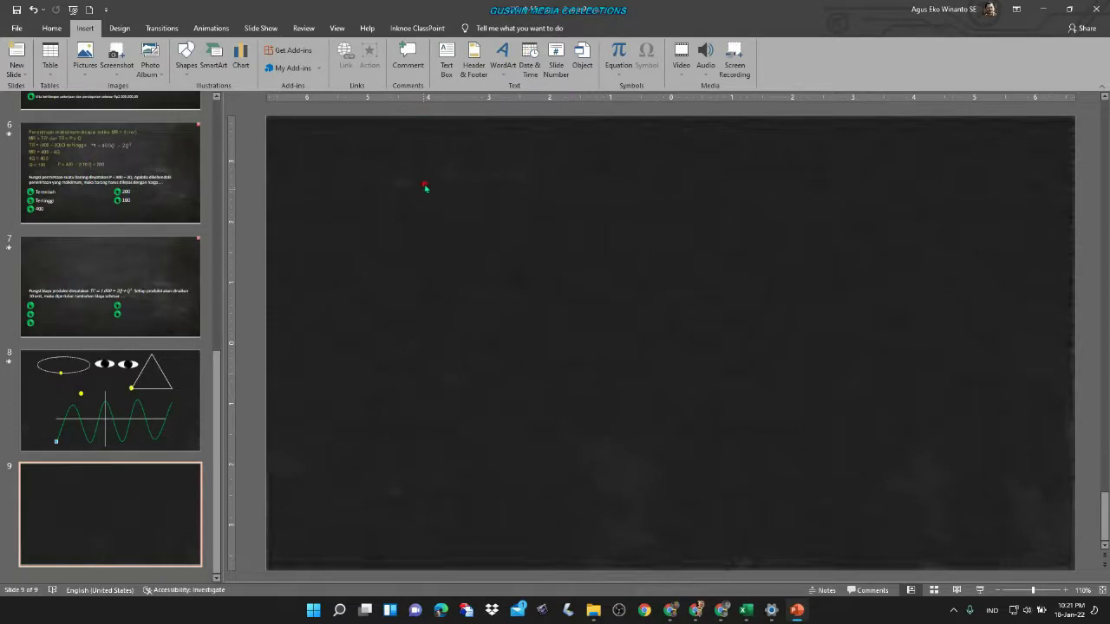
left_click(337, 28)
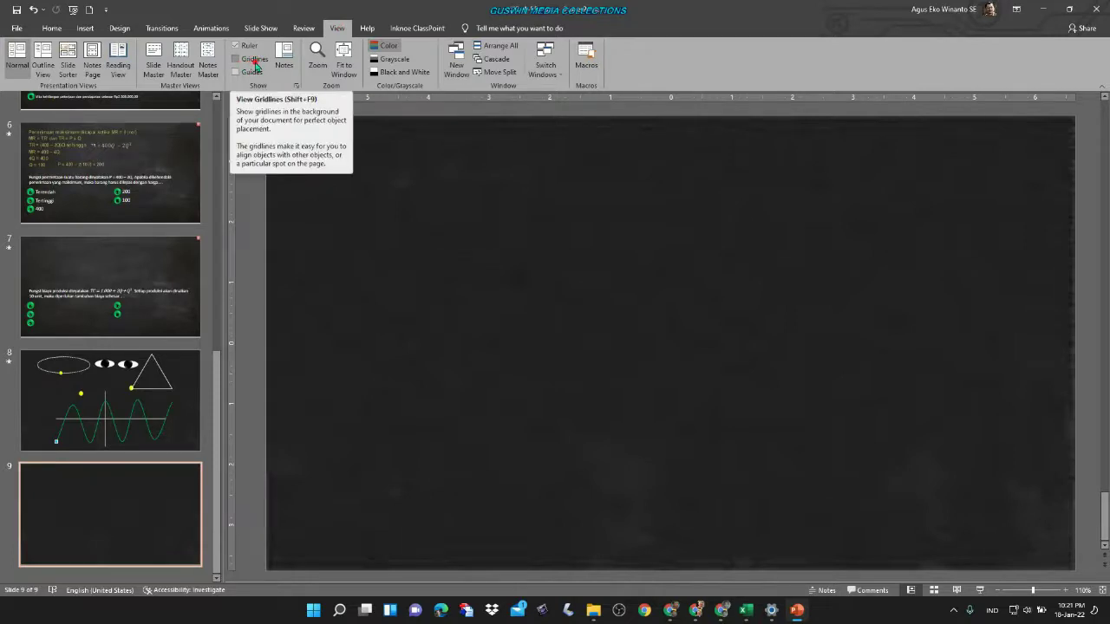
left_click(256, 66)
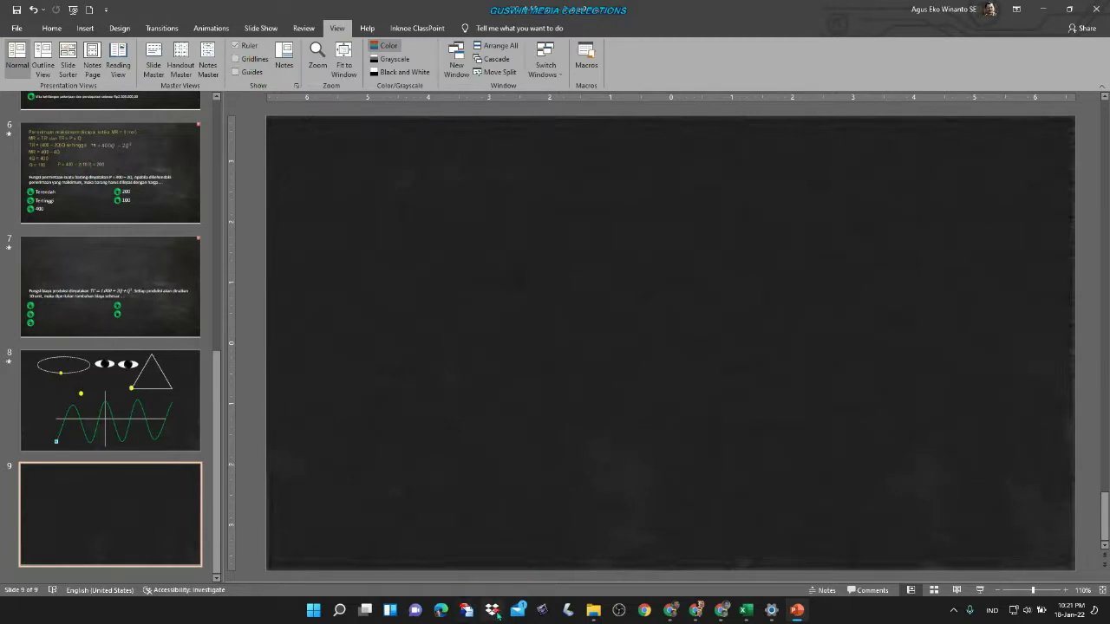
left_click(313, 609)
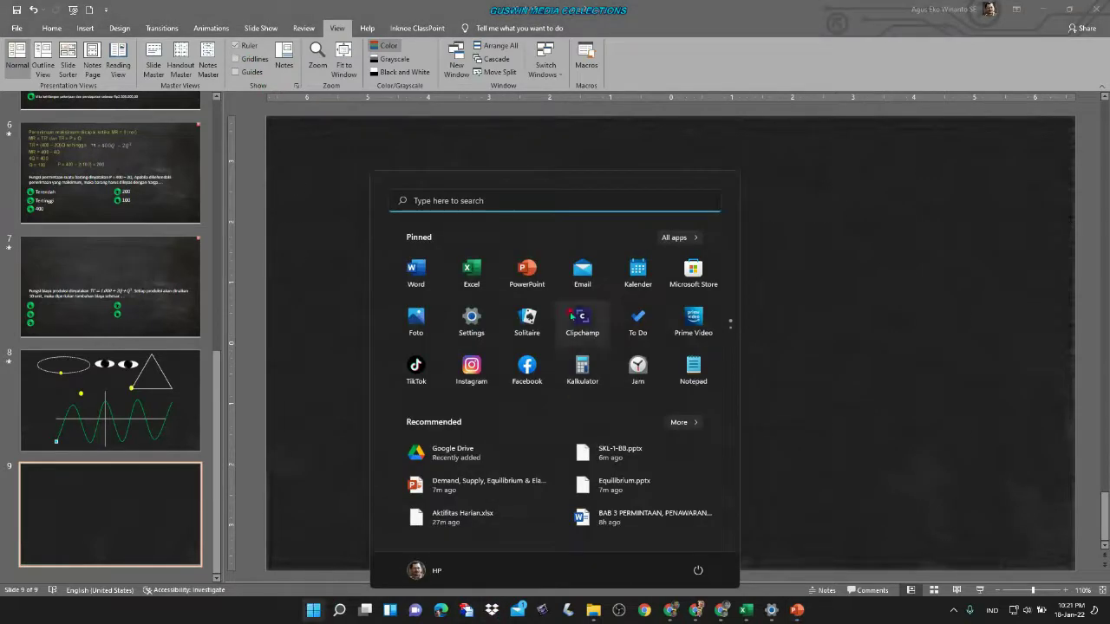
- Launch Word, create a blank document, and turn on Gridlines for the page
left_click(409, 273)
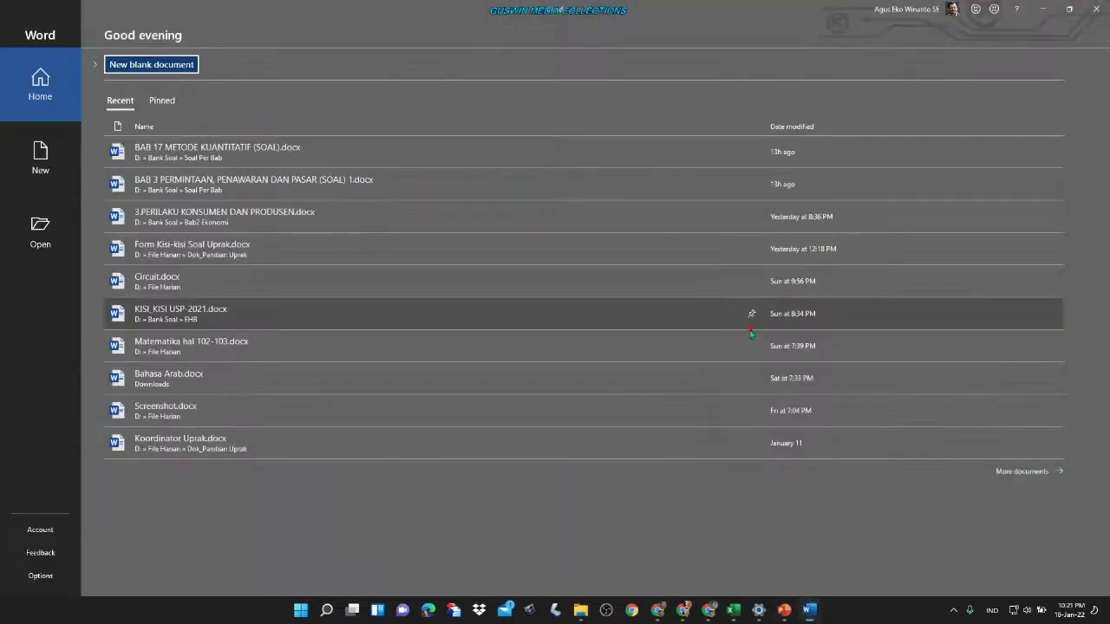
left_click(40, 158)
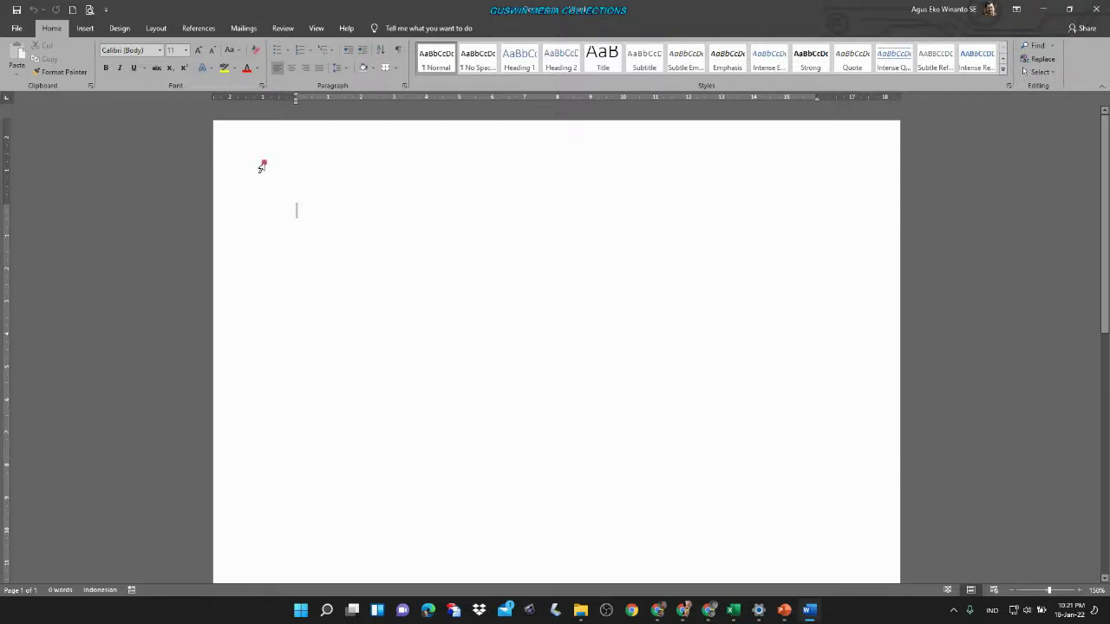
left_click(317, 29)
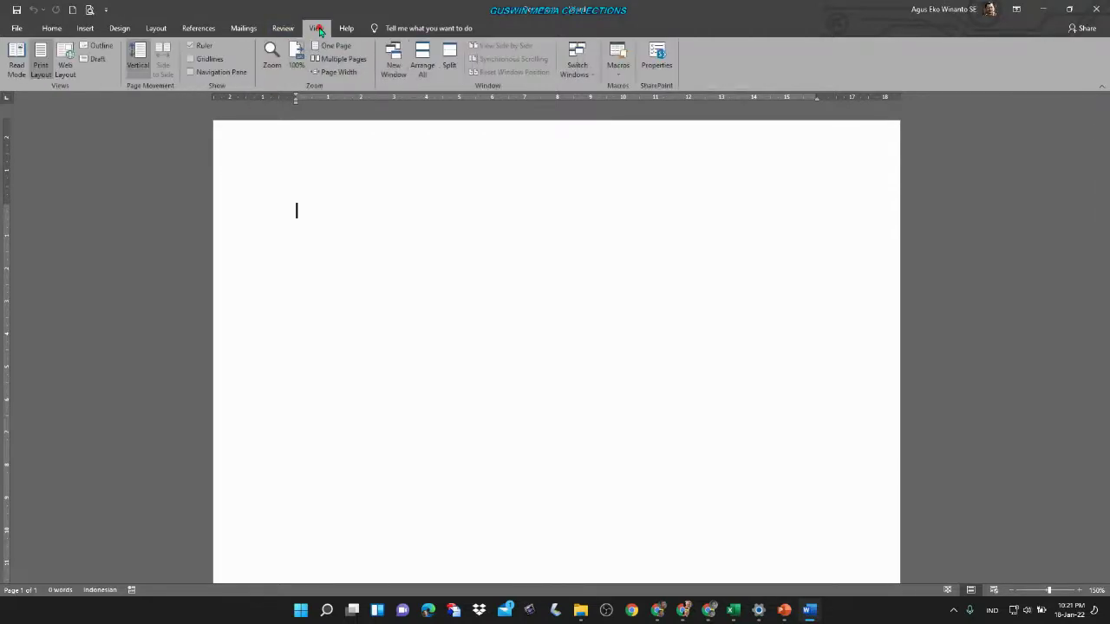
left_click(190, 58)
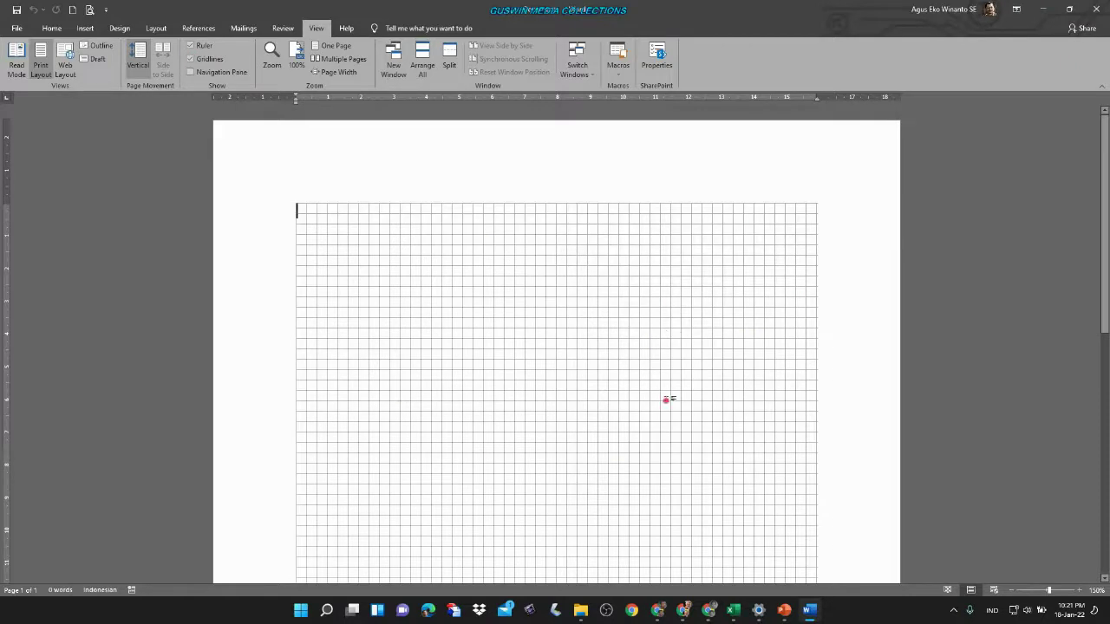
- Glance at the PowerPoint presentation, return to the Word document, and move to Design options
left_click(784, 610)
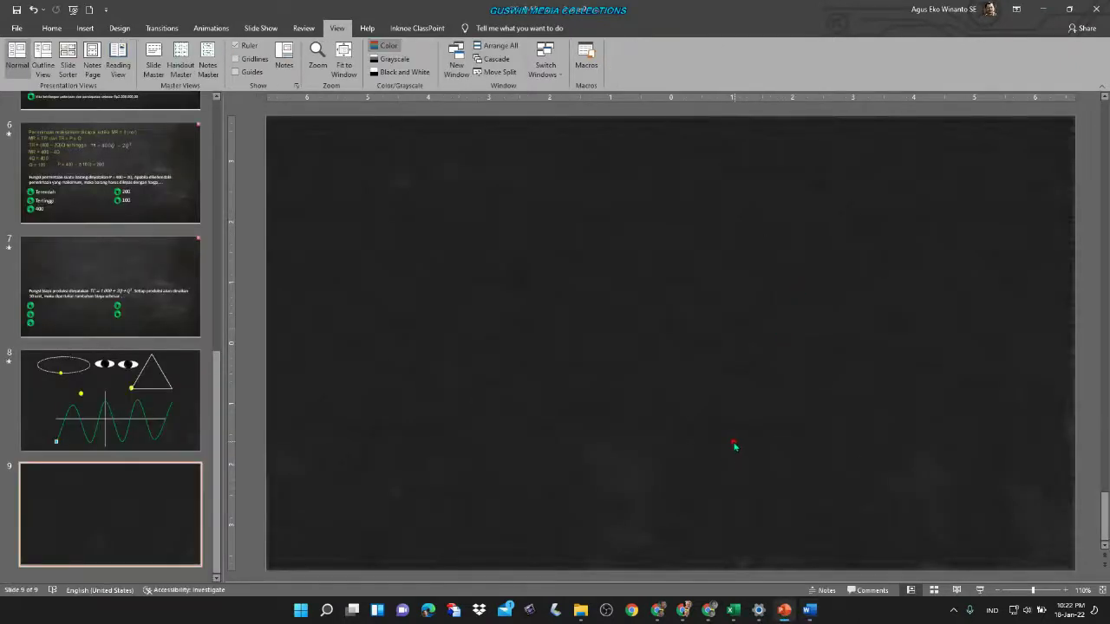
left_click(809, 610)
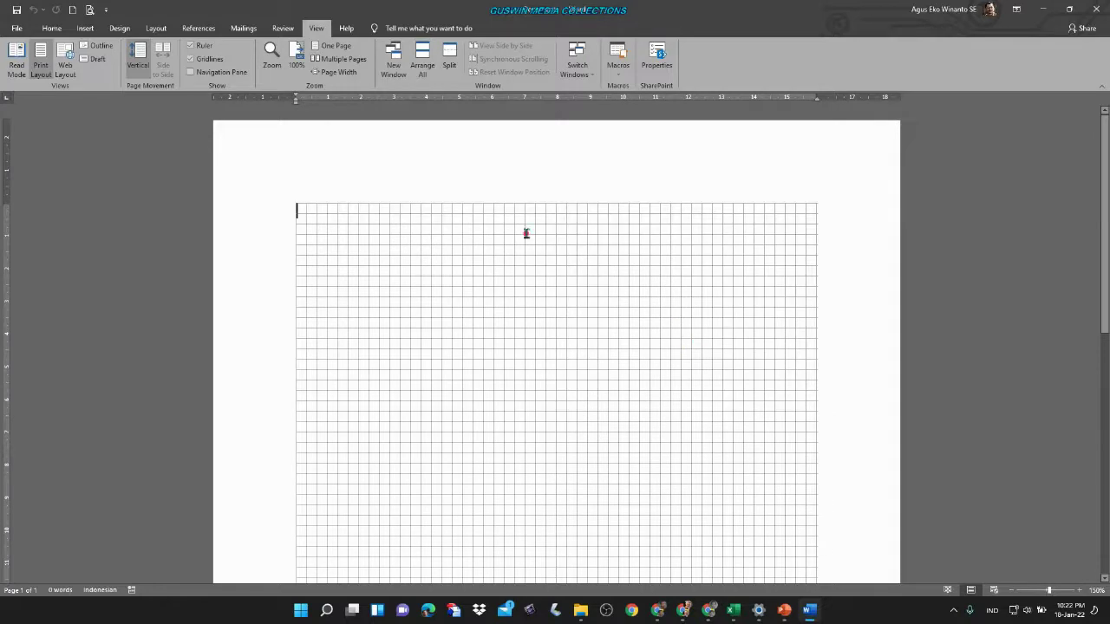
left_click(154, 28)
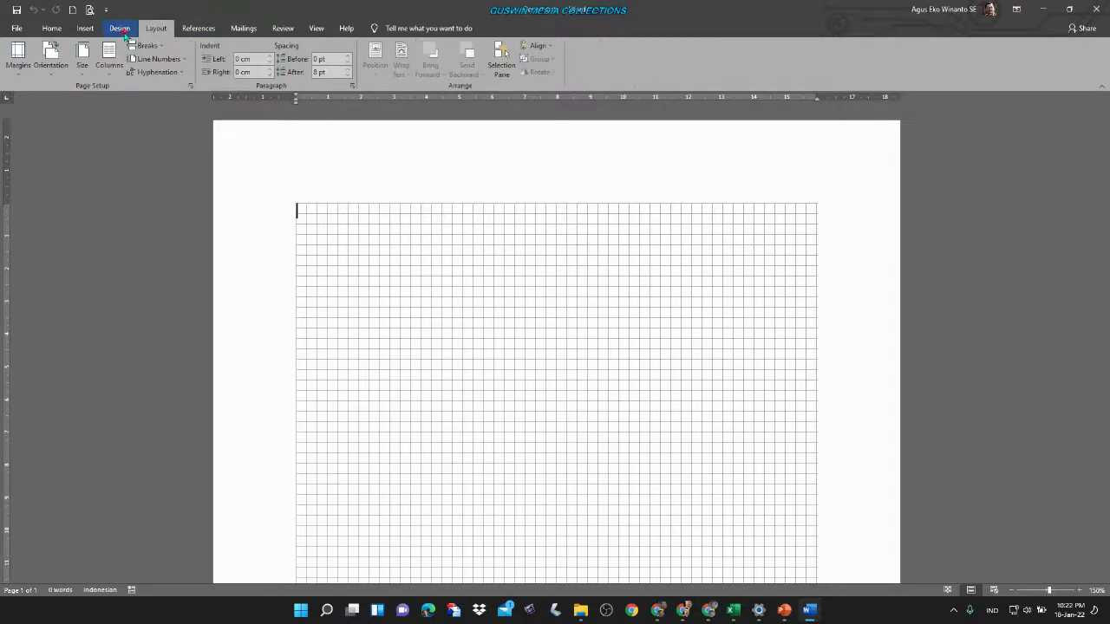
left_click(119, 29)
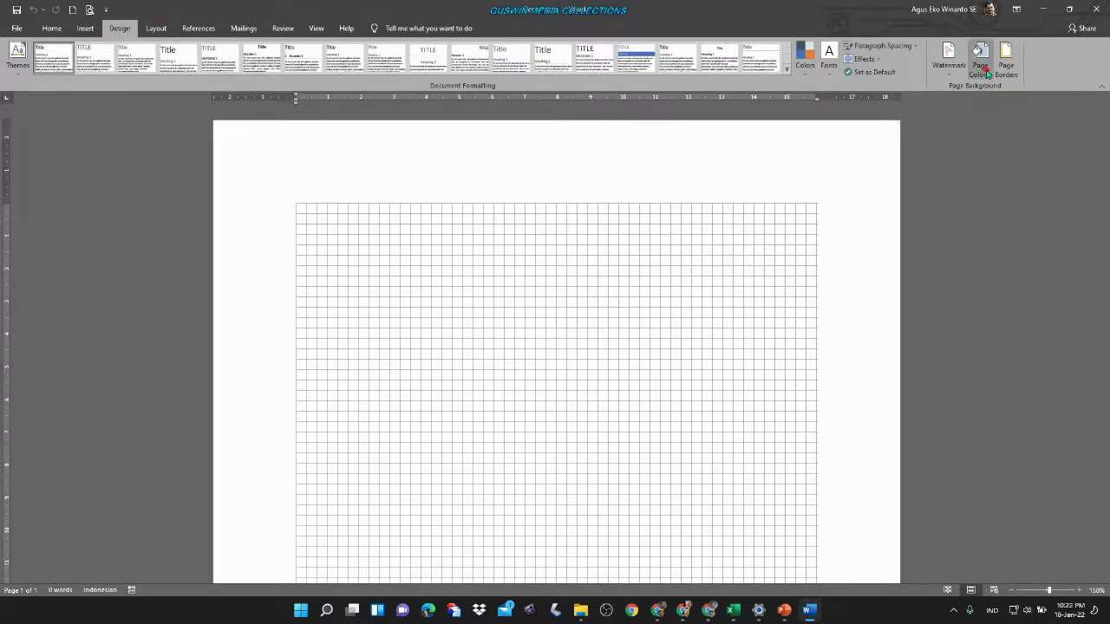
- Set Word's page color to Black so the grid shows white, then return to PowerPoint
left_click(986, 74)
left_click(984, 96)
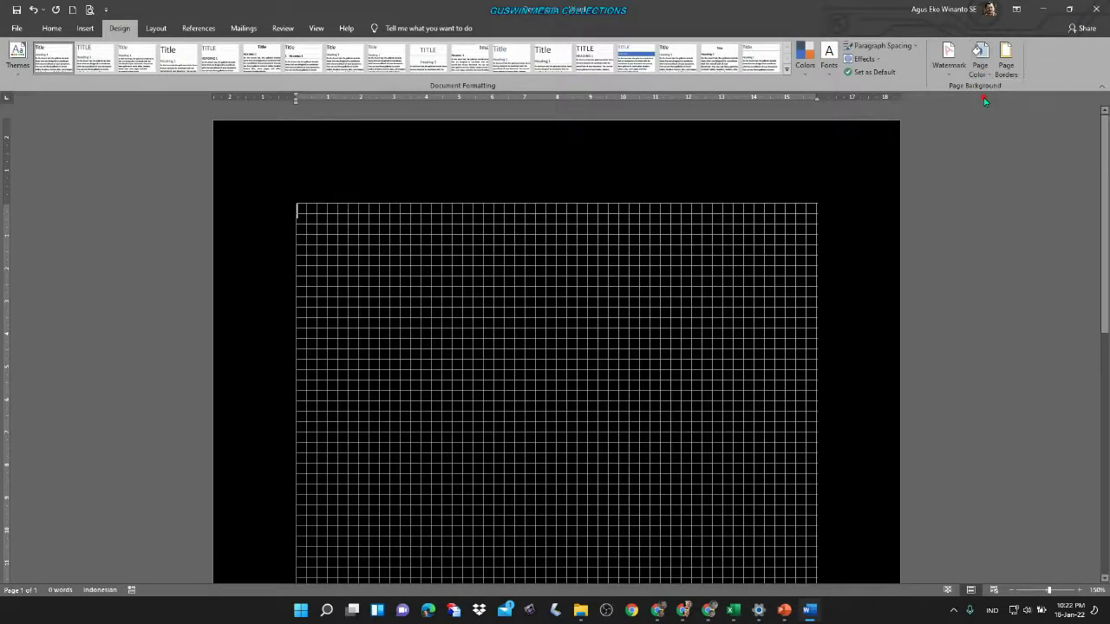
scroll(768, 243, "down", 1)
scroll(857, 335, "down", 1)
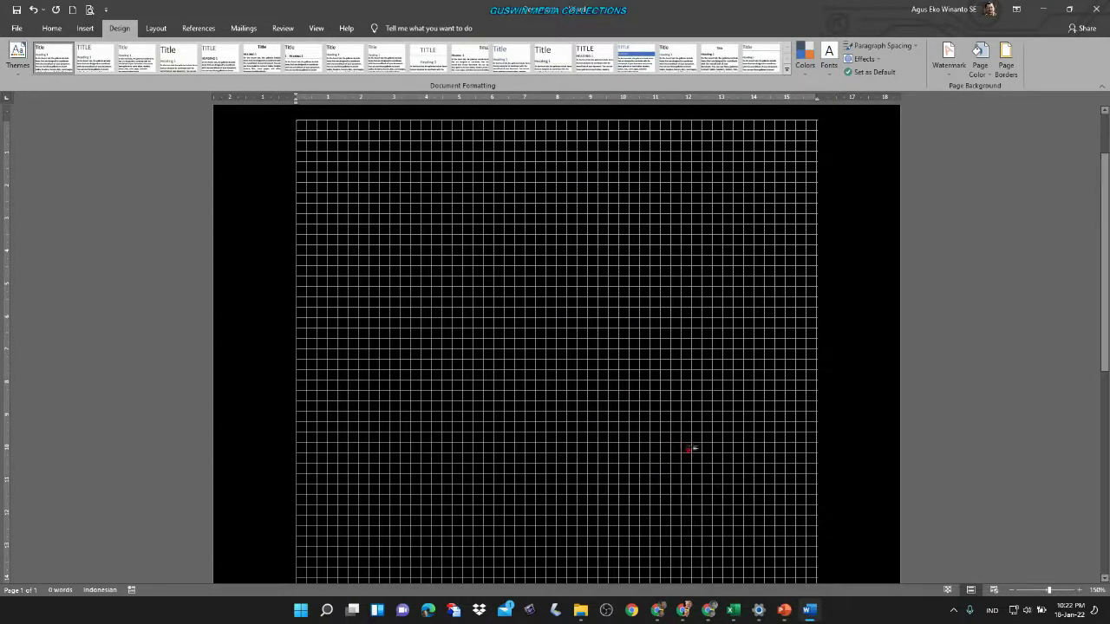
mouse_move(783, 609)
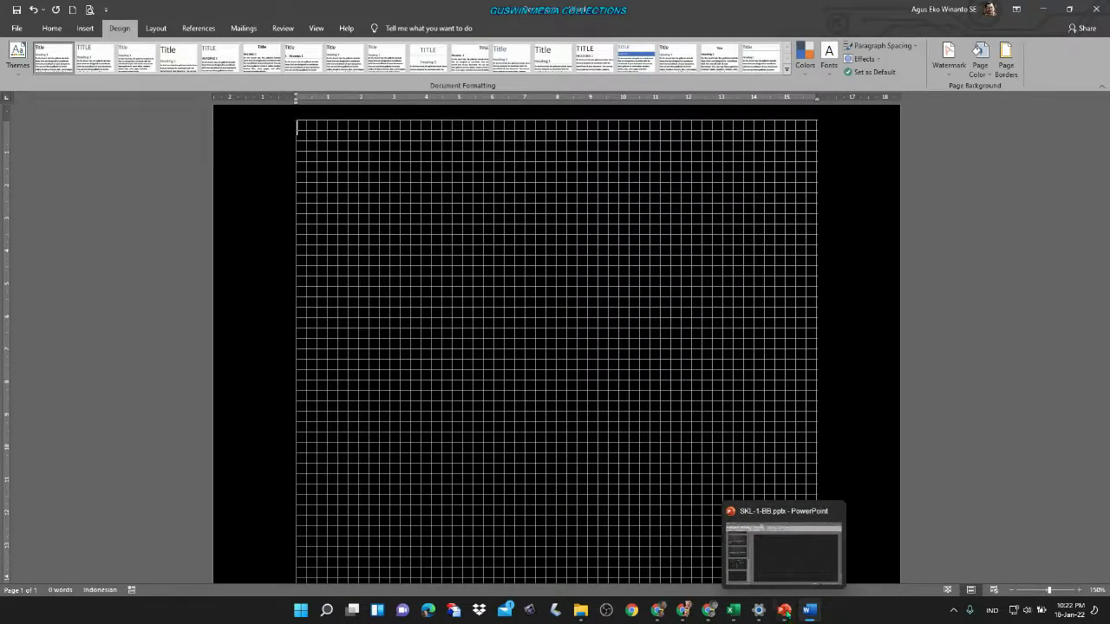
left_click(783, 612)
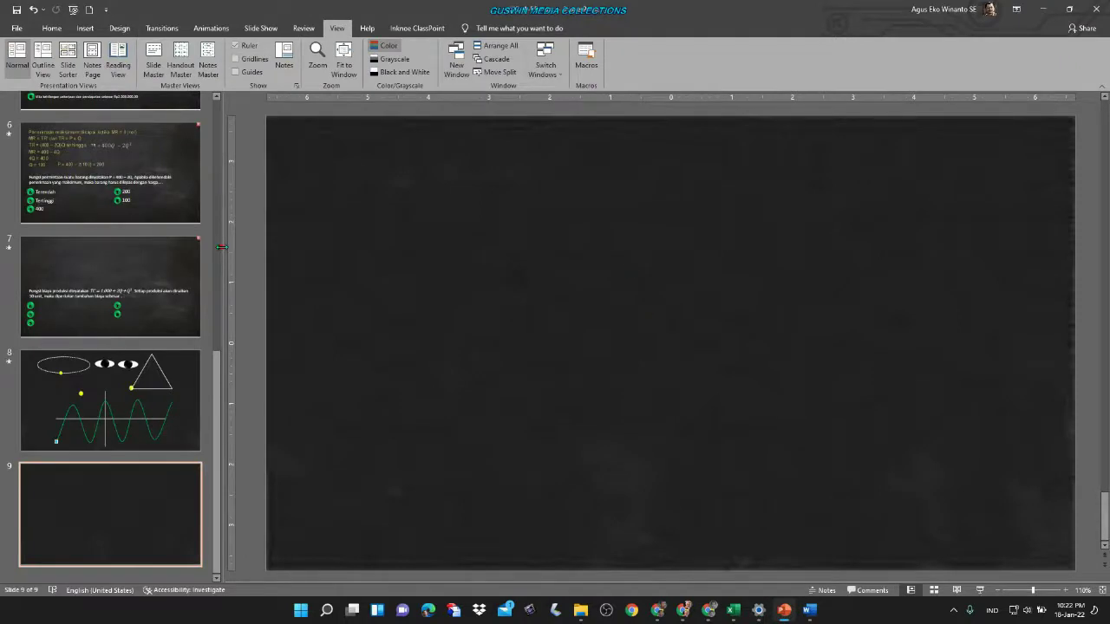
- Narrow the thumbnail pane and insert a Screen Clipping of Word's black grid area onto slide 9
left_click_drag(221, 247, 108, 248)
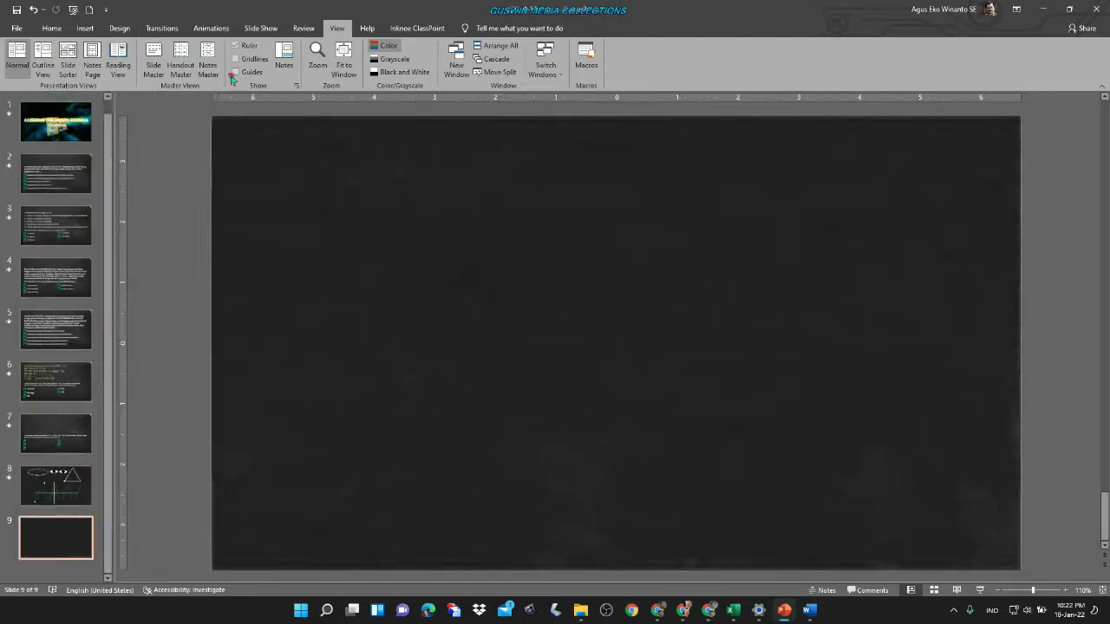
left_click(85, 28)
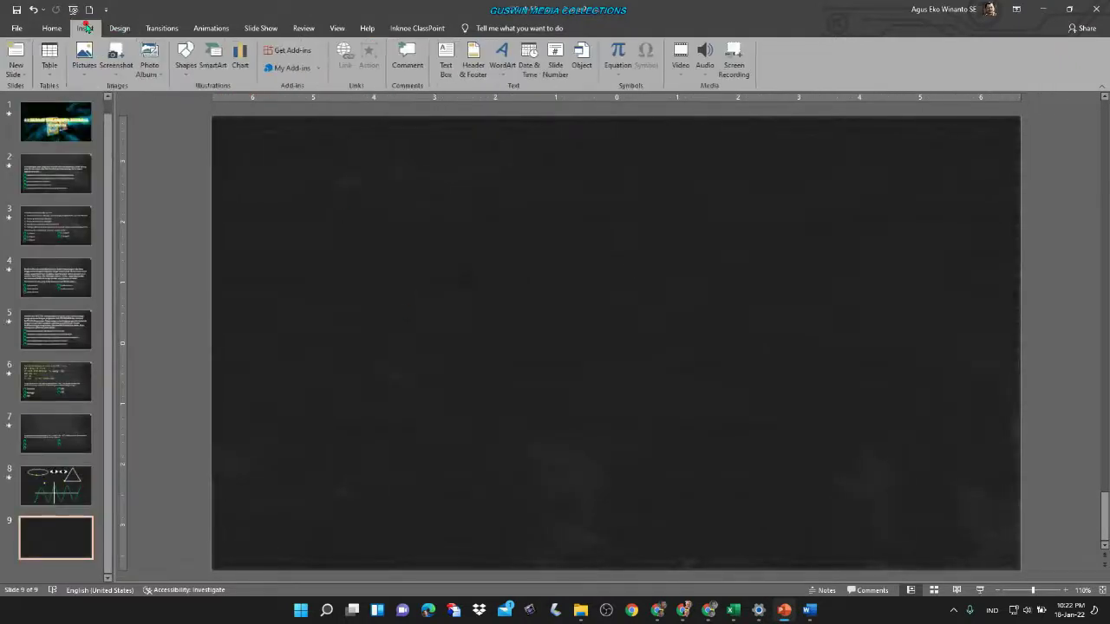
left_click(119, 78)
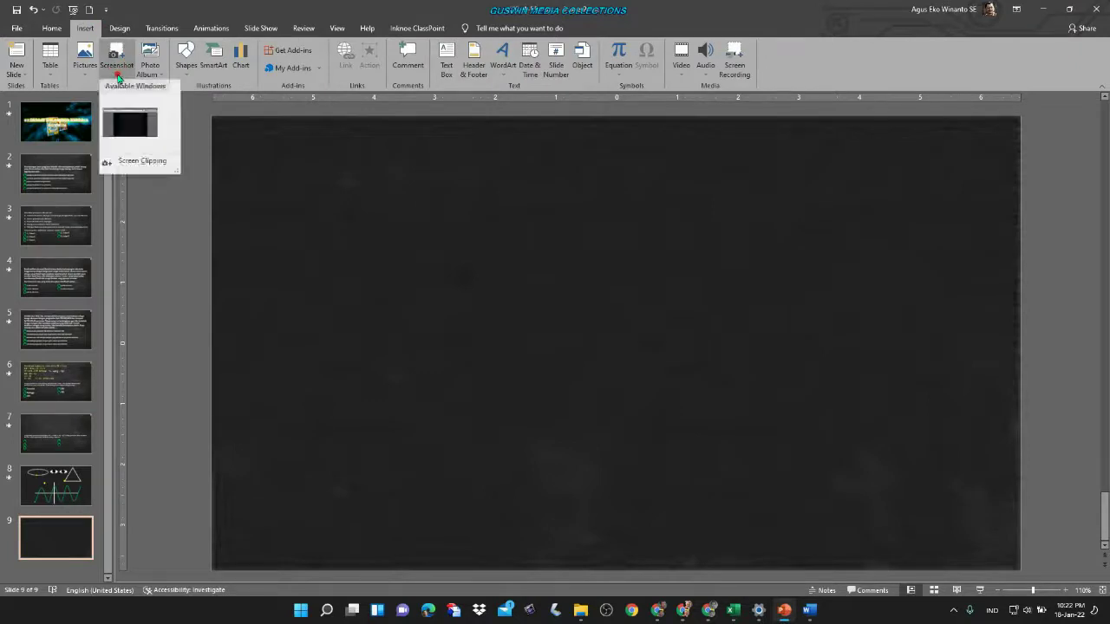
left_click(657, 517)
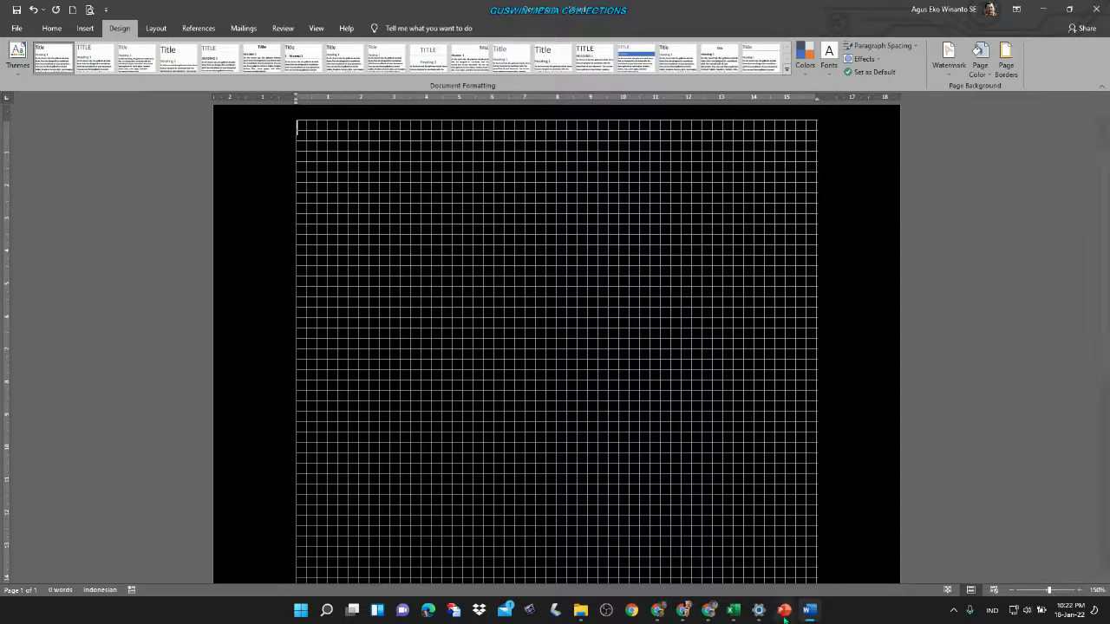
key("Escape")
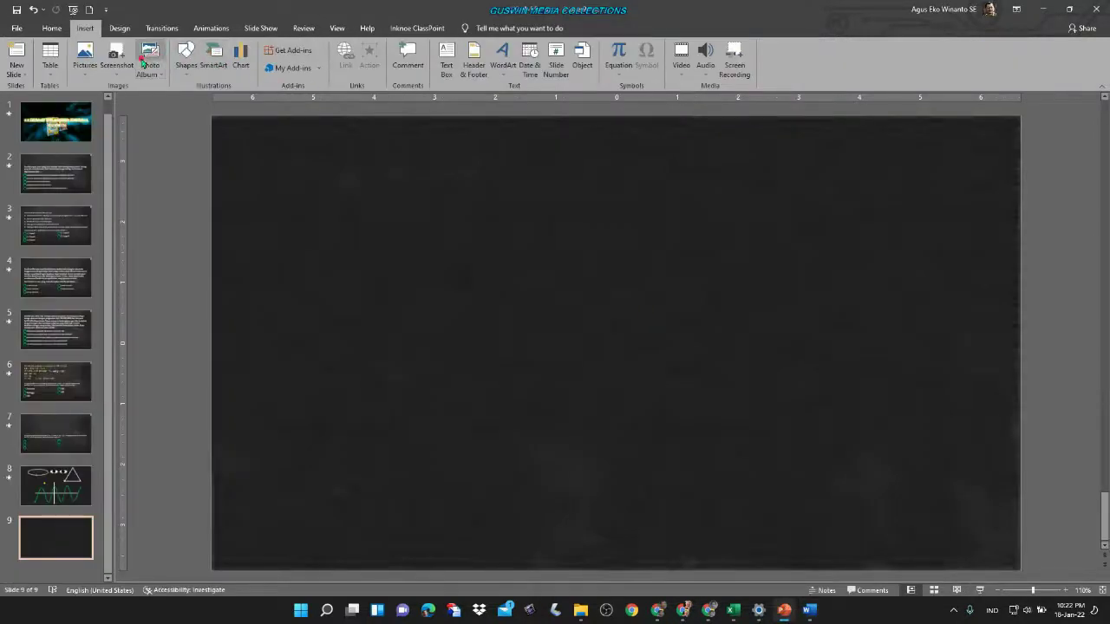
left_click(116, 62)
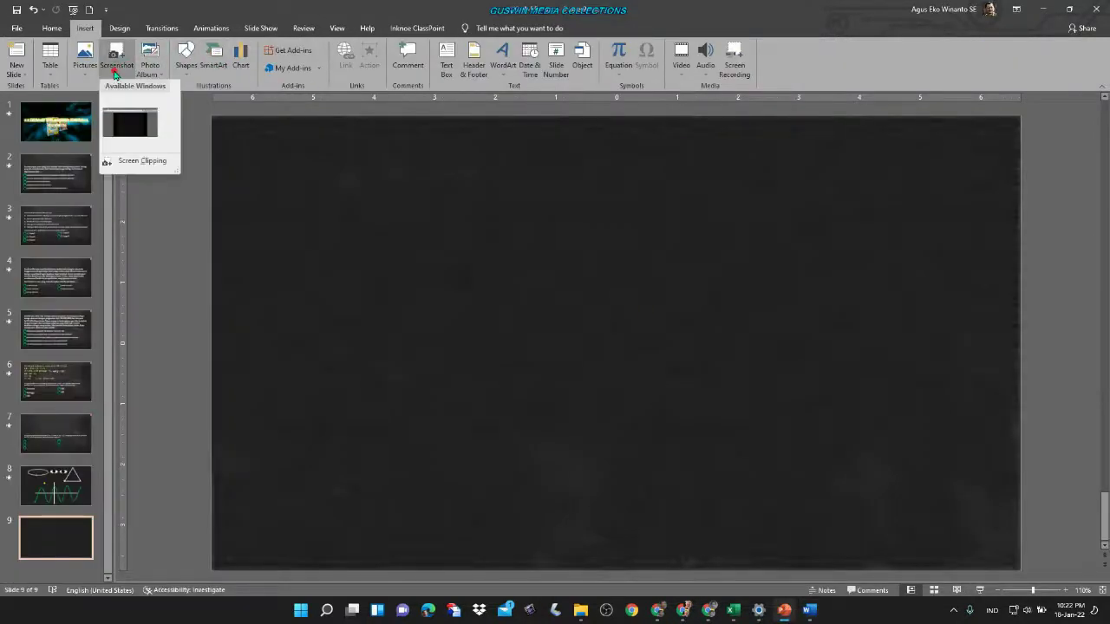
left_click(141, 164)
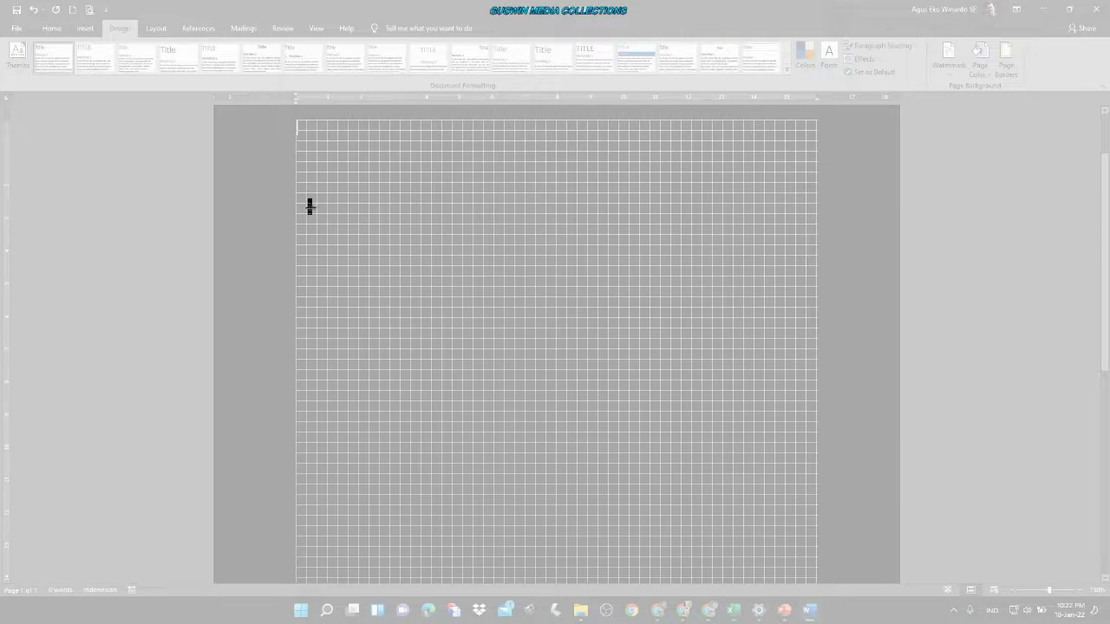
left_click_drag(309, 205, 807, 542)
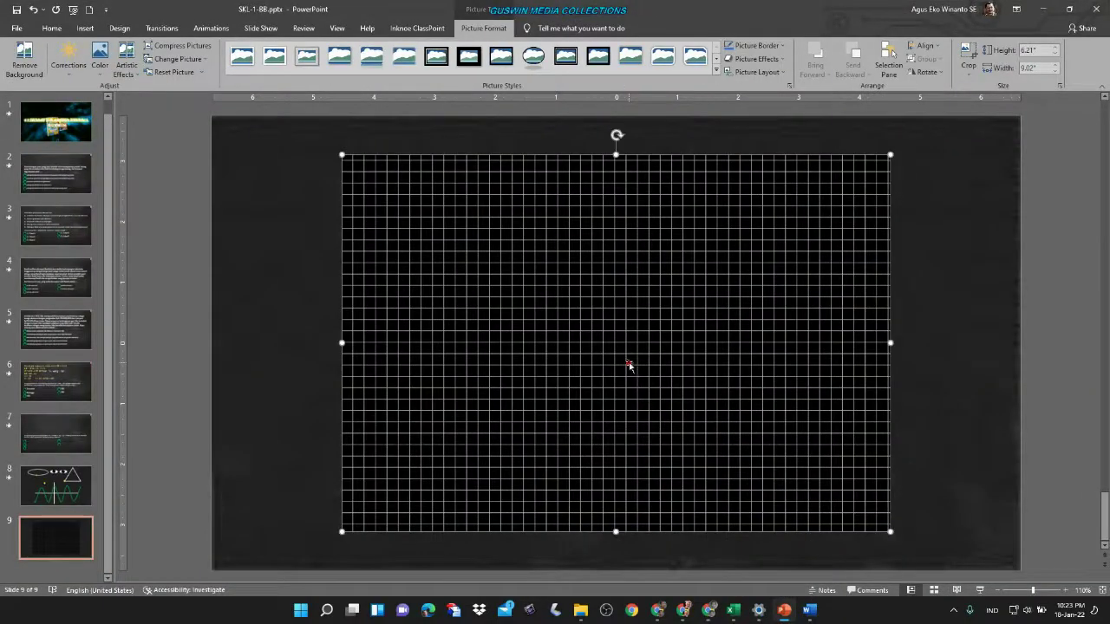
- Nudge the grid picture slightly left into place on slide 9 and deselect it
left_click(928, 396)
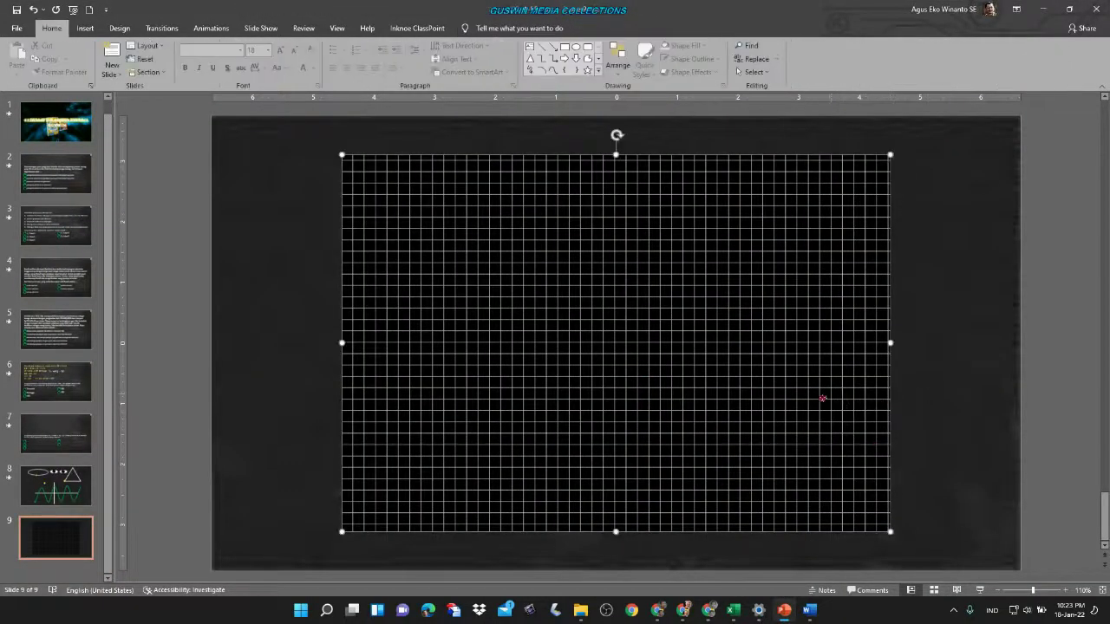
mouse_move(834, 397)
left_mouse_down()
mouse_move(792, 404)
mouse_move(820, 385)
mouse_move(821, 397)
left_mouse_up()
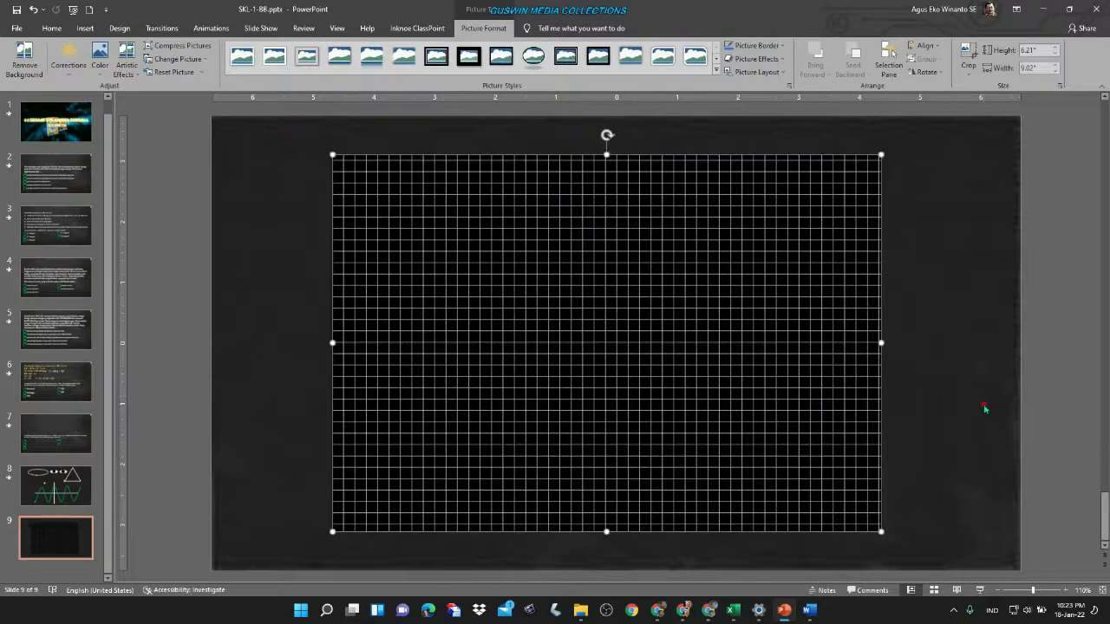
left_click(982, 405)
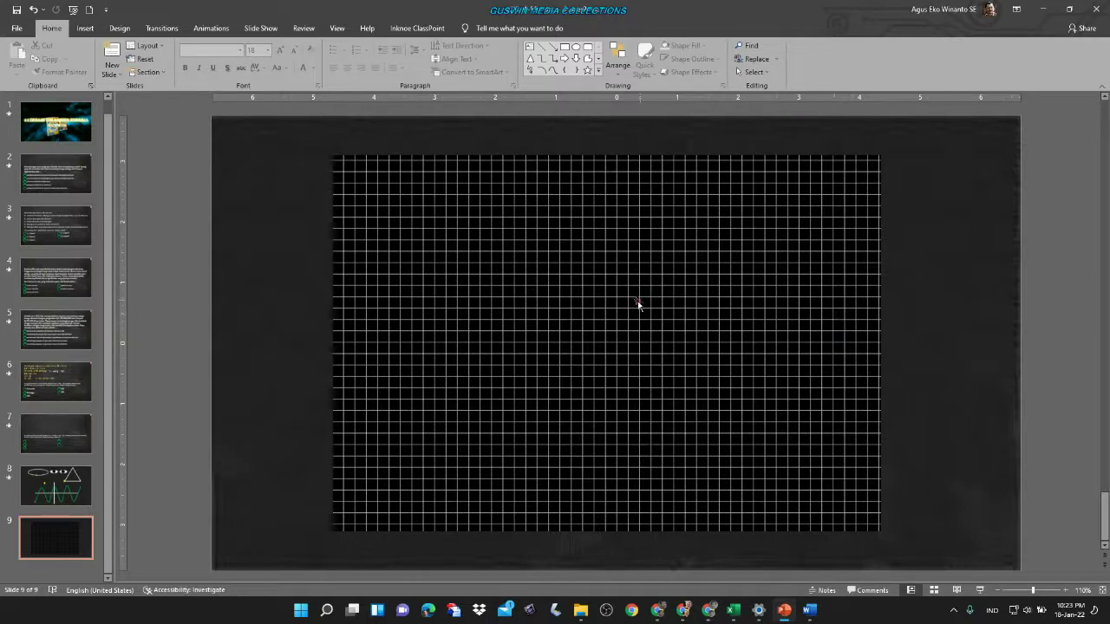
left_click(85, 28)
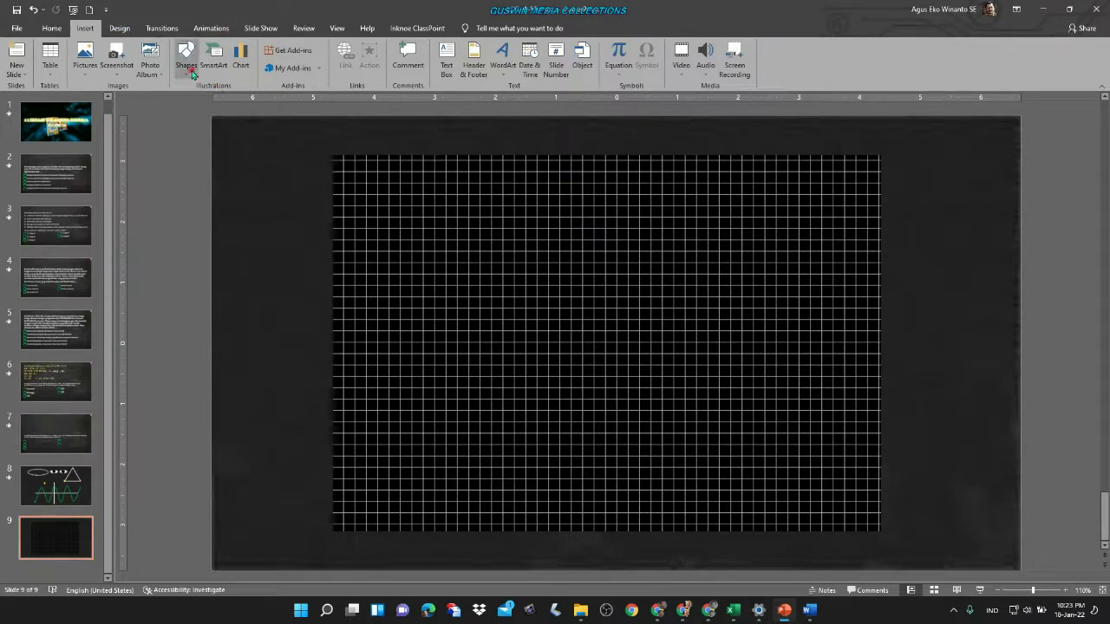
- Draw a vertical straight line down the grid picture
left_click(191, 73)
left_click(195, 105)
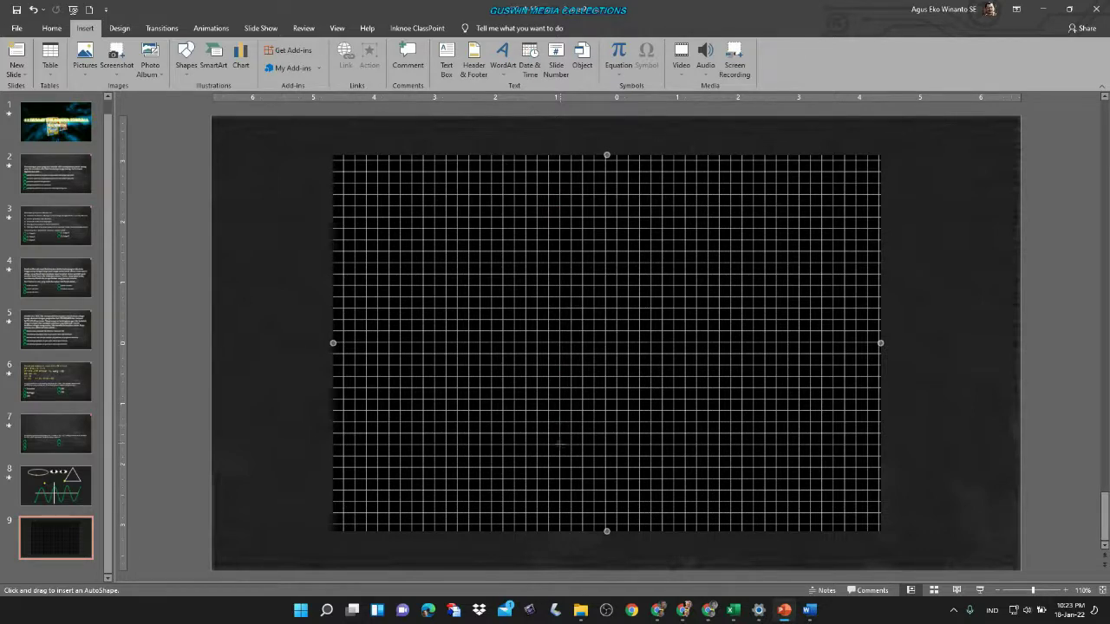
left_click_drag(559, 193, 559, 443)
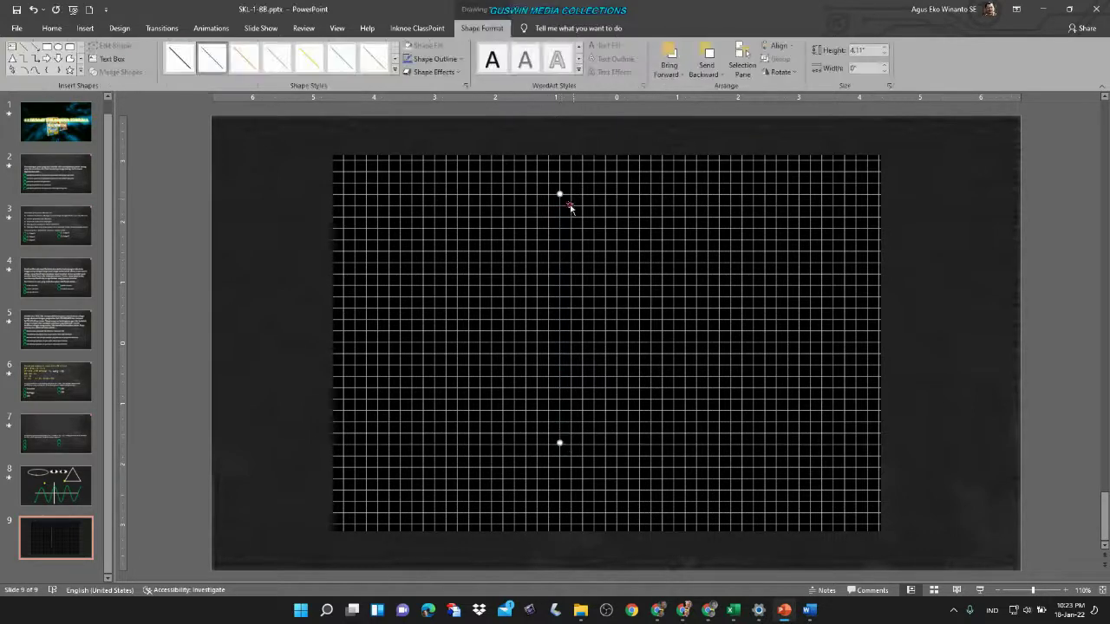
scroll(615, 373, "up", 5)
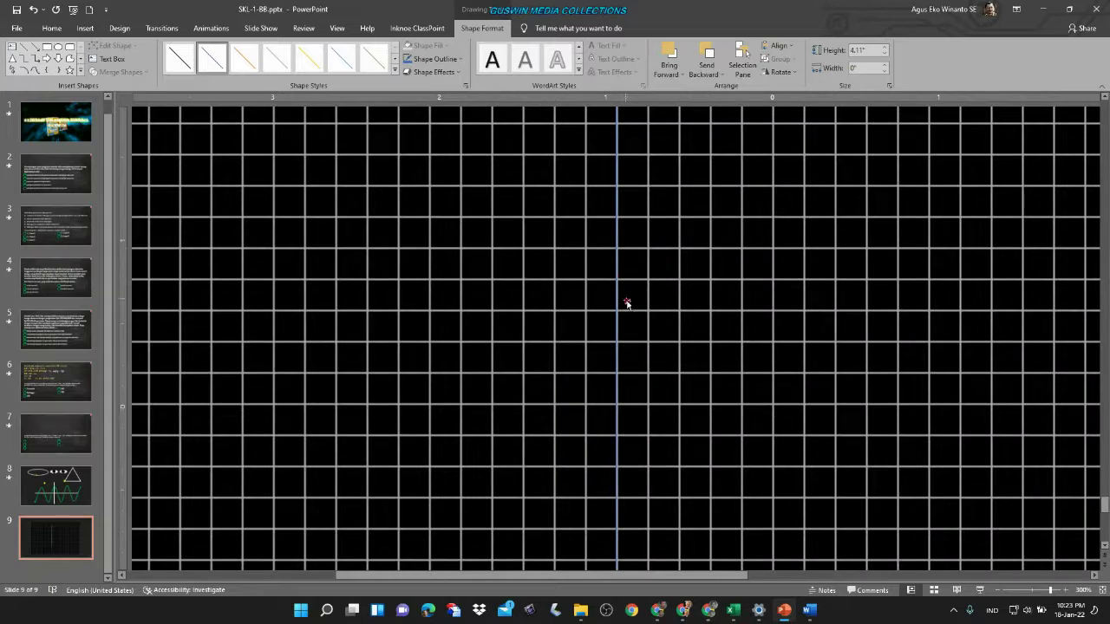
scroll(627, 303, "down", 3)
scroll(627, 308, "down", 5)
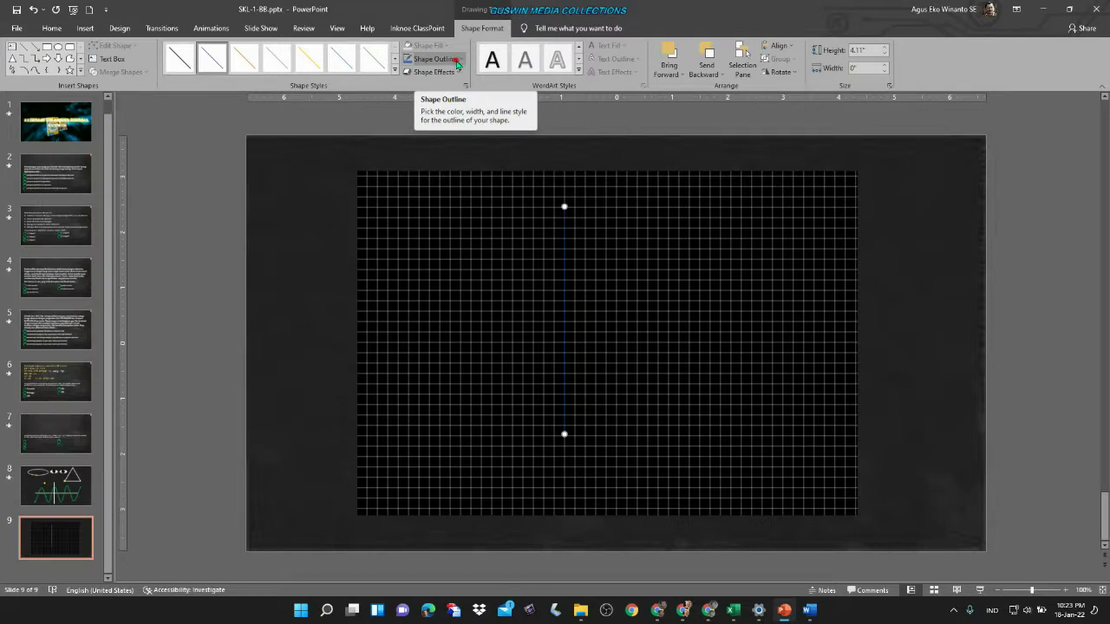
- Make the vertical line's outline White with a 3 pt weight
left_click(457, 63)
left_click(408, 86)
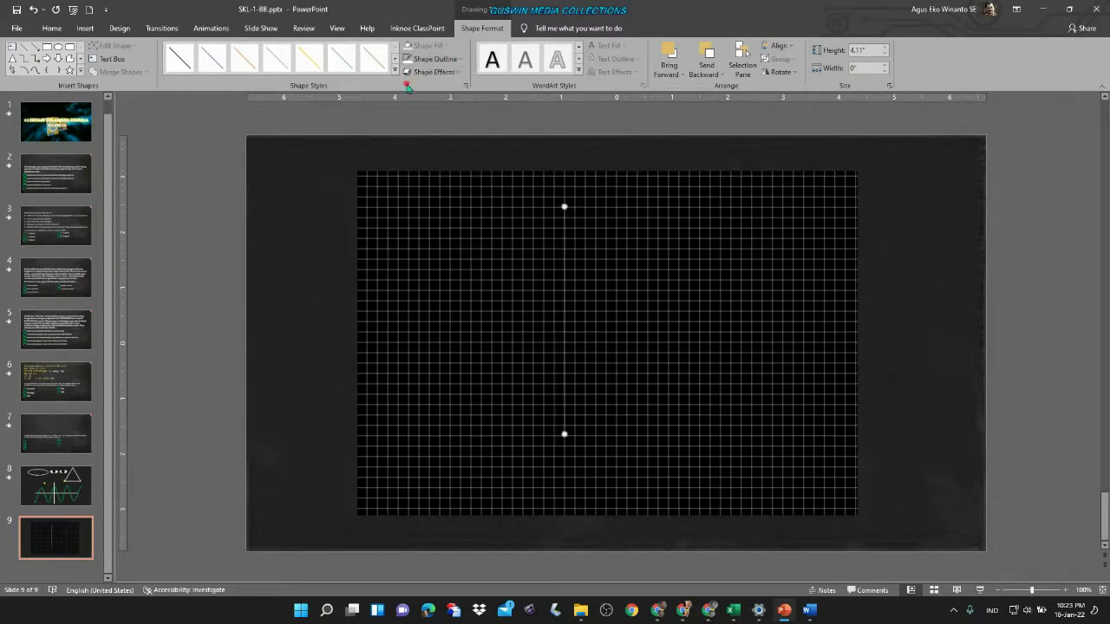
left_click(442, 61)
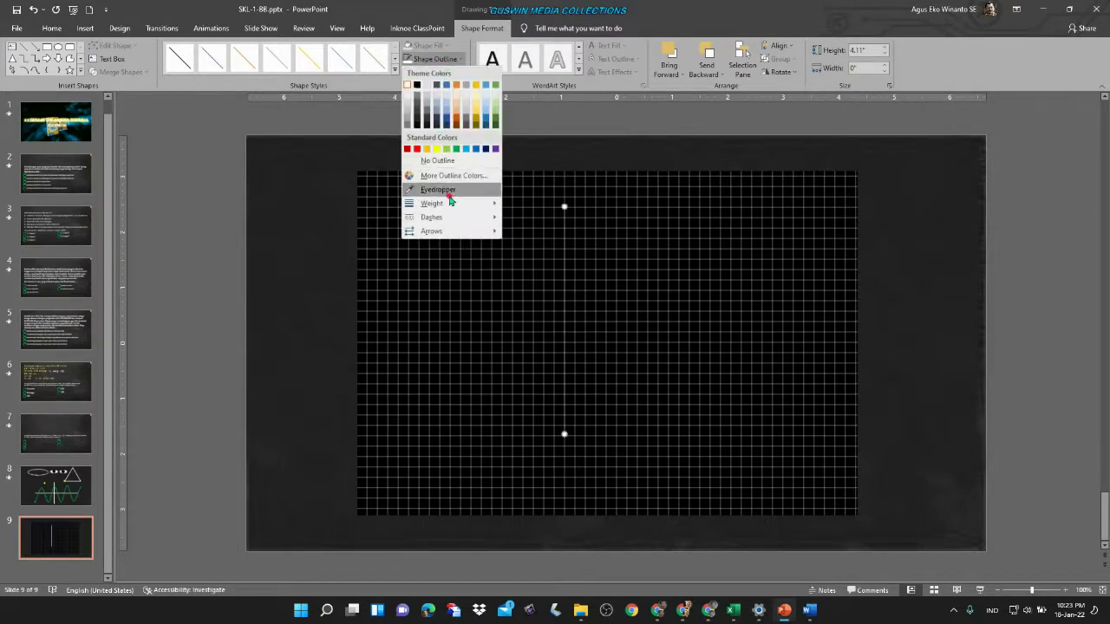
mouse_move(431, 203)
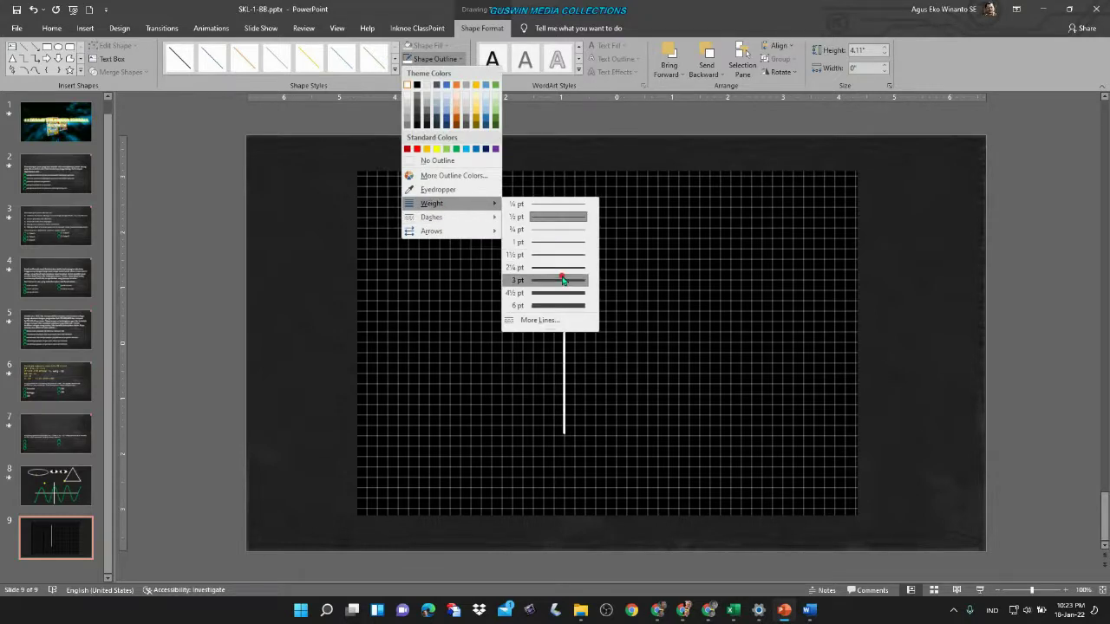
left_click(563, 280)
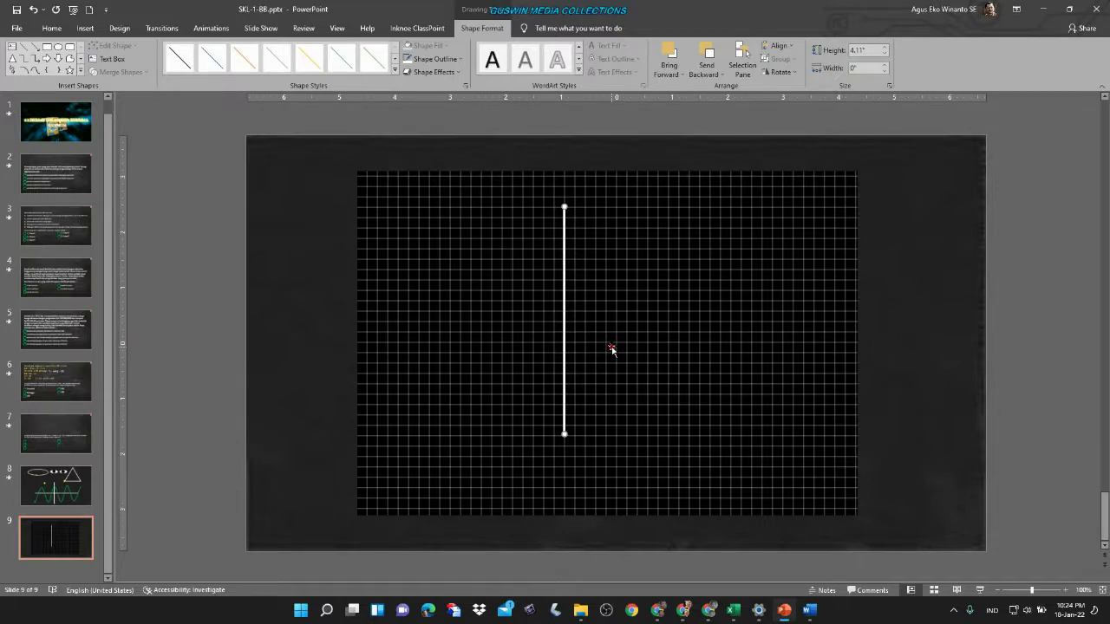
- Lengthen the vertical line to 4.97" and nudge it down
key("shift+Up")
key("shift+Up")
key("shift+Up")
key("shift+Up")
key("shift+Up")
key("shift+Up")
key("shift+Down")
key("shift+Down")
key("shift+Down")
key("shift+Down")
key("shift+Down")
key("shift+Down")
key("shift+Up")
key("shift+Up")
key("shift+Up")
key("shift+Up")
key("shift+Up")
key("shift+Up")
key("Down")
key("Down")
key("Down")
key("Down")
key("Down")
- Duplicate the line, turn the copy horizontal across the grid, and widen it to 8.54"
key("ctrl+d")
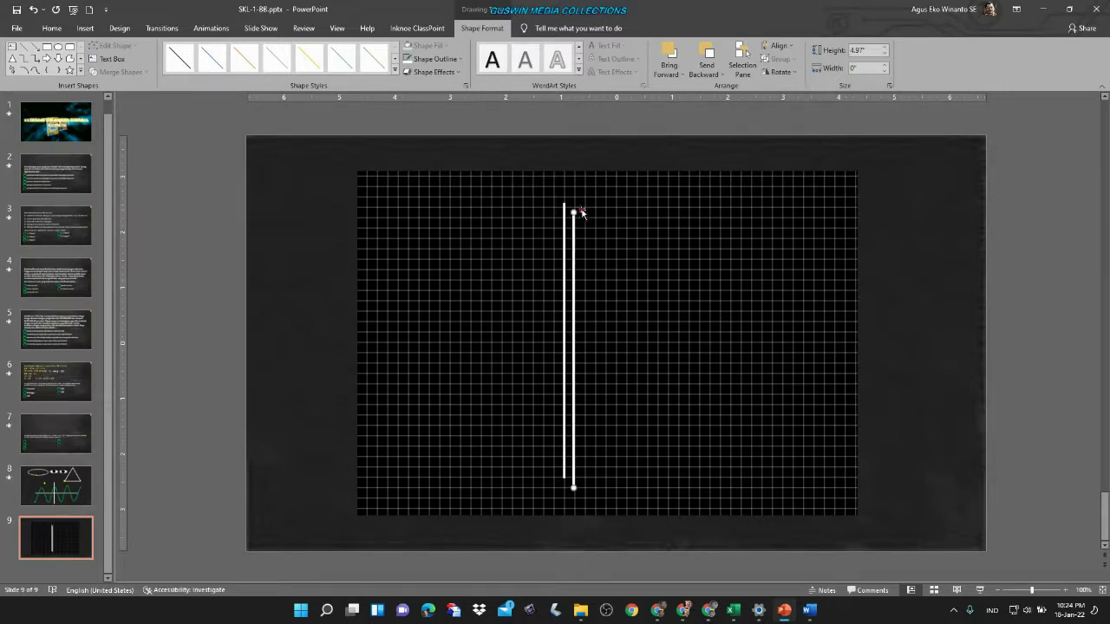
mouse_move(573, 212)
left_mouse_down()
mouse_move(622, 223)
mouse_move(841, 488)
left_mouse_up()
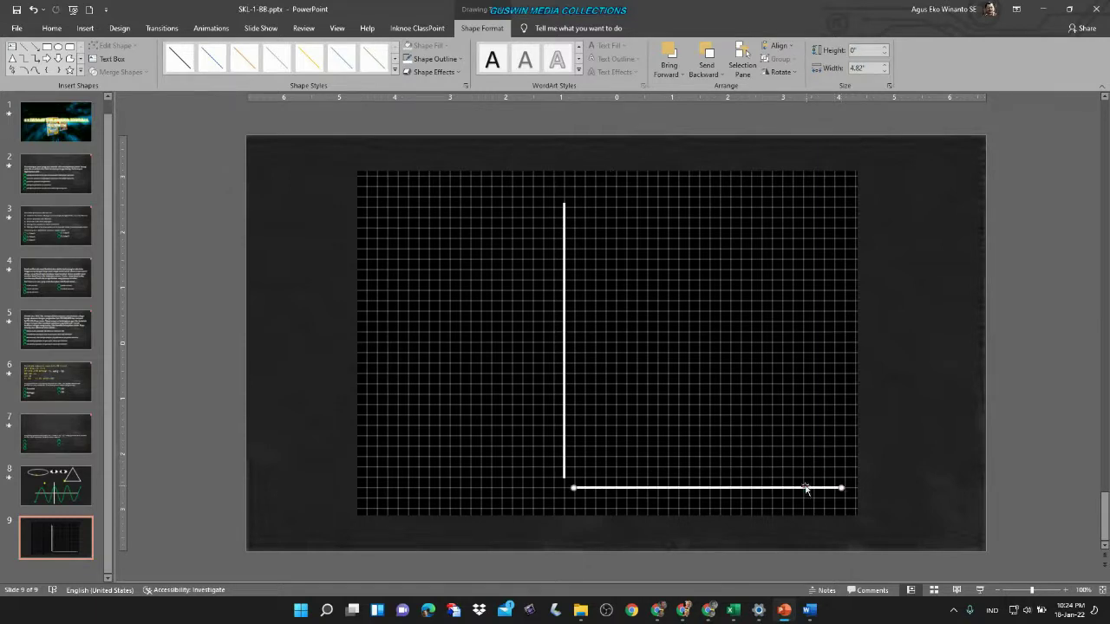
left_click_drag(801, 488, 675, 396)
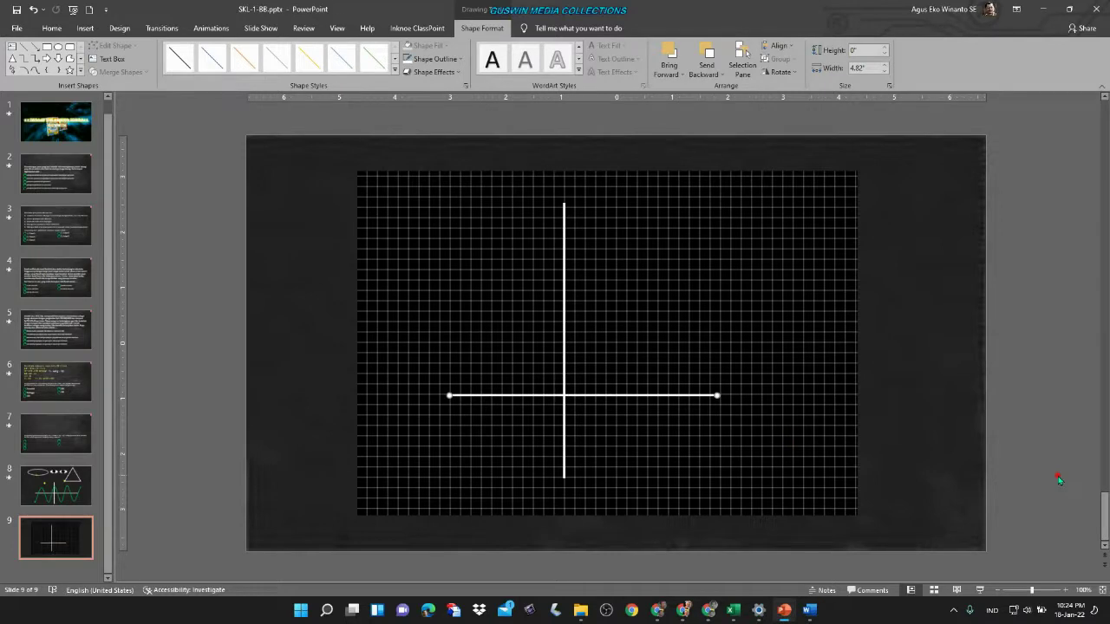
key("shift+Right")
key("shift+Right")
key("shift+Right")
key("shift+Right")
key("shift+Right")
key("shift+Right")
key("shift+Right")
key("shift+Right")
key("shift+Right")
key("shift+Right")
key("shift+Right")
key("shift+Right")
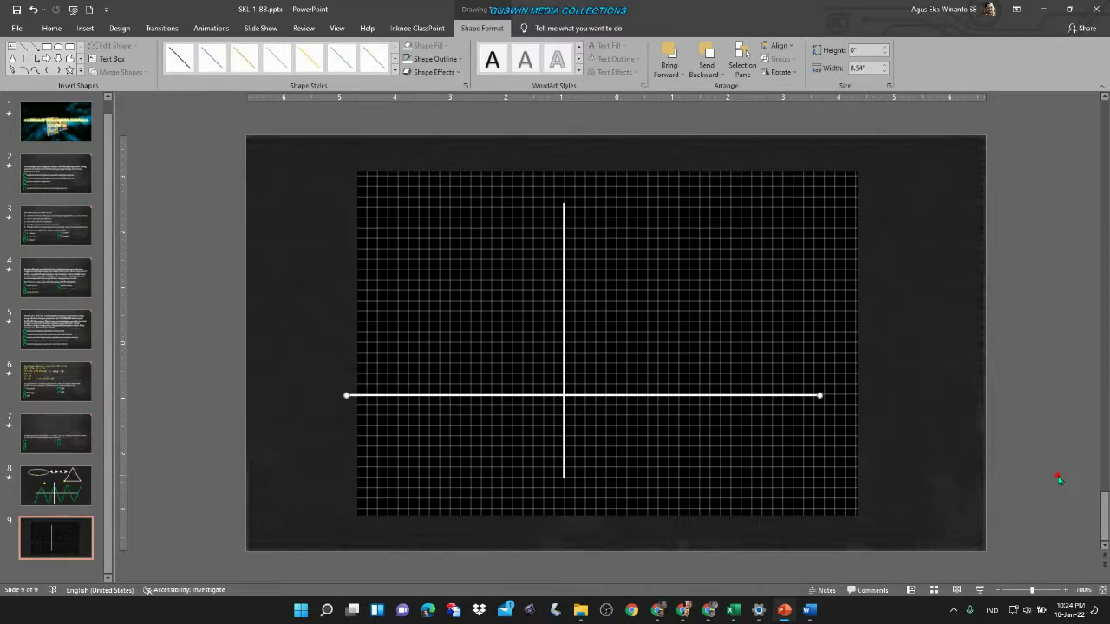
key("Right")
key("Right")
key("Right")
key("Right")
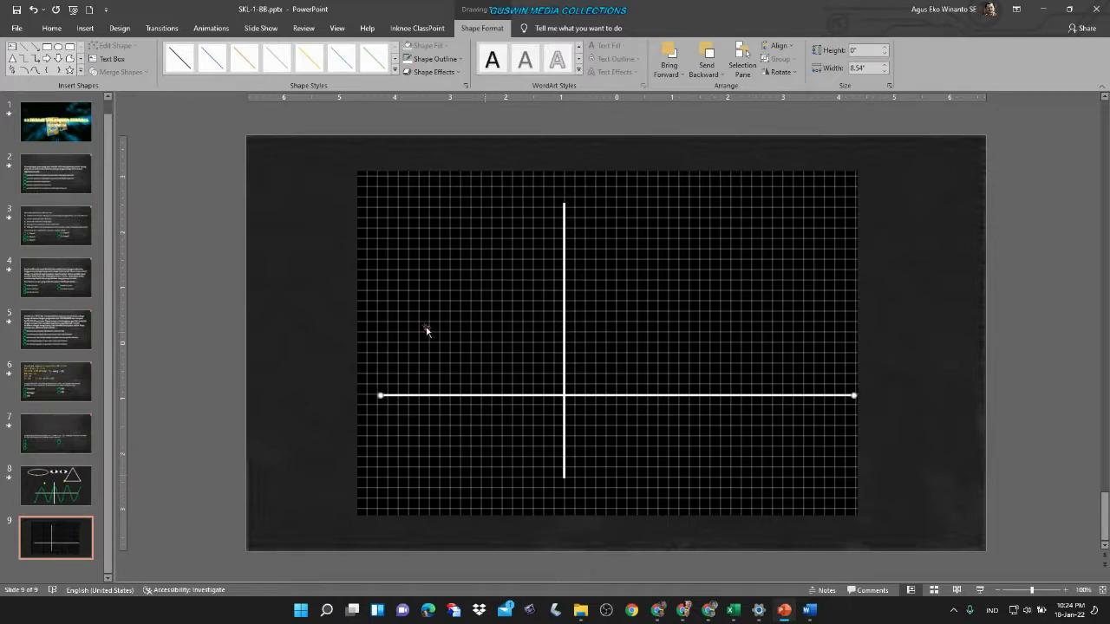
- Move the vertical line to the horizontal line's centre so they cross like axes
left_click(276, 367)
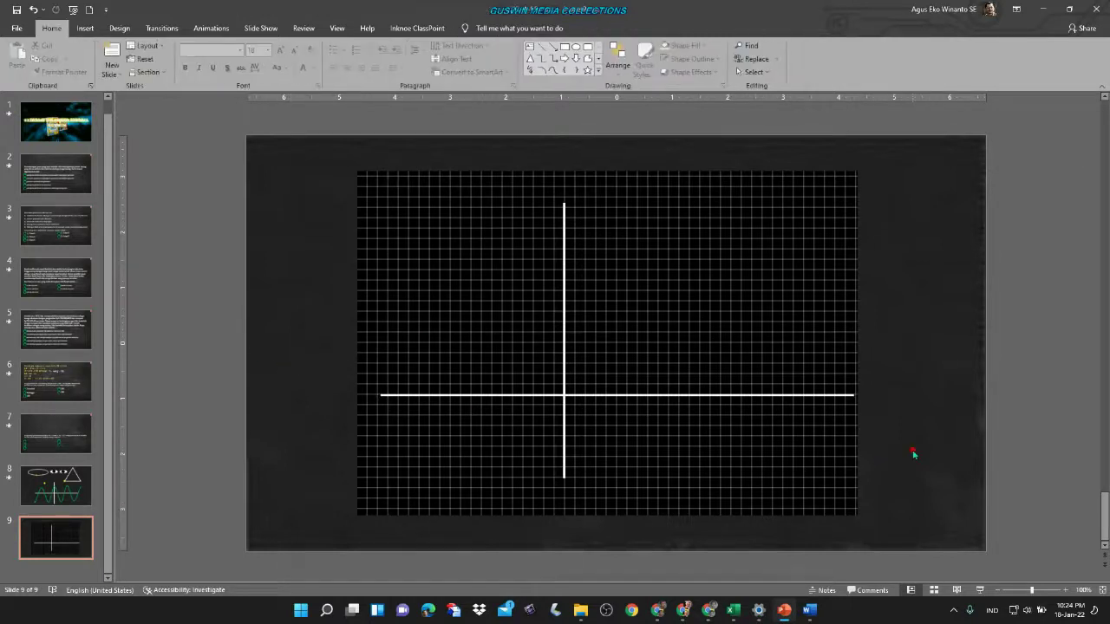
left_click(564, 411)
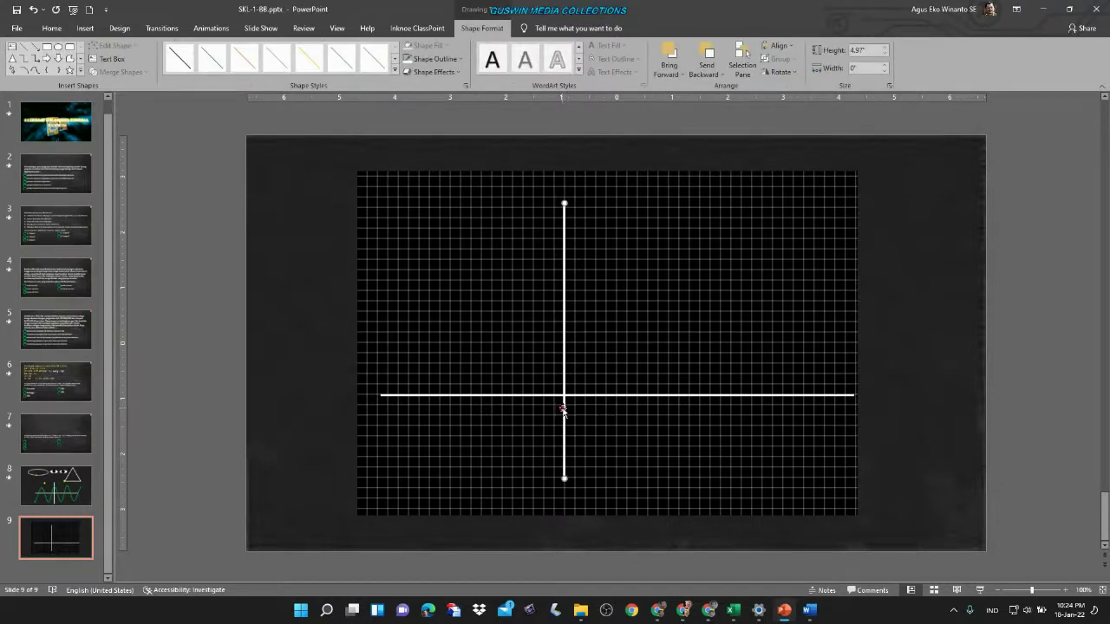
left_click_drag(564, 408, 608, 414)
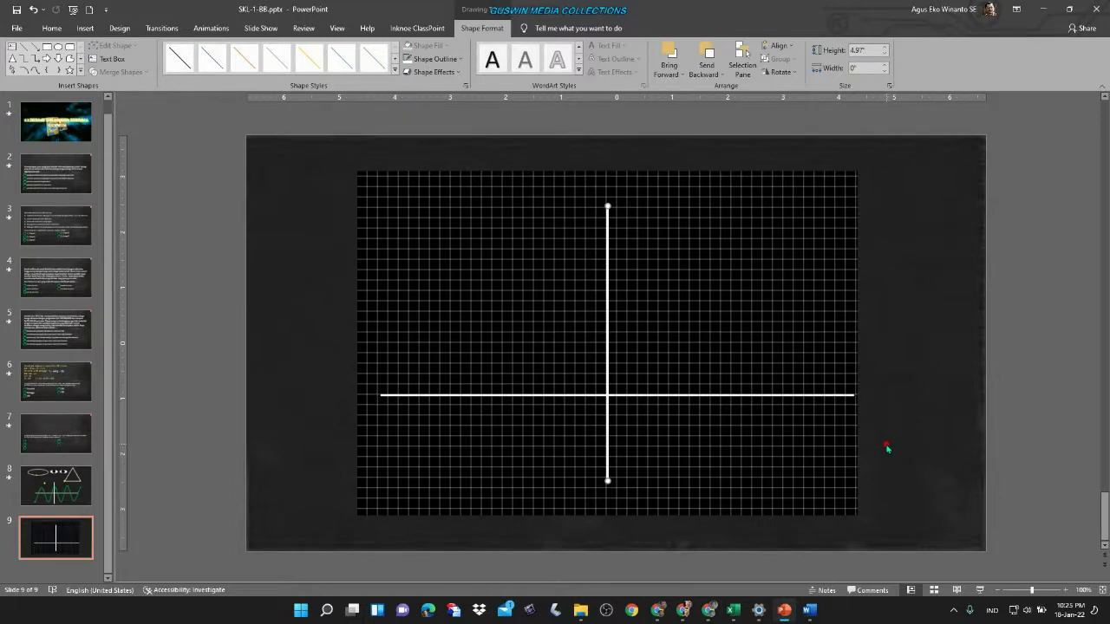
- Choose the Curve shape and place its first point at the grid's lower left
scroll(886, 447, "up", 10)
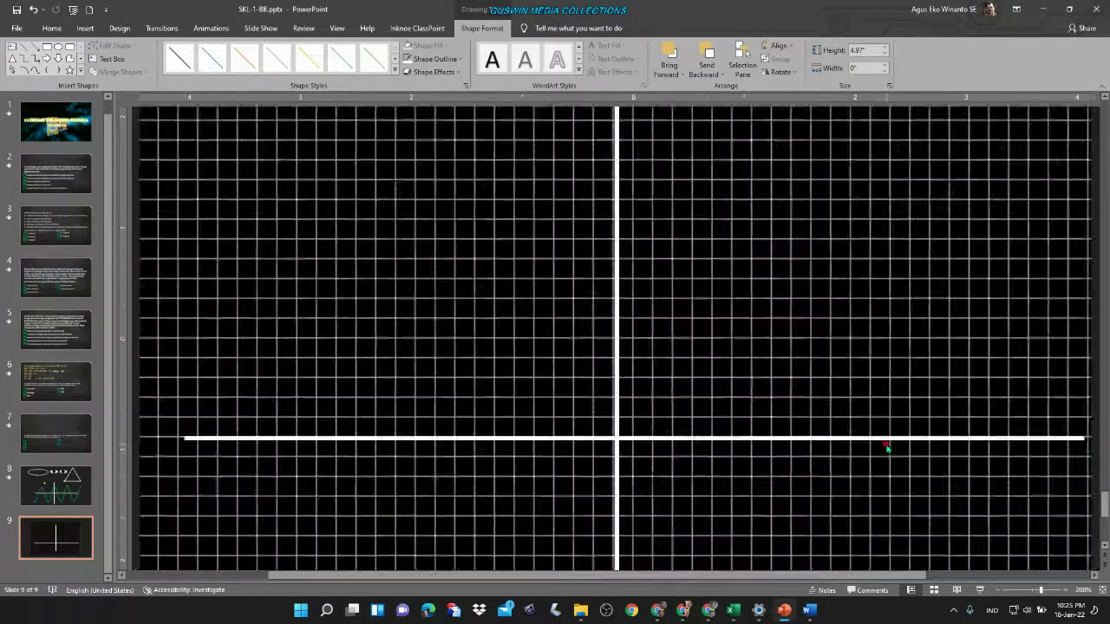
scroll(887, 447, "down", 5)
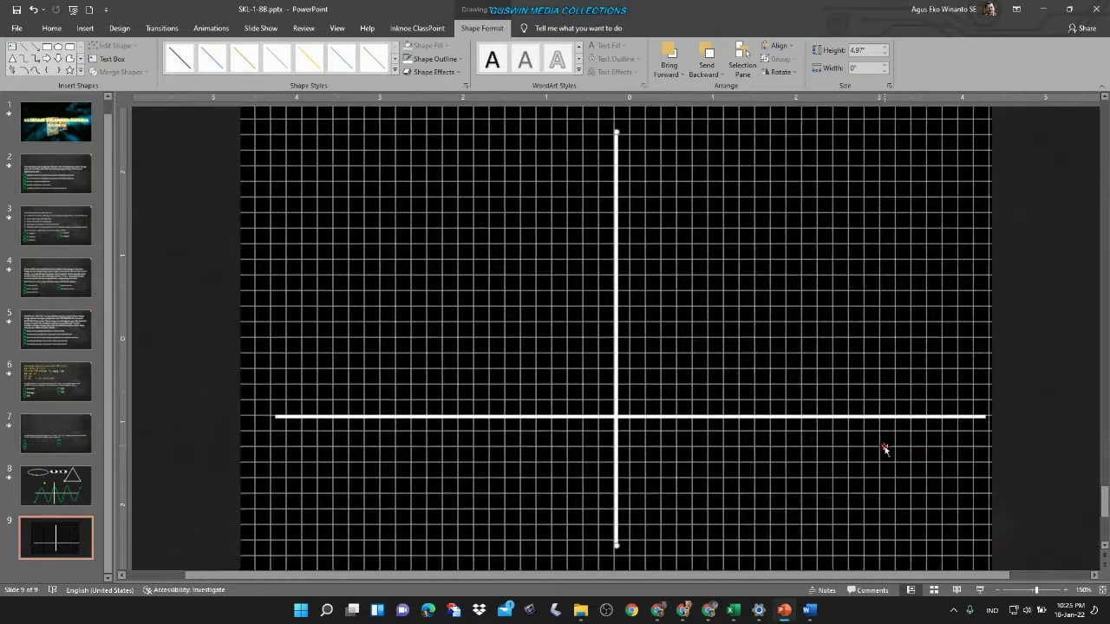
scroll(864, 451, "down", 1)
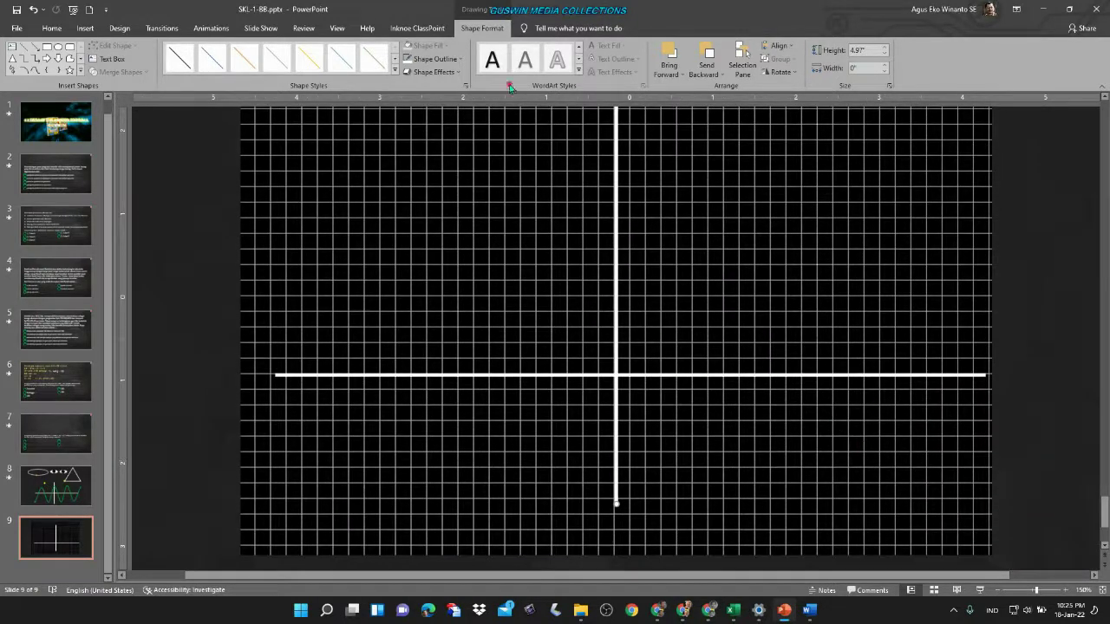
left_click(85, 27)
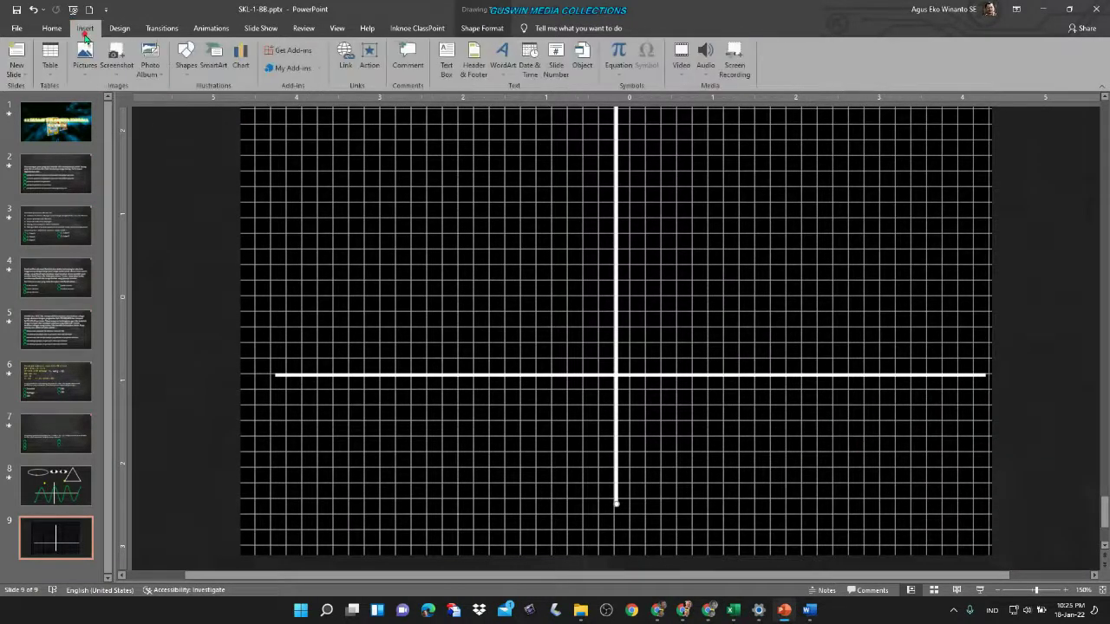
left_click(187, 70)
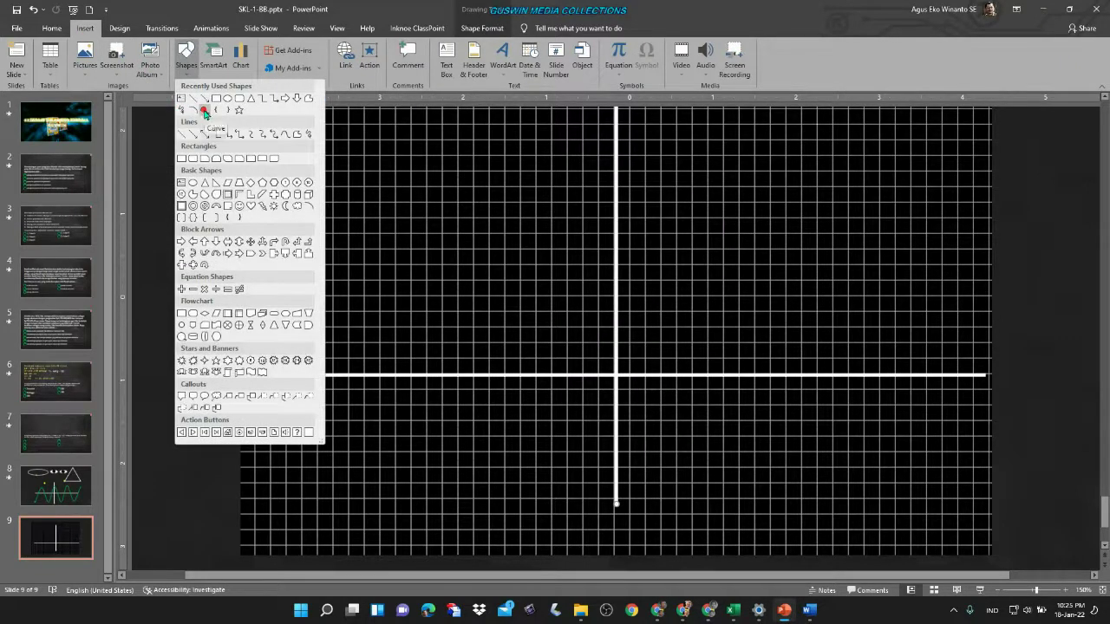
left_click(203, 110)
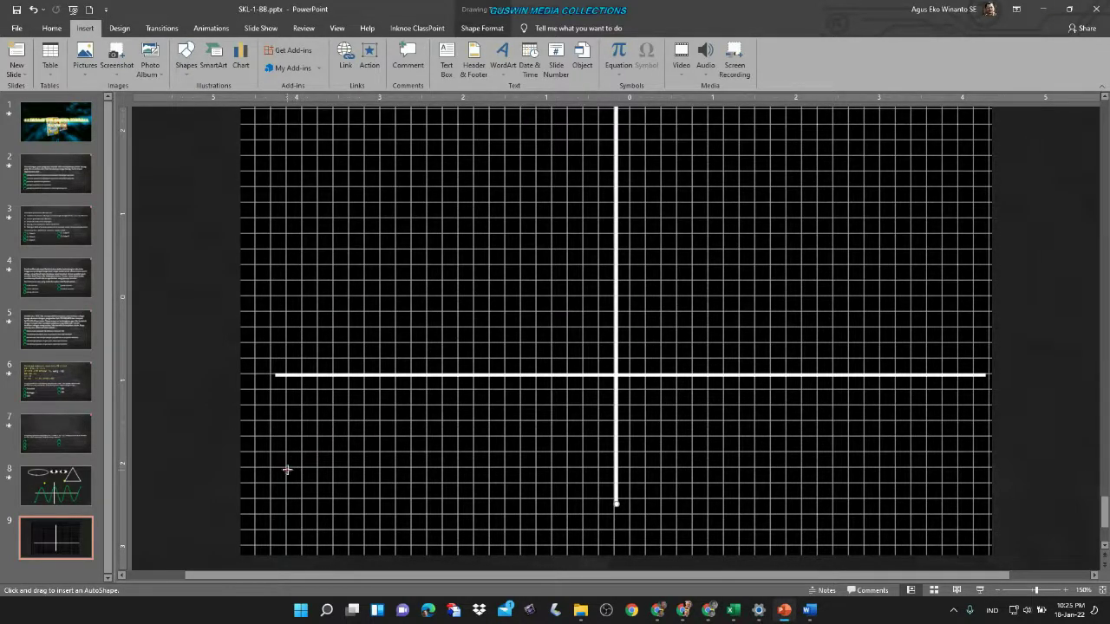
left_click(286, 469)
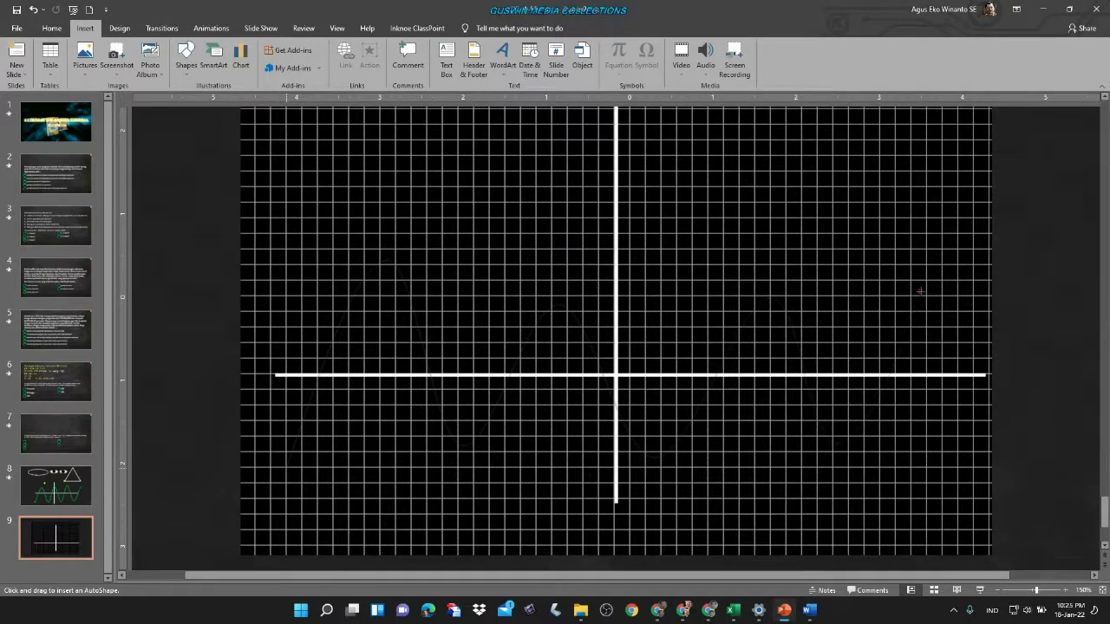
- Finish drawing the wave at its last point and colour its outline yellow
double_click(961, 353)
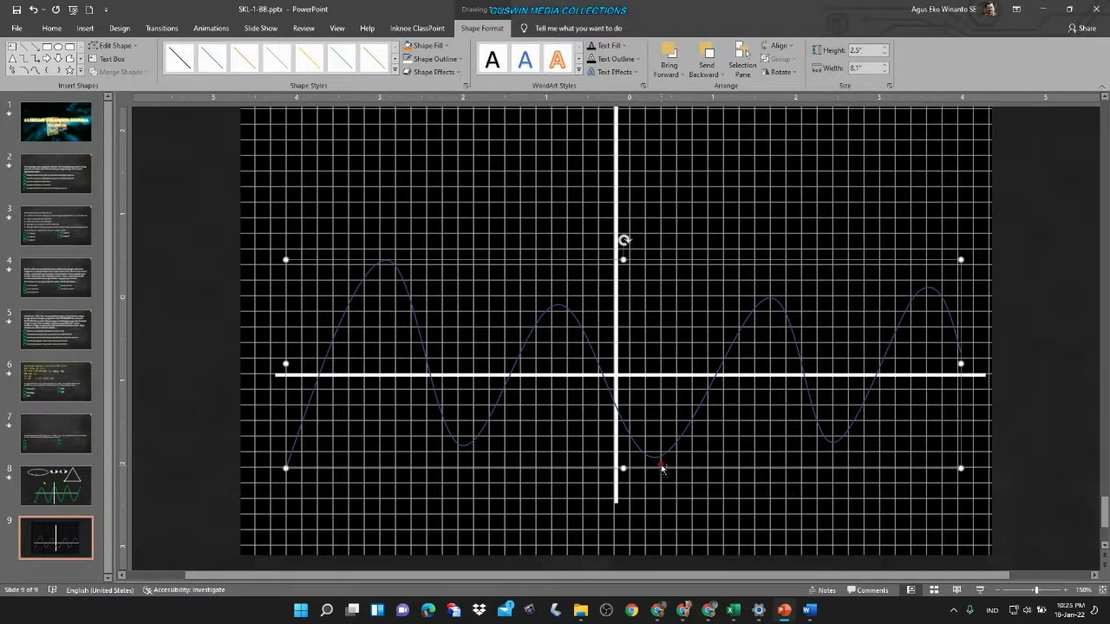
scroll(662, 466, "up", 5, "ctrl")
scroll(659, 464, "up", 3, "ctrl")
scroll(657, 462, "down", 4, "ctrl")
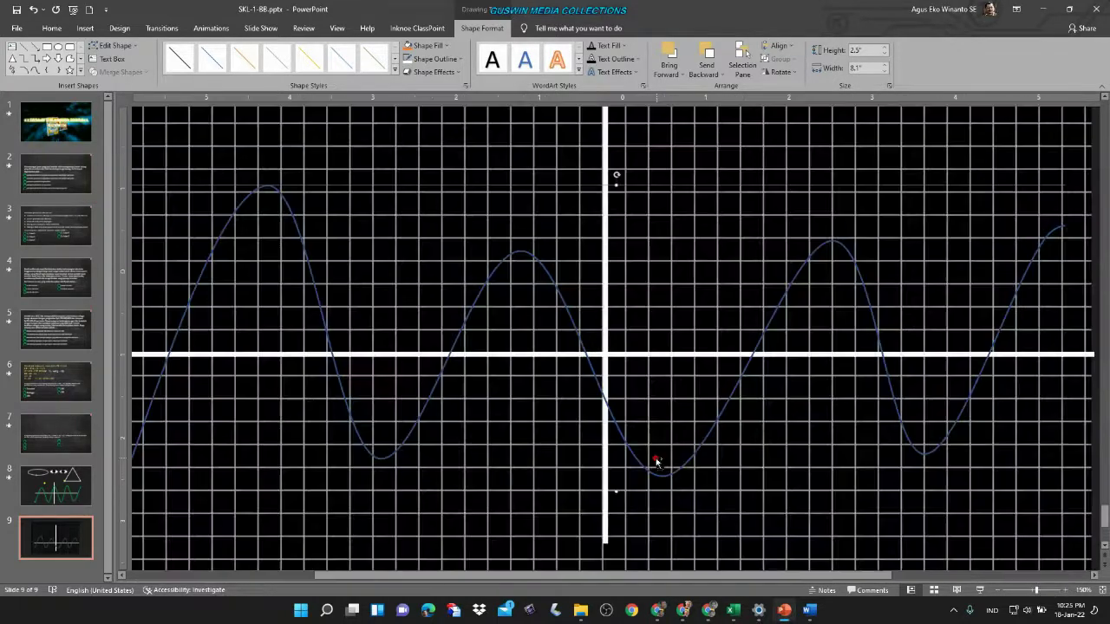
scroll(656, 463, "down", 3, "ctrl")
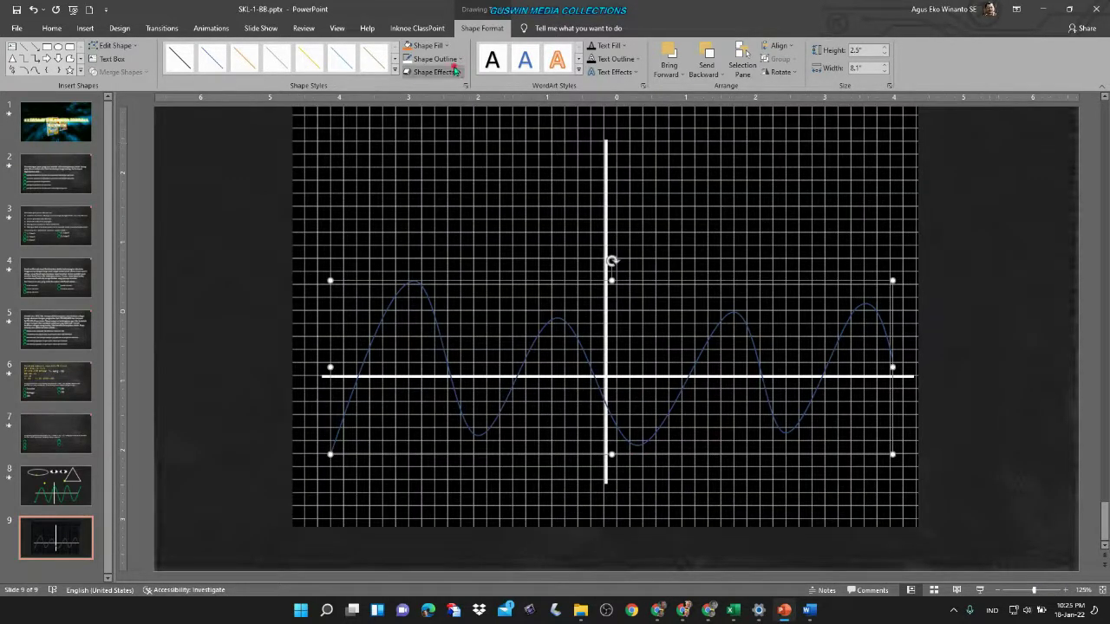
left_click(432, 59)
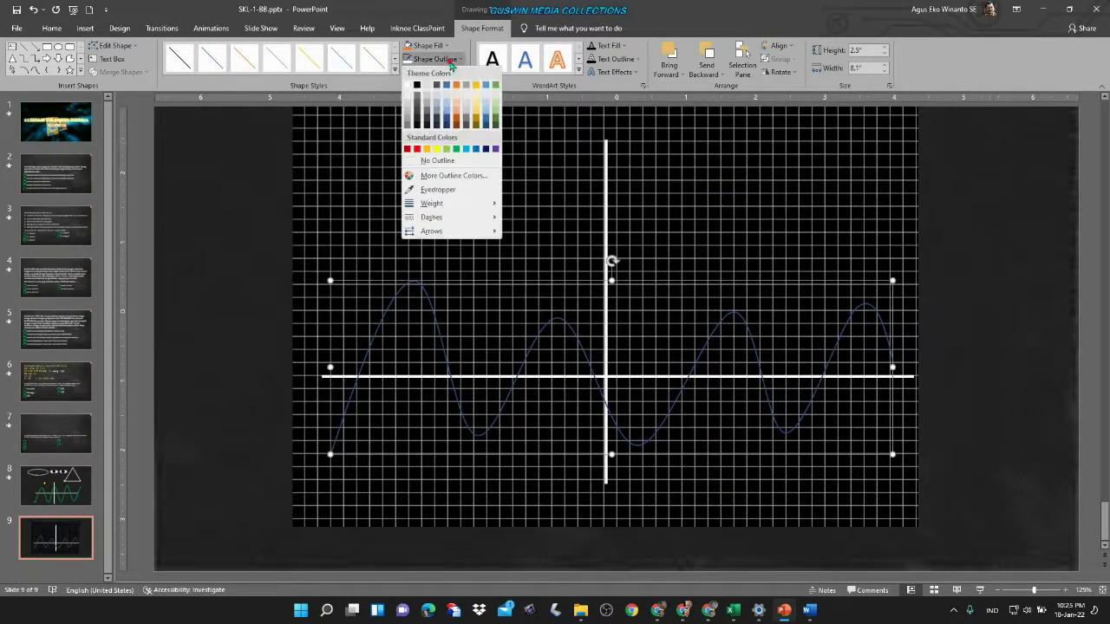
left_click(435, 149)
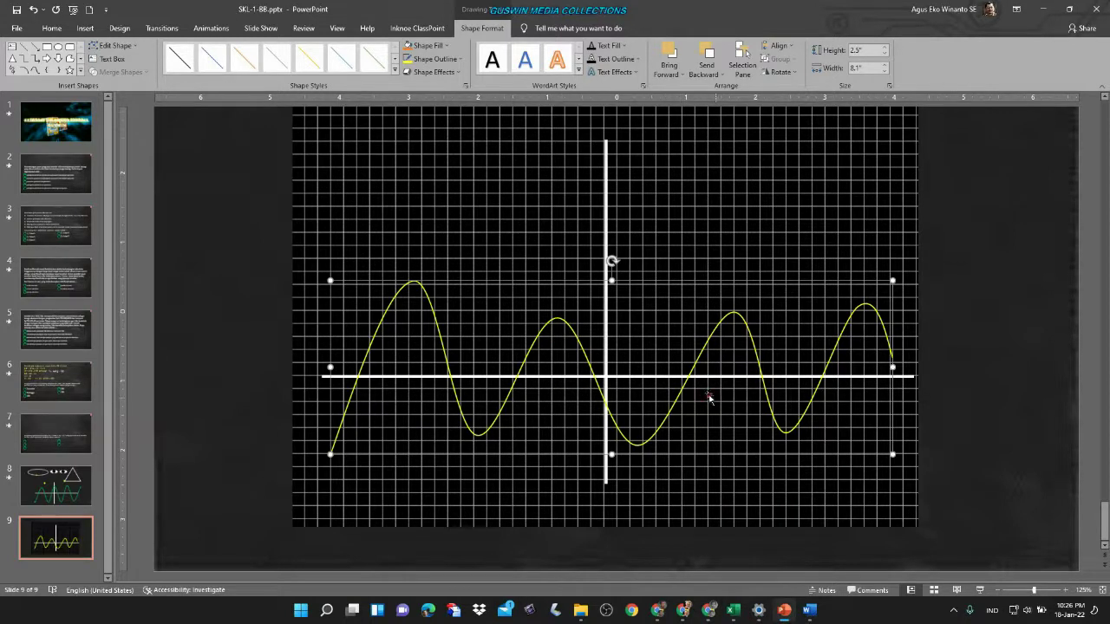
- Set the yellow curve's outline weight to 2¼ pt and deselect it
left_click(449, 60)
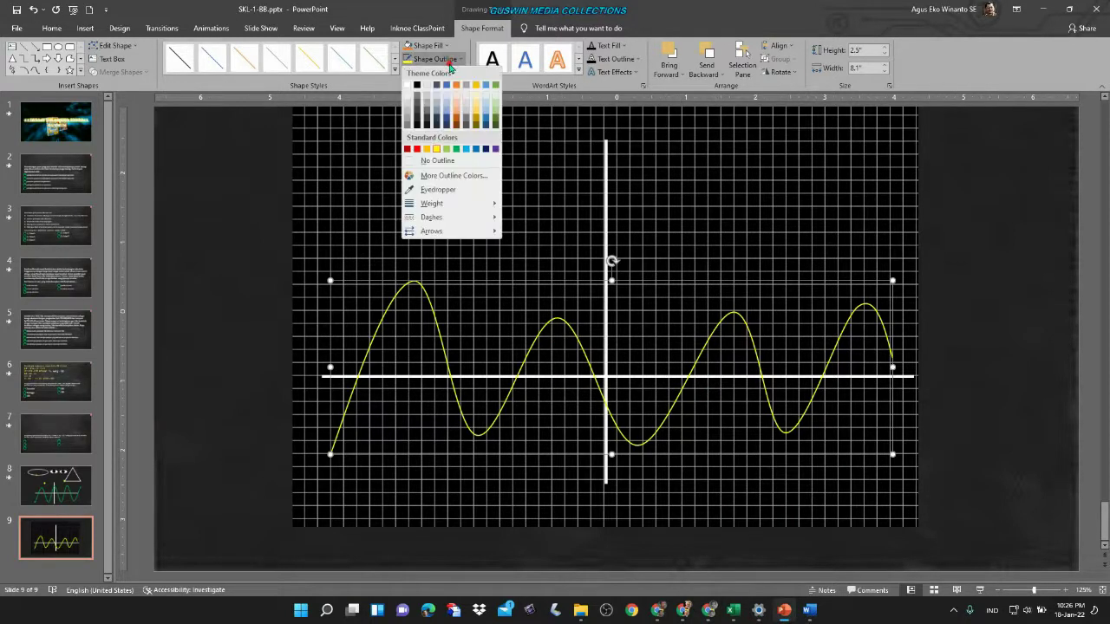
mouse_move(431, 203)
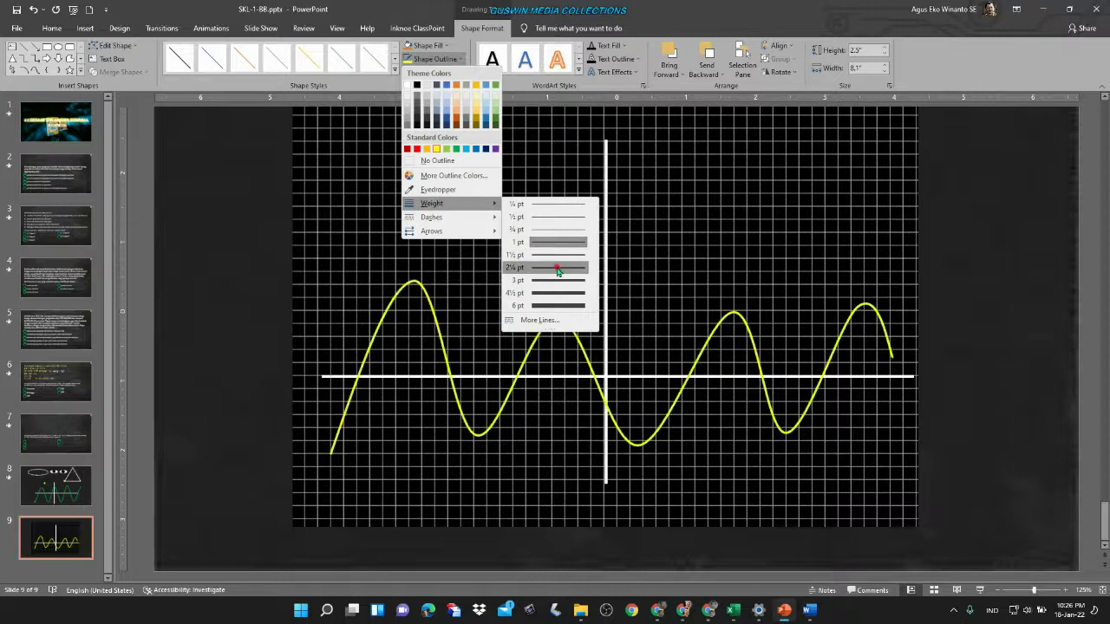
left_click(557, 272)
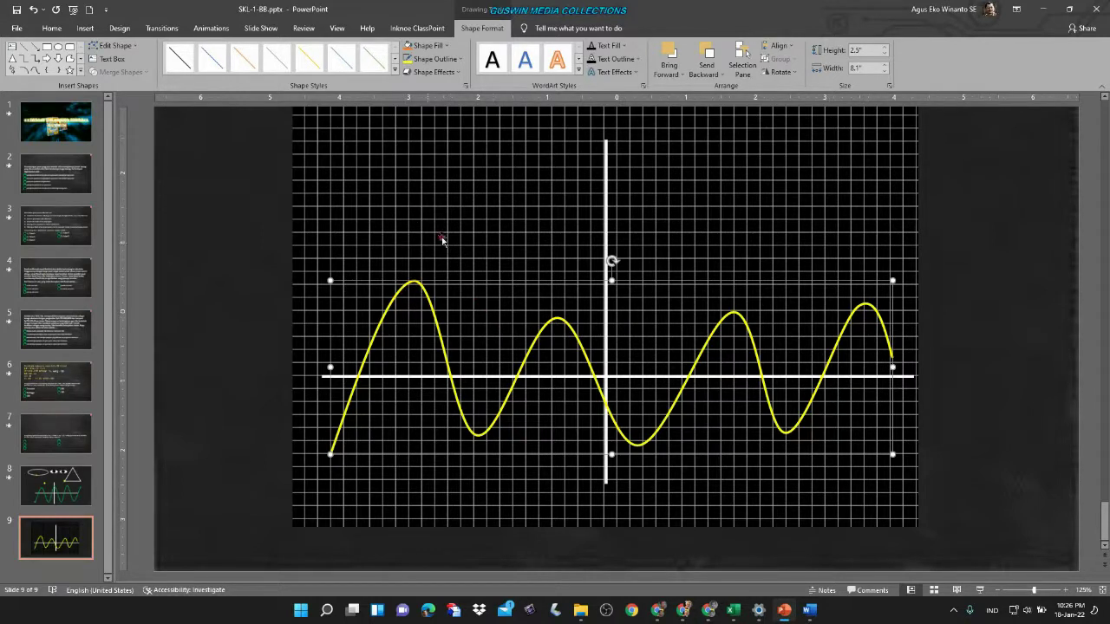
left_click(997, 345)
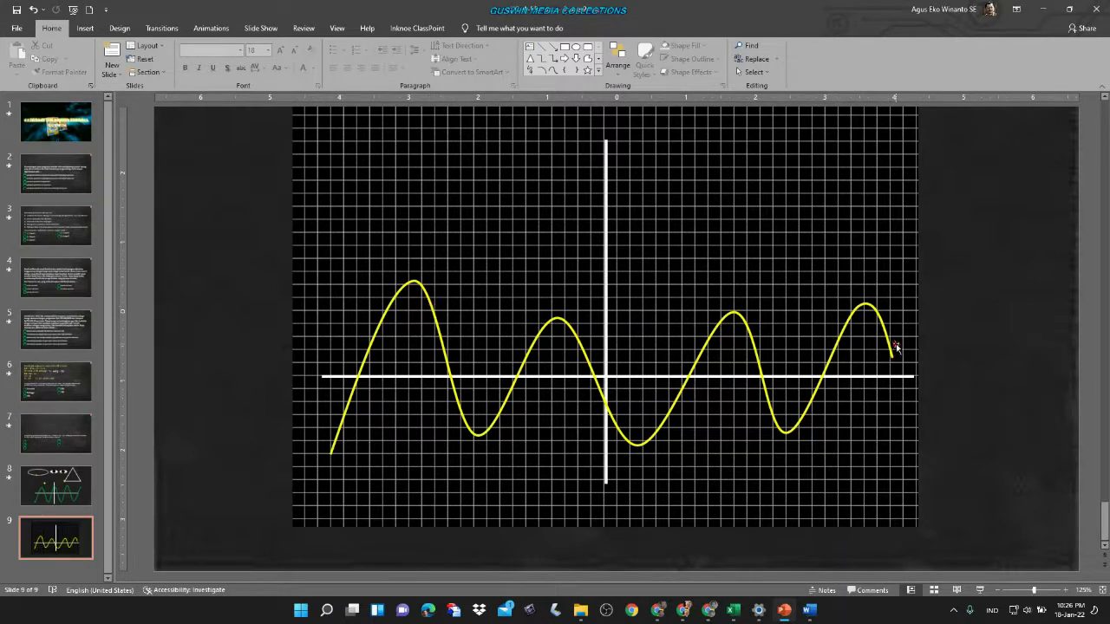
- Drag the yellow wave so it sits slightly higher and back in place horizontally
left_click(434, 320)
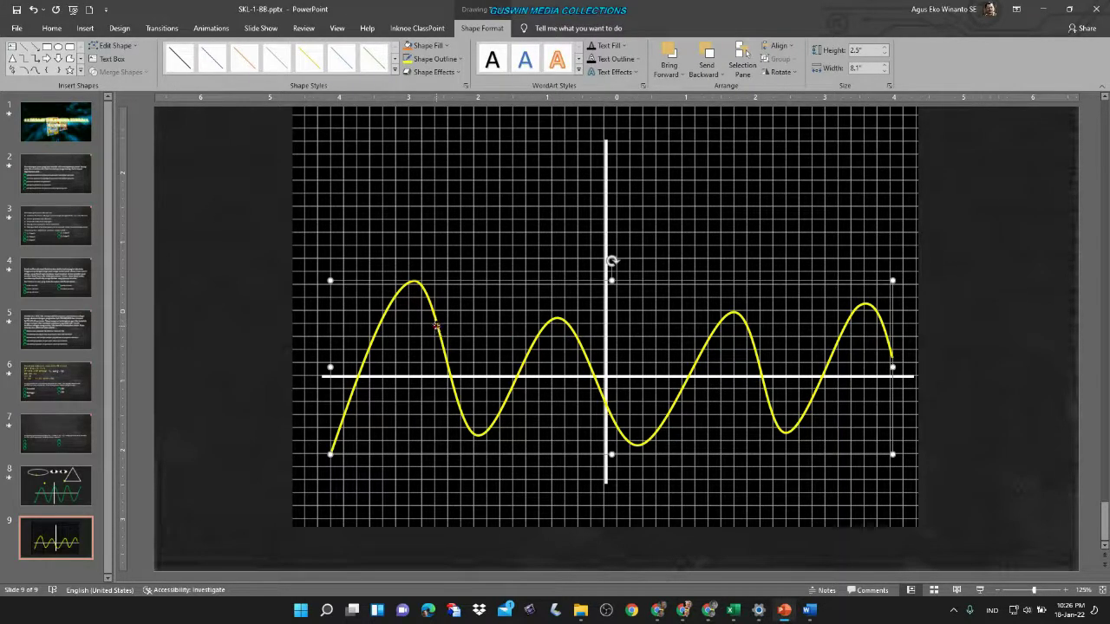
left_click_drag(436, 326, 471, 318)
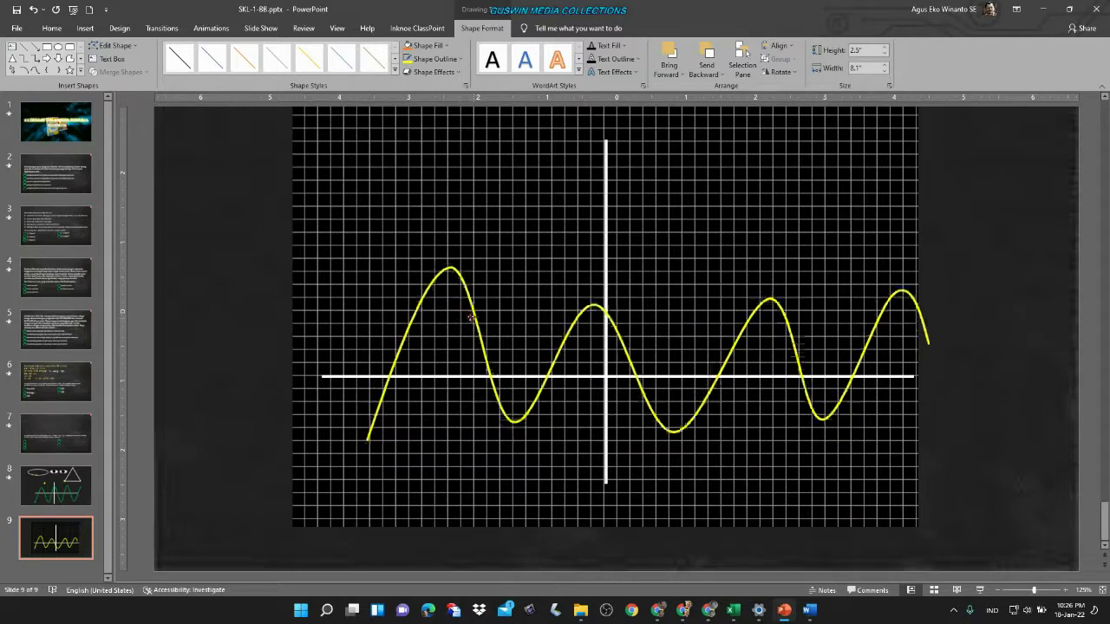
left_click_drag(470, 318, 438, 300)
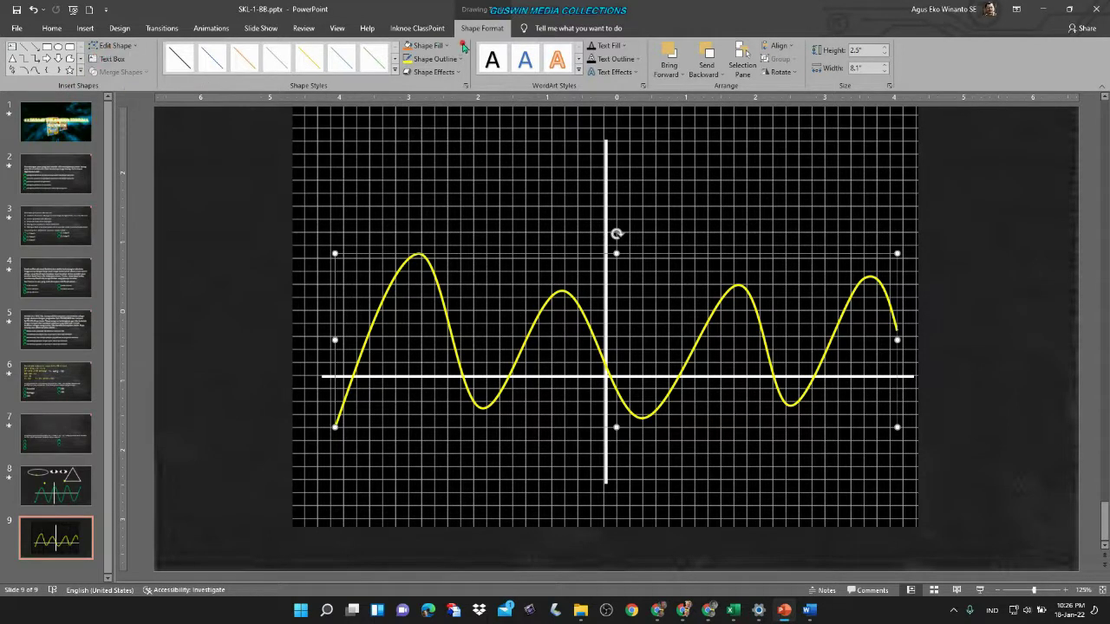
- Switch the yellow curve into Edit Points mode
left_click(111, 48)
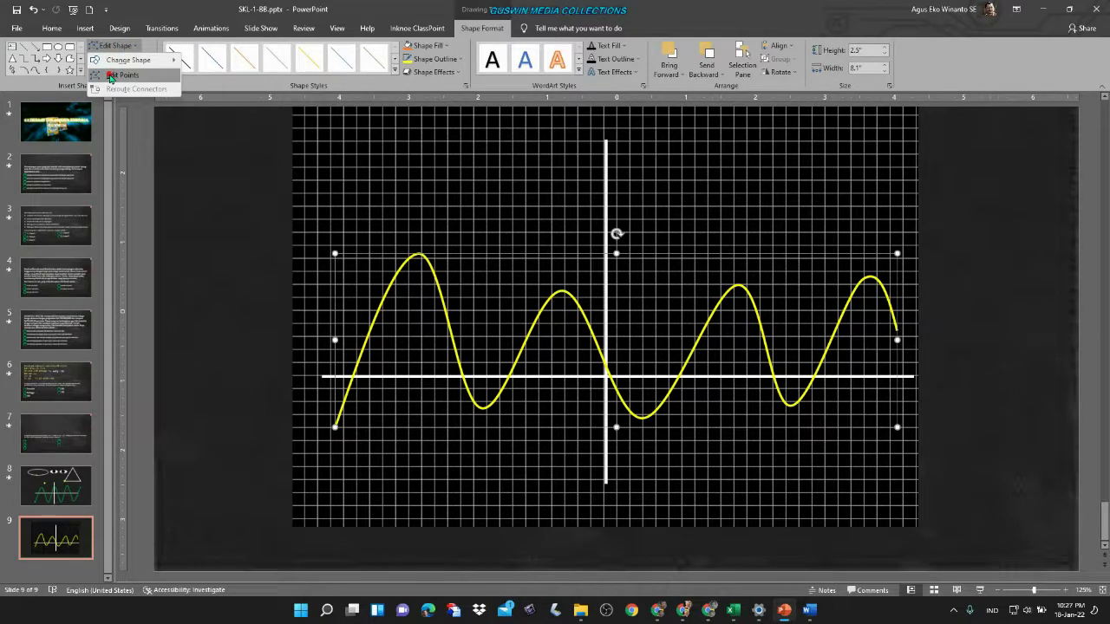
left_click(110, 76)
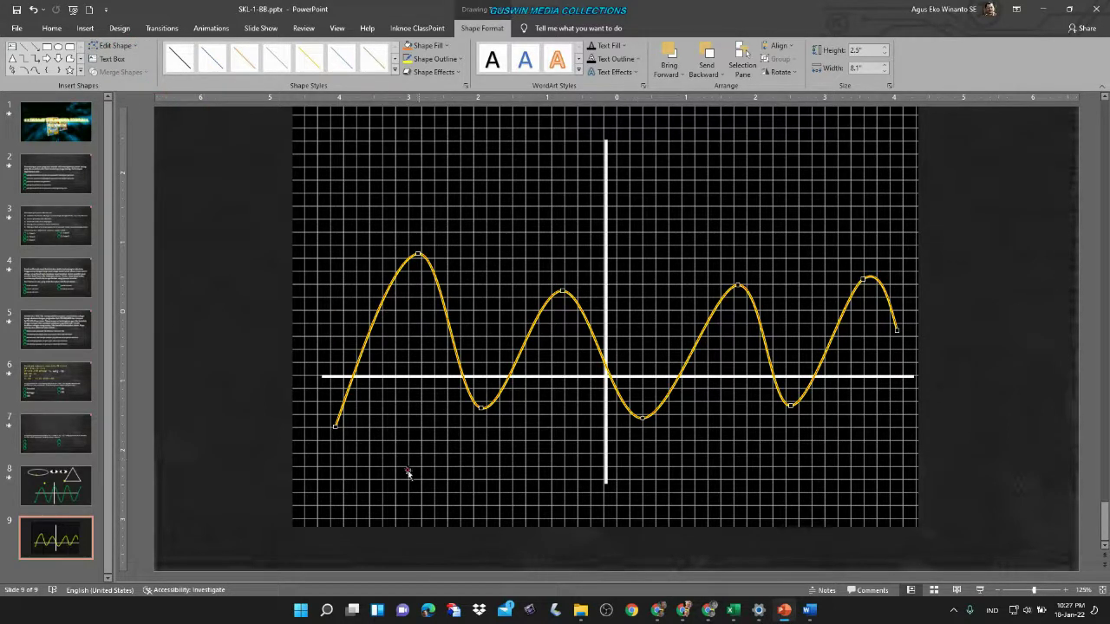
scroll(381, 473, "up", 10)
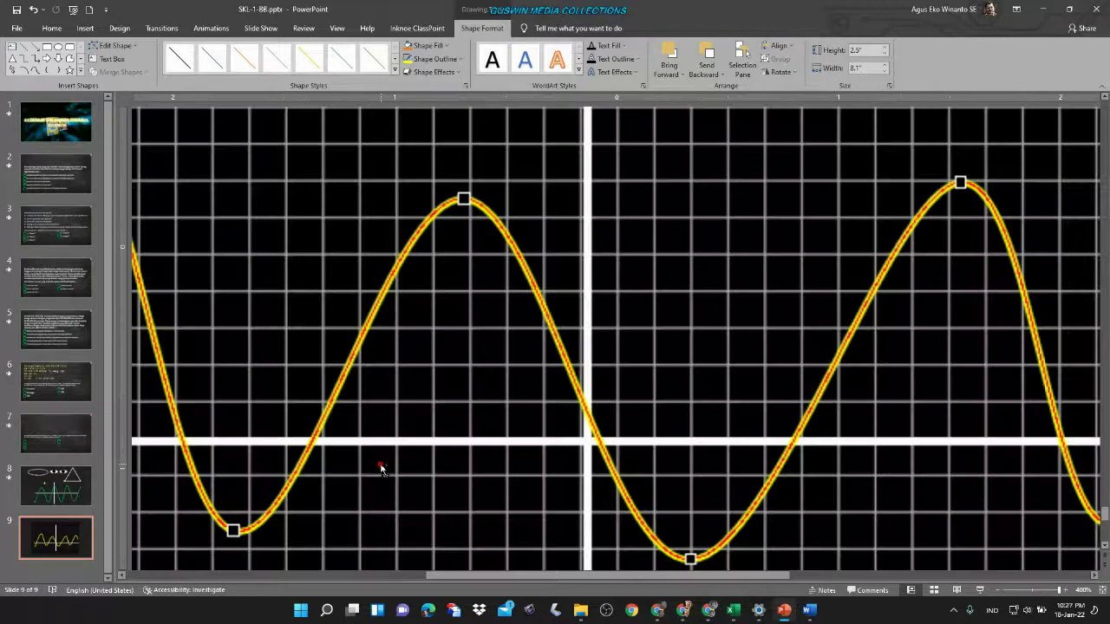
scroll(450, 247, "down", 6)
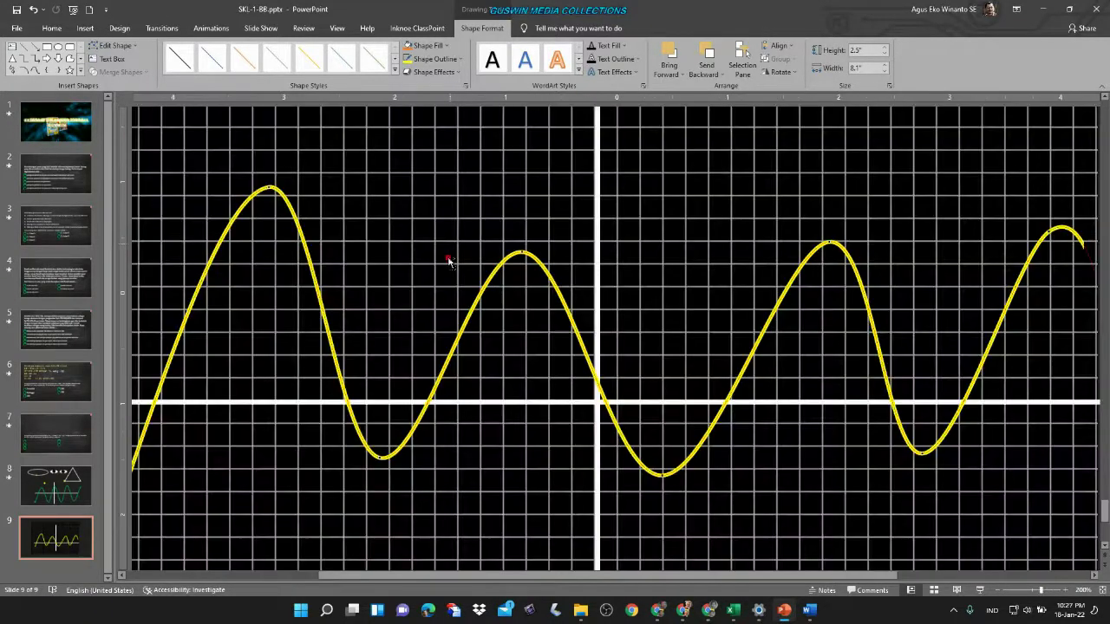
scroll(426, 436, "down", 3)
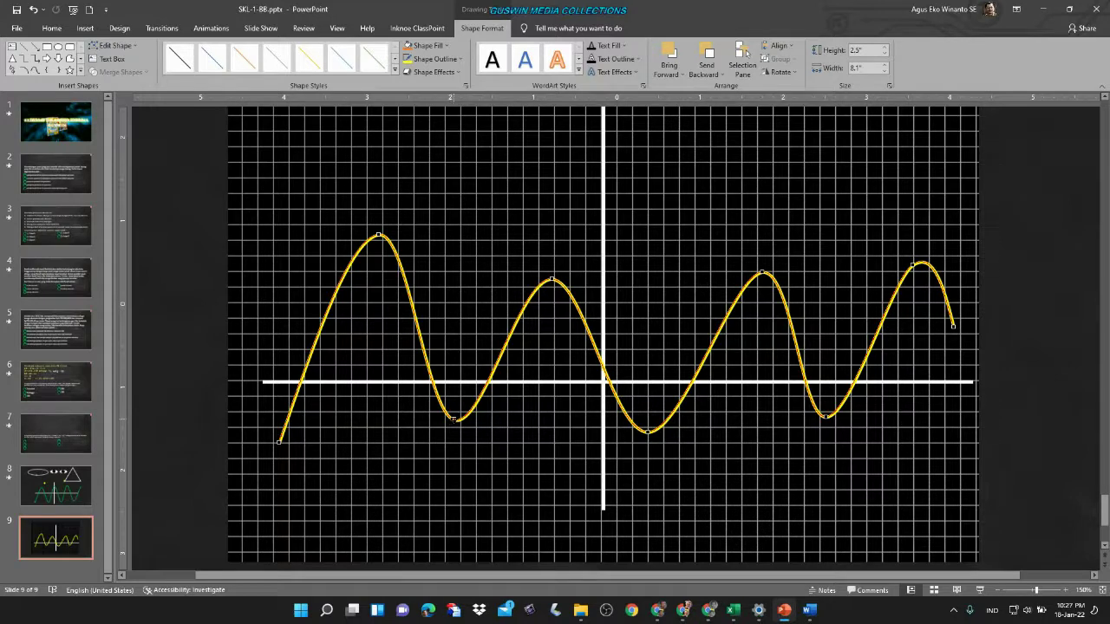
- Drag the curve's troughs lower and peaks higher so they reach matching heights
left_click_drag(454, 419, 453, 440)
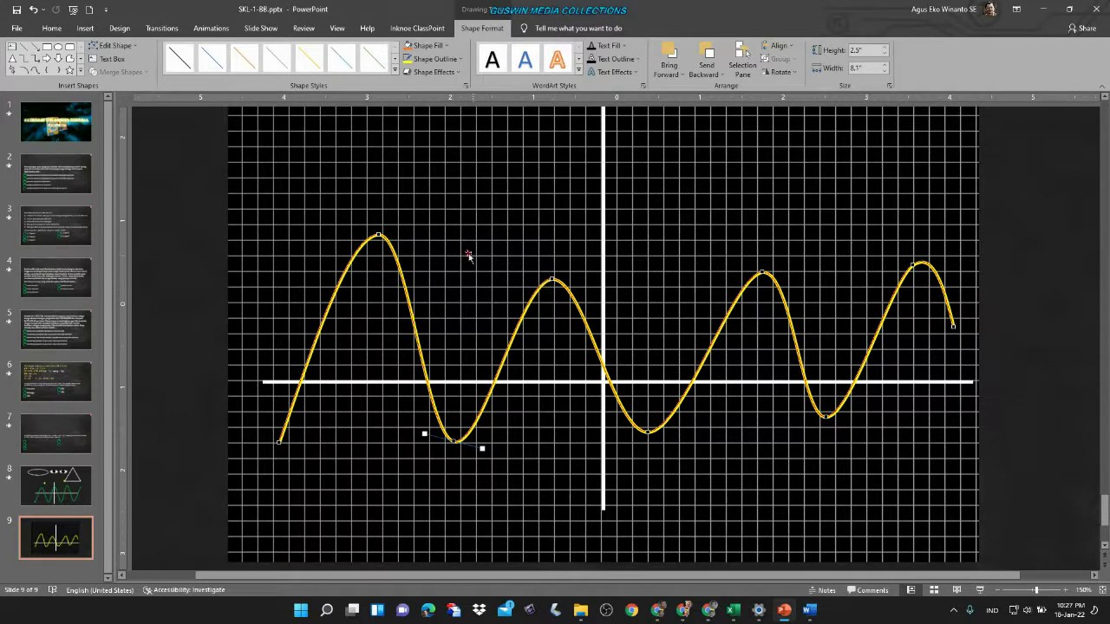
left_click_drag(378, 234, 376, 238)
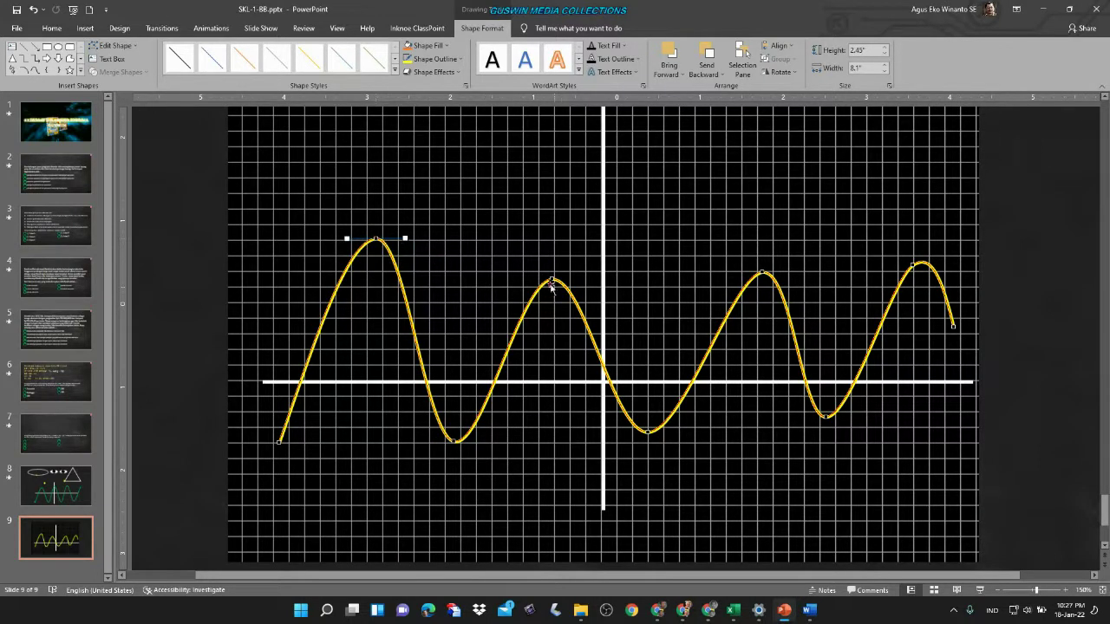
left_click_drag(552, 279, 552, 251)
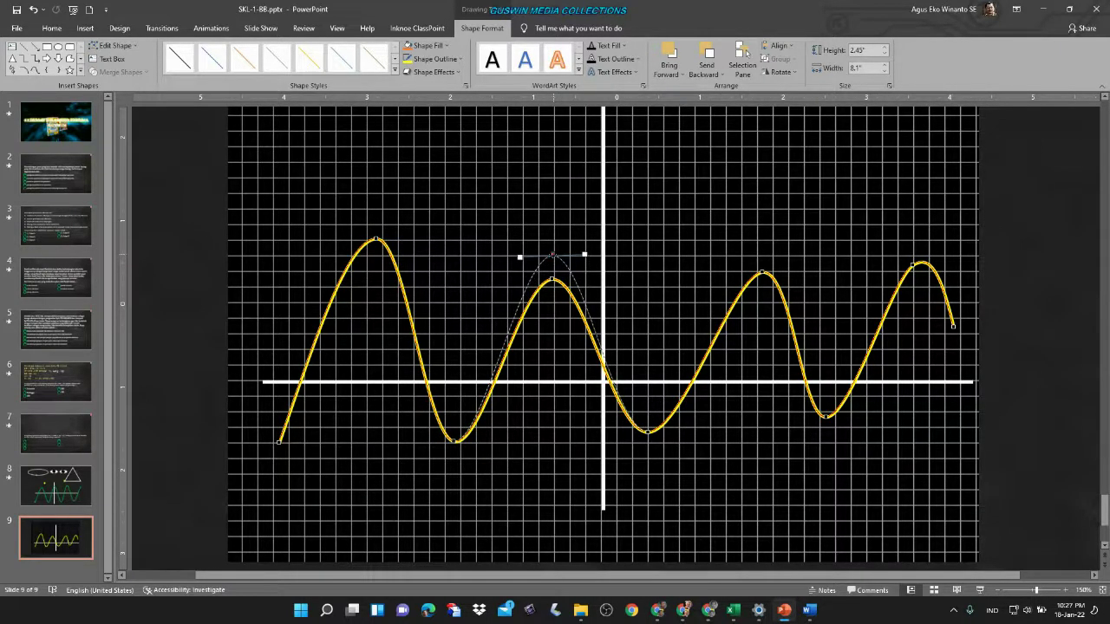
left_click_drag(552, 251, 553, 241)
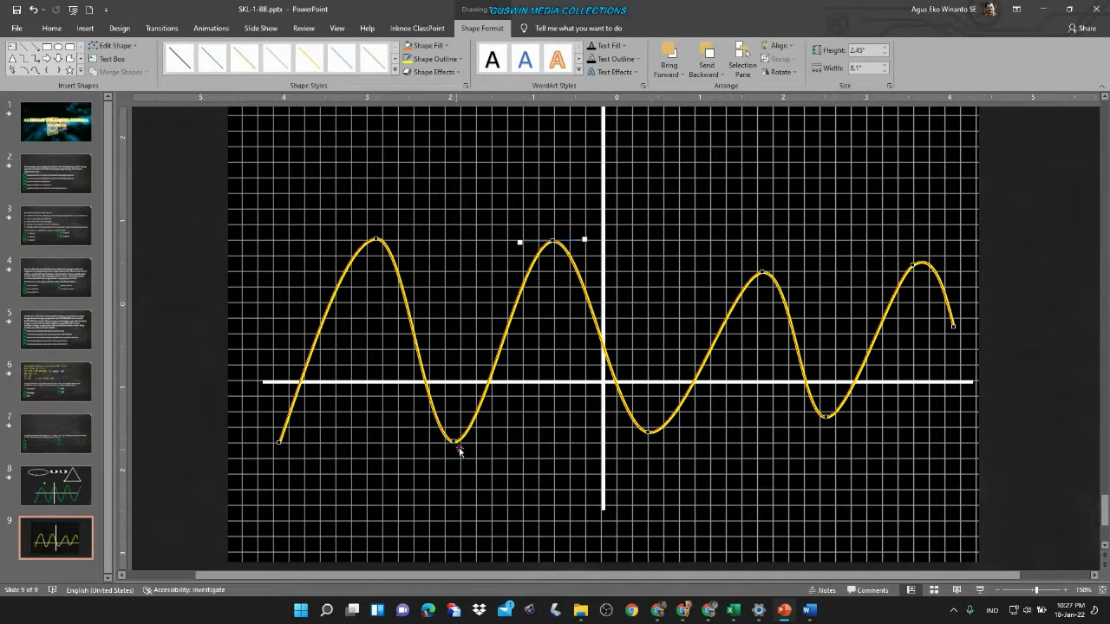
left_click_drag(648, 432, 648, 439)
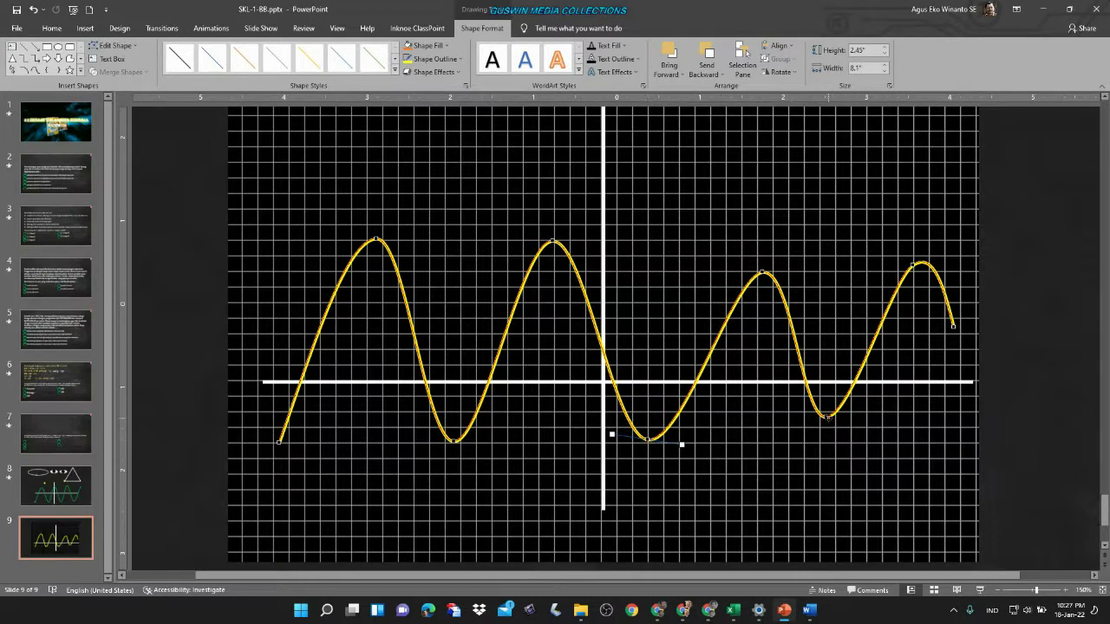
left_click_drag(826, 418, 826, 444)
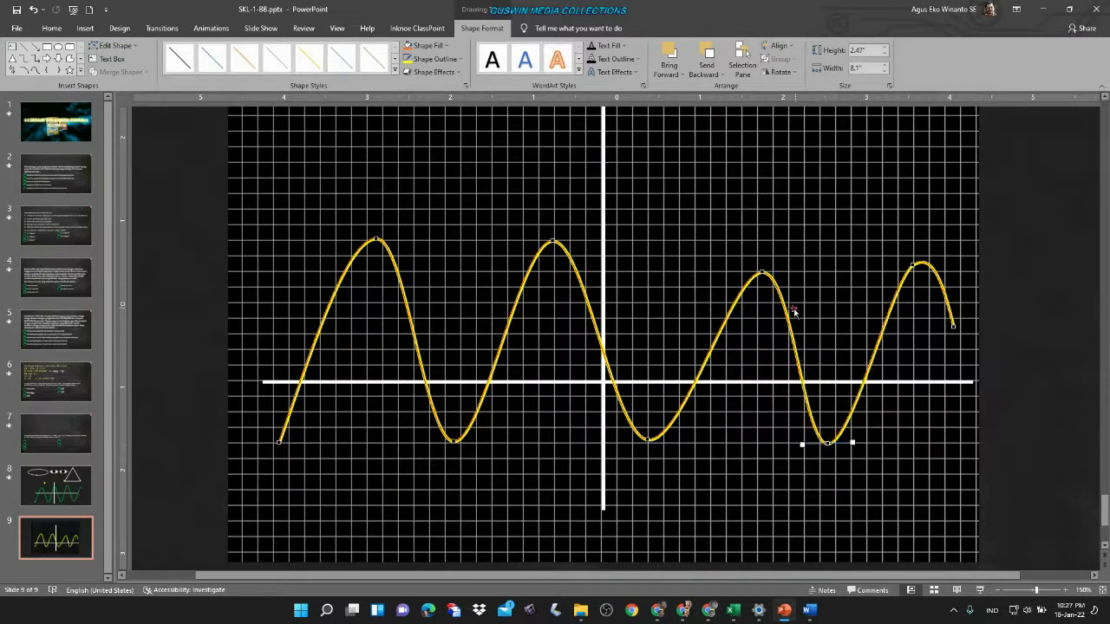
left_click_drag(762, 272, 766, 244)
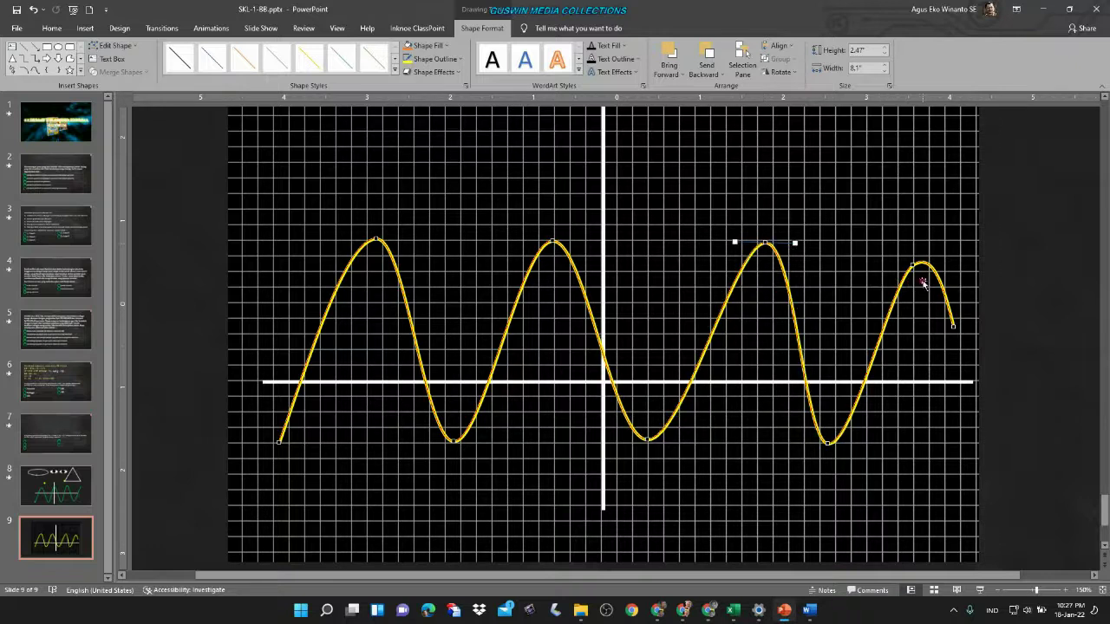
left_click_drag(912, 264, 919, 248)
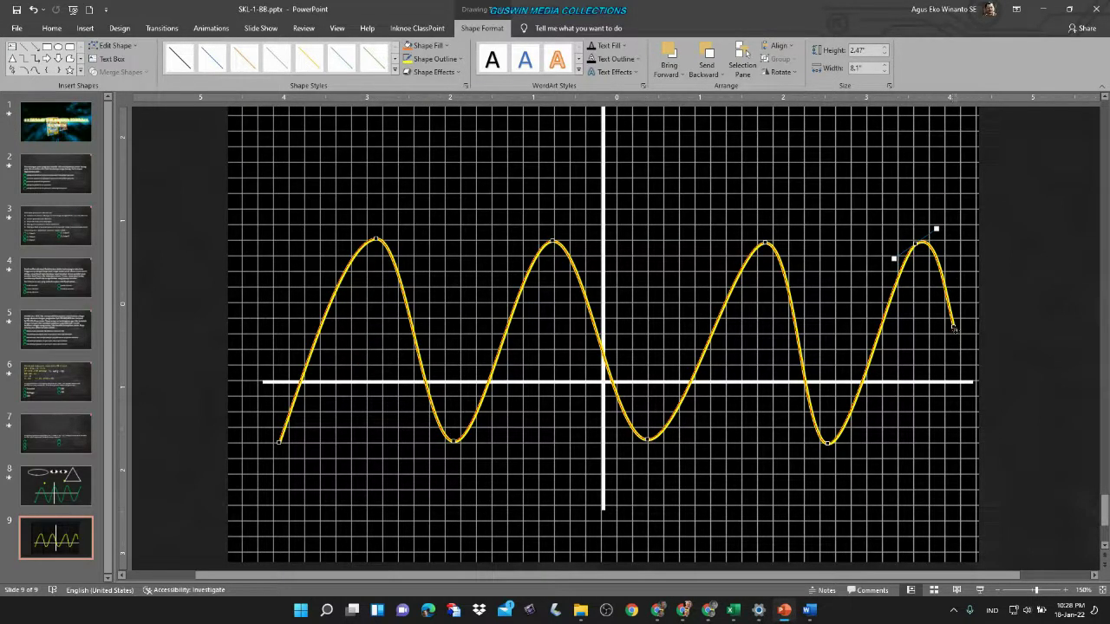
- Land the curve's end on the horizontal axis and even out the peak spacing
left_click_drag(953, 326, 985, 342)
left_click_drag(986, 343, 975, 379)
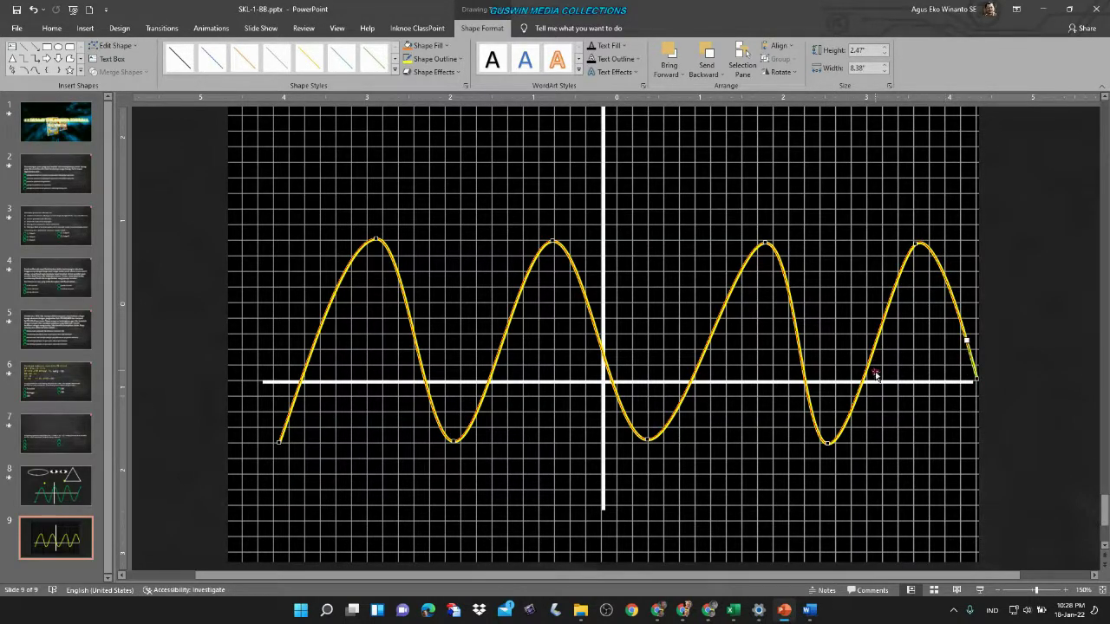
left_click(916, 244)
left_click_drag(939, 226, 944, 238)
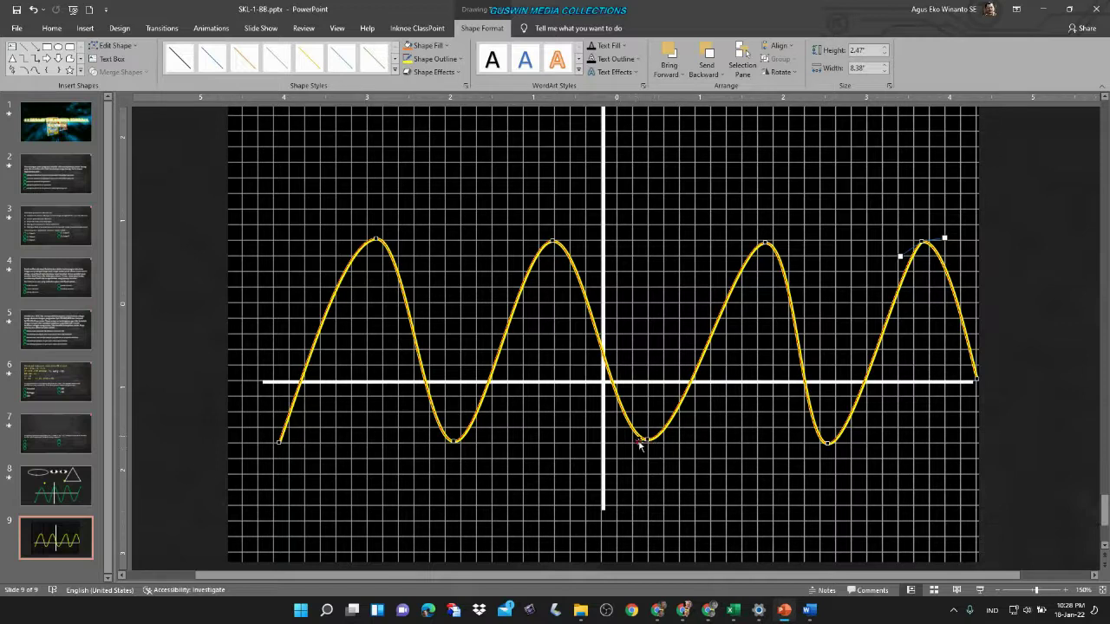
left_click_drag(645, 441, 607, 443)
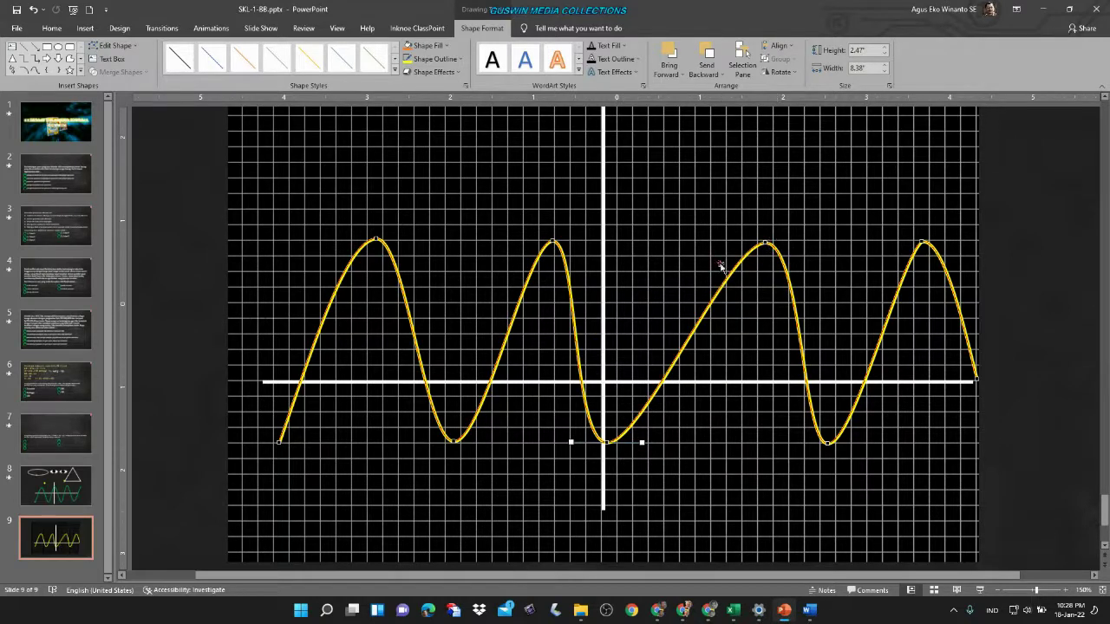
left_click_drag(765, 243, 715, 238)
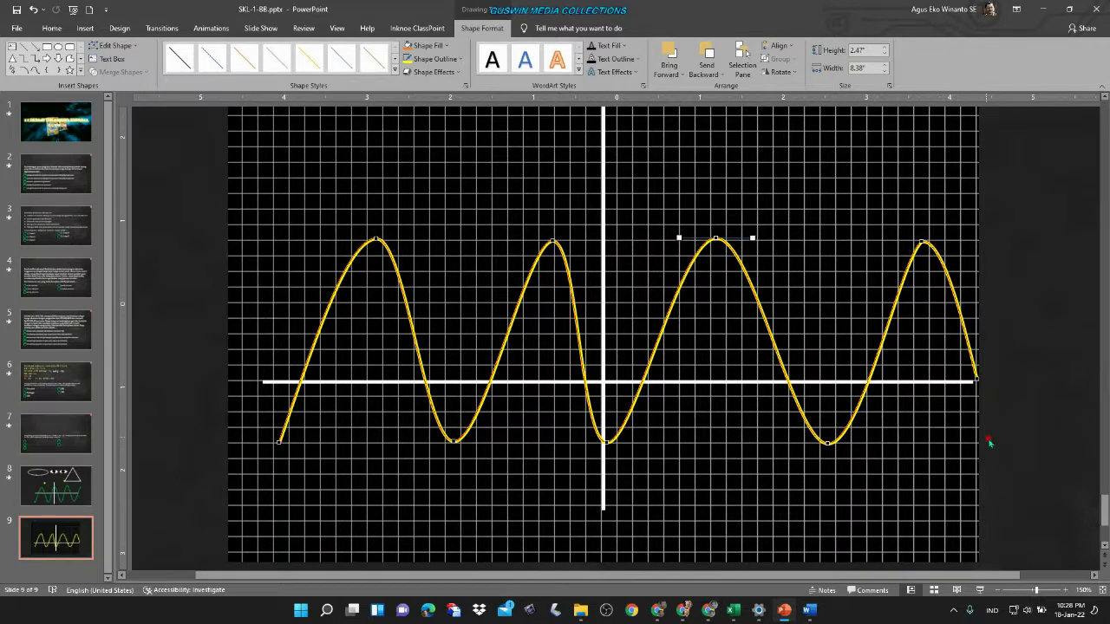
left_click(1022, 443)
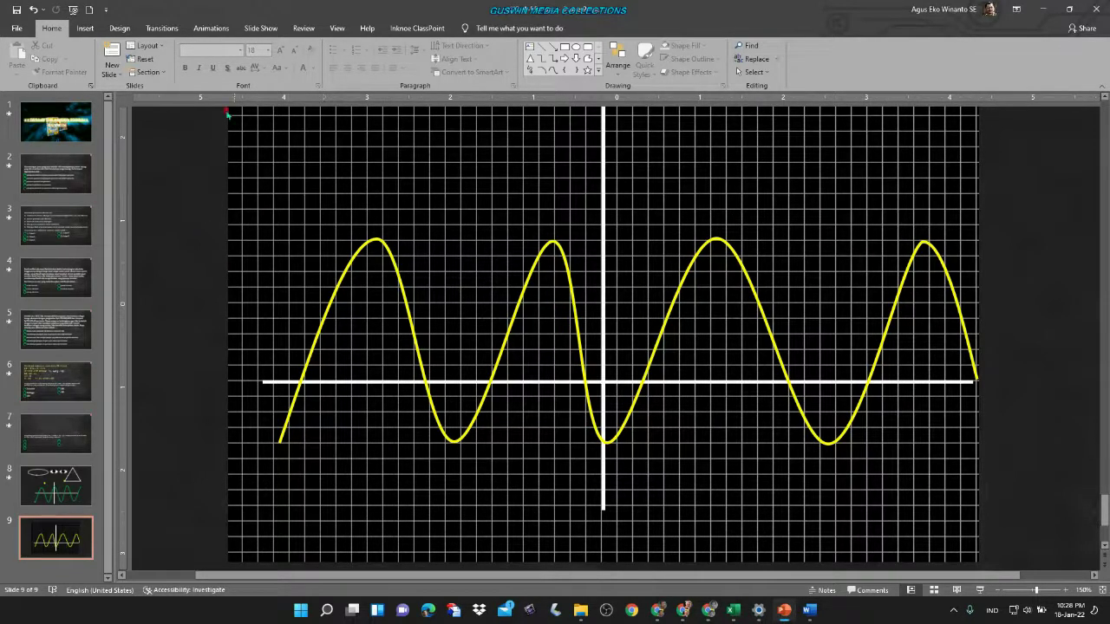
- Pick the Oval from the Insert tab's Shapes gallery
left_click(84, 31)
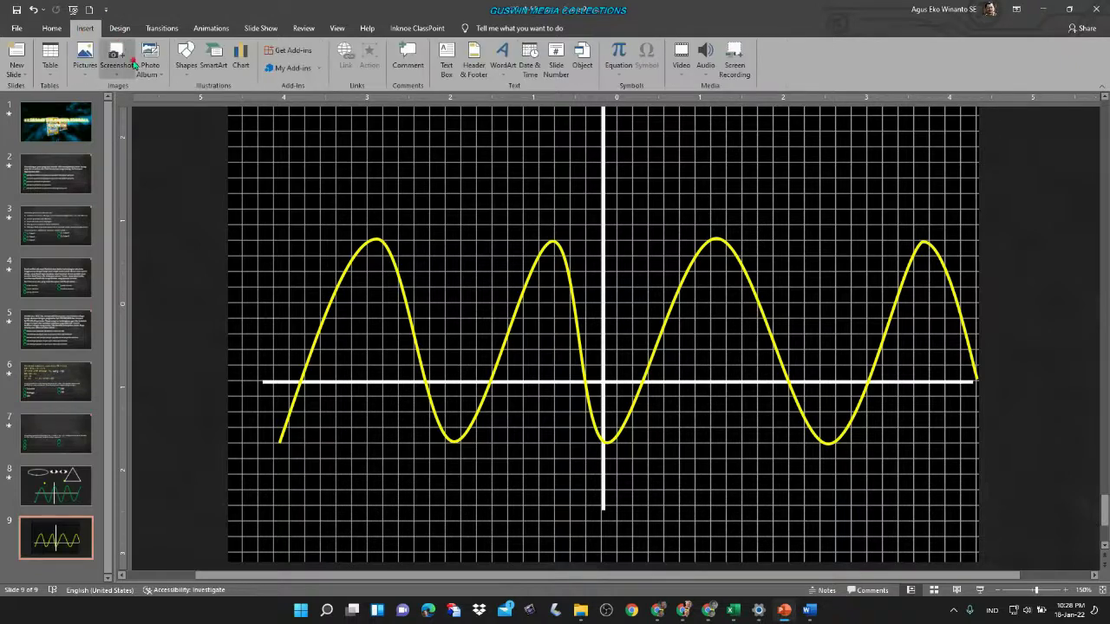
left_click(188, 65)
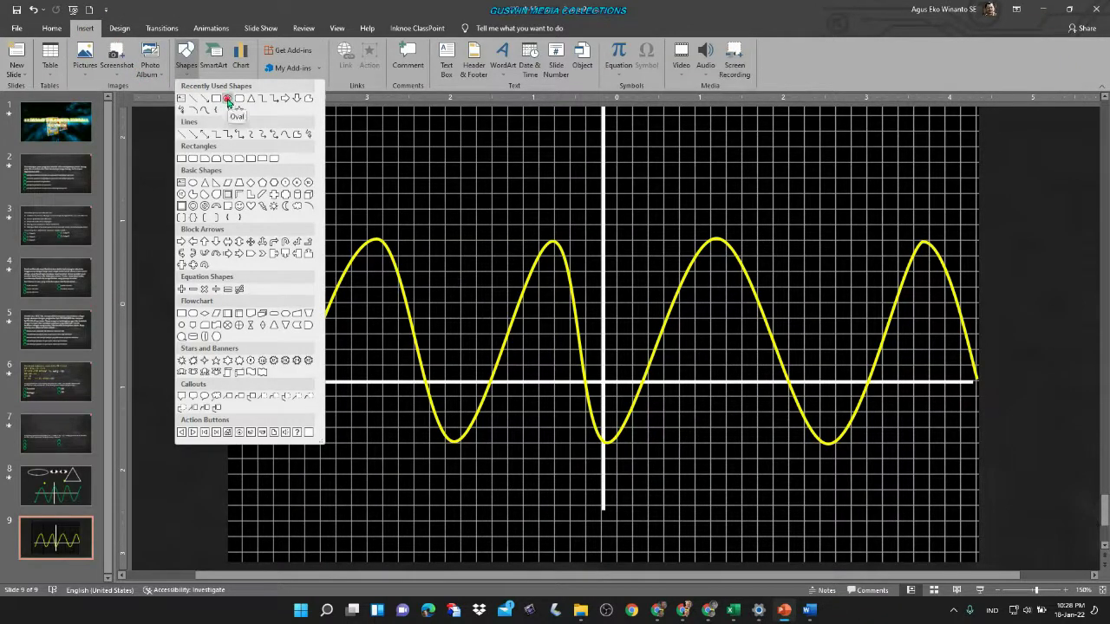
left_click(227, 100)
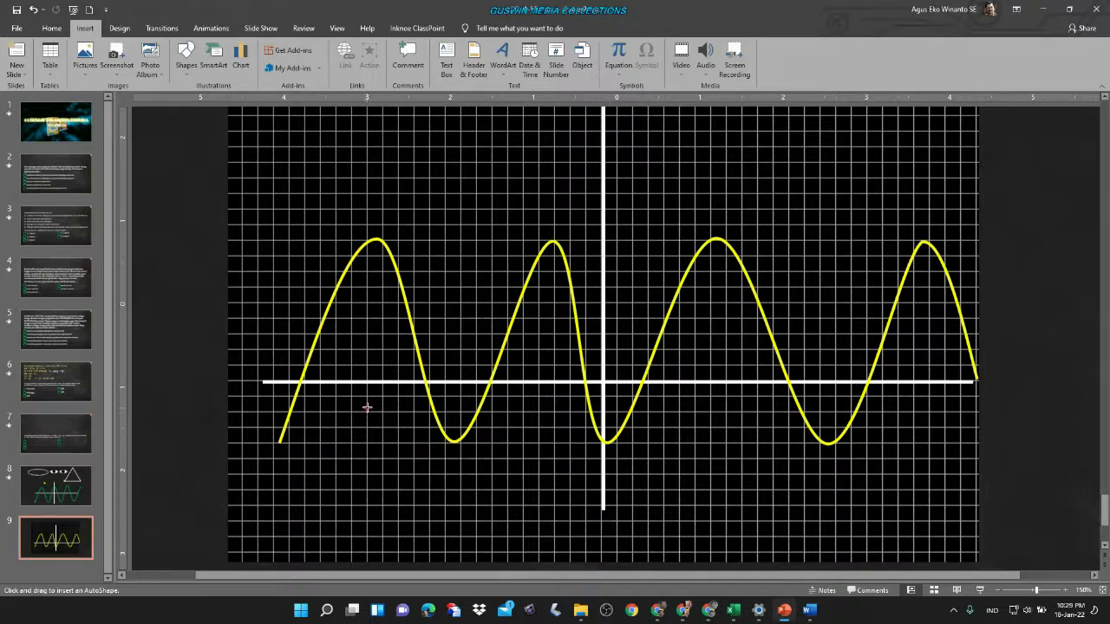
- Draw an outline-free circle and shrink it to 0.19" at the wave's lower-left start
left_click_drag(365, 407, 339, 433)
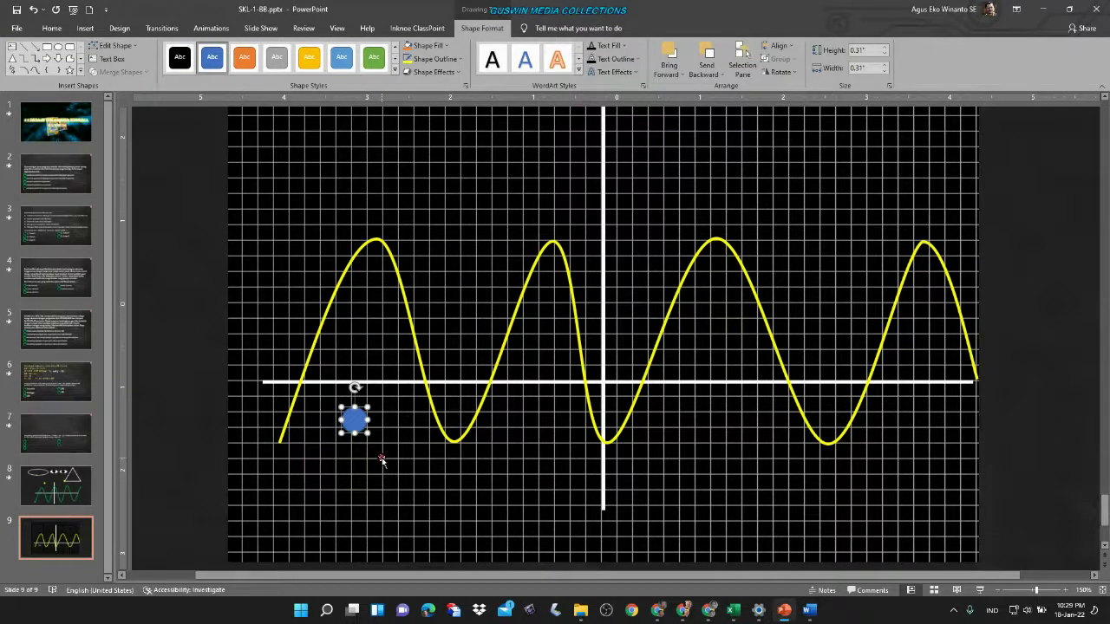
scroll(381, 459, "up", 10)
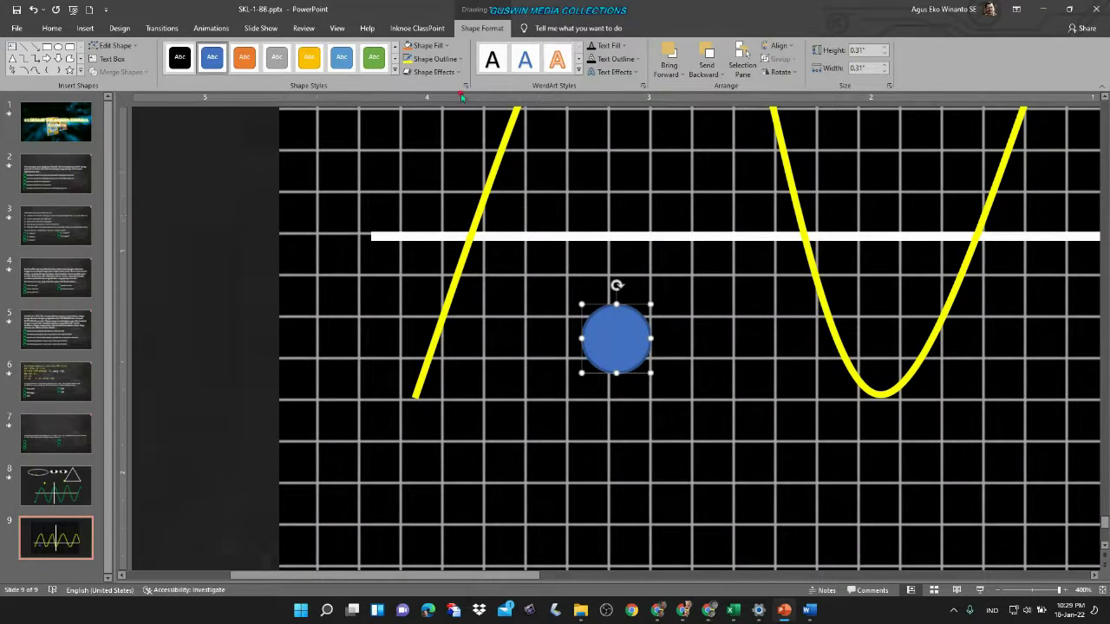
left_click(450, 59)
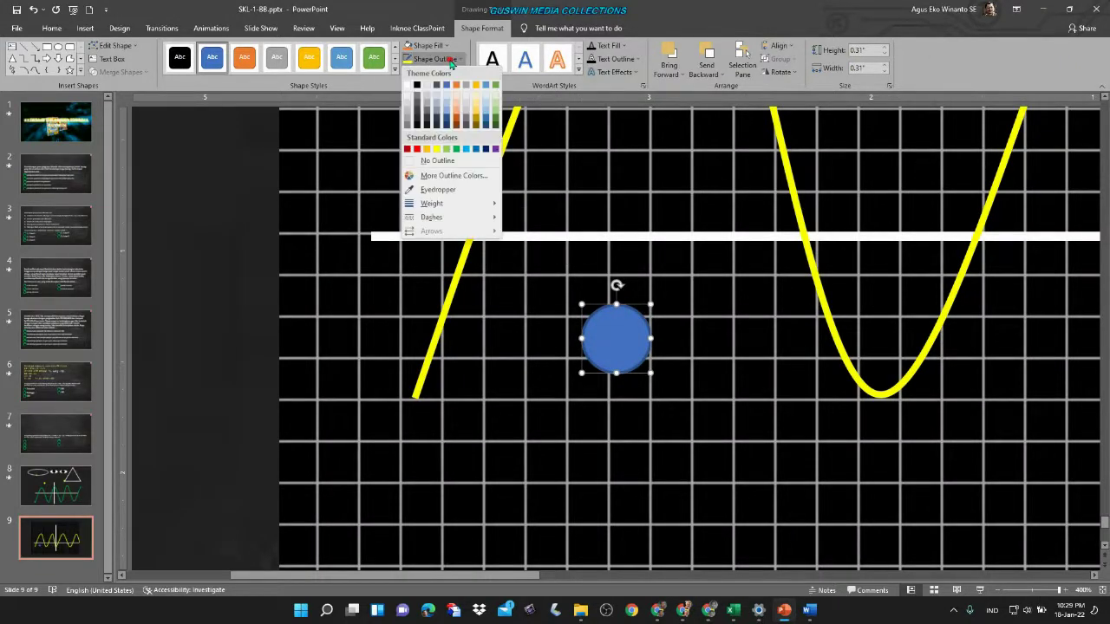
left_click(436, 162)
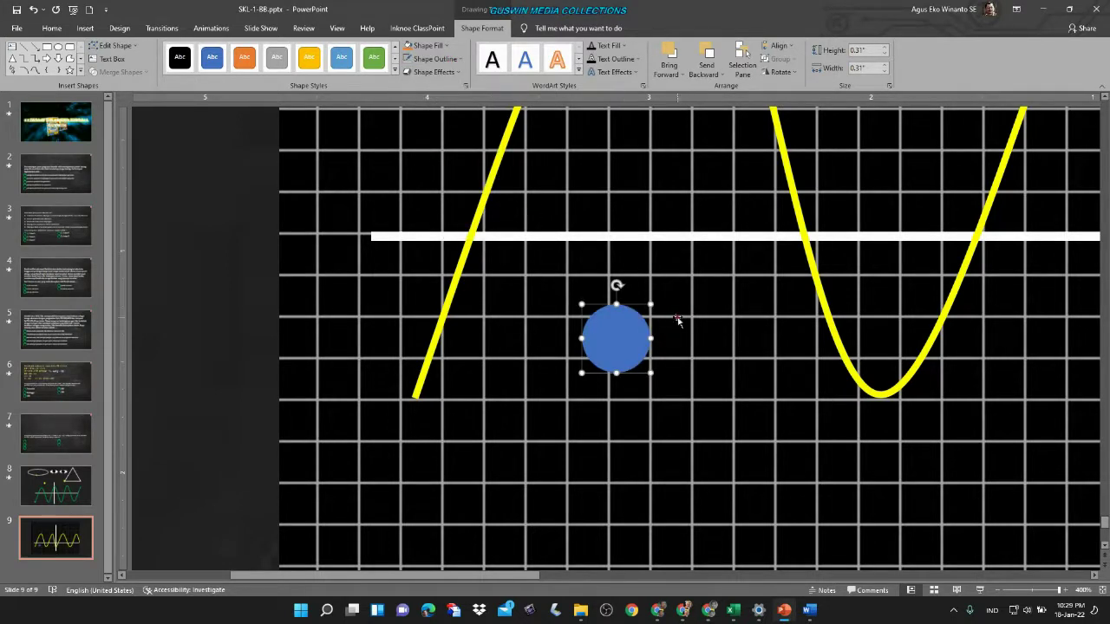
mouse_move(628, 342)
left_mouse_down()
mouse_move(525, 355)
mouse_move(417, 400)
left_mouse_up()
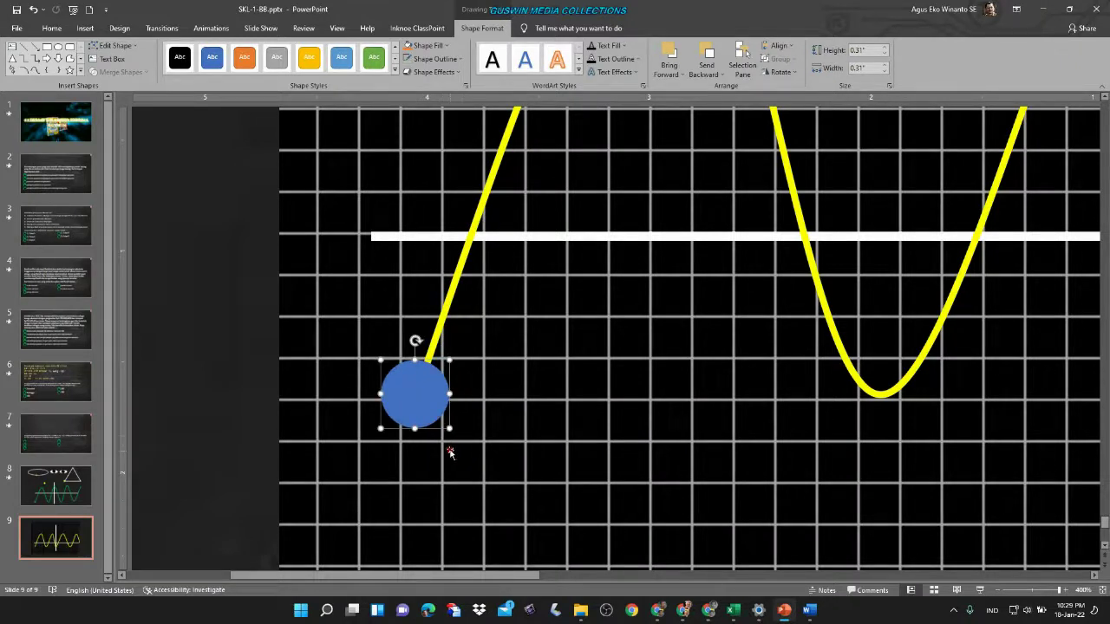
left_click_drag(450, 429, 420, 386)
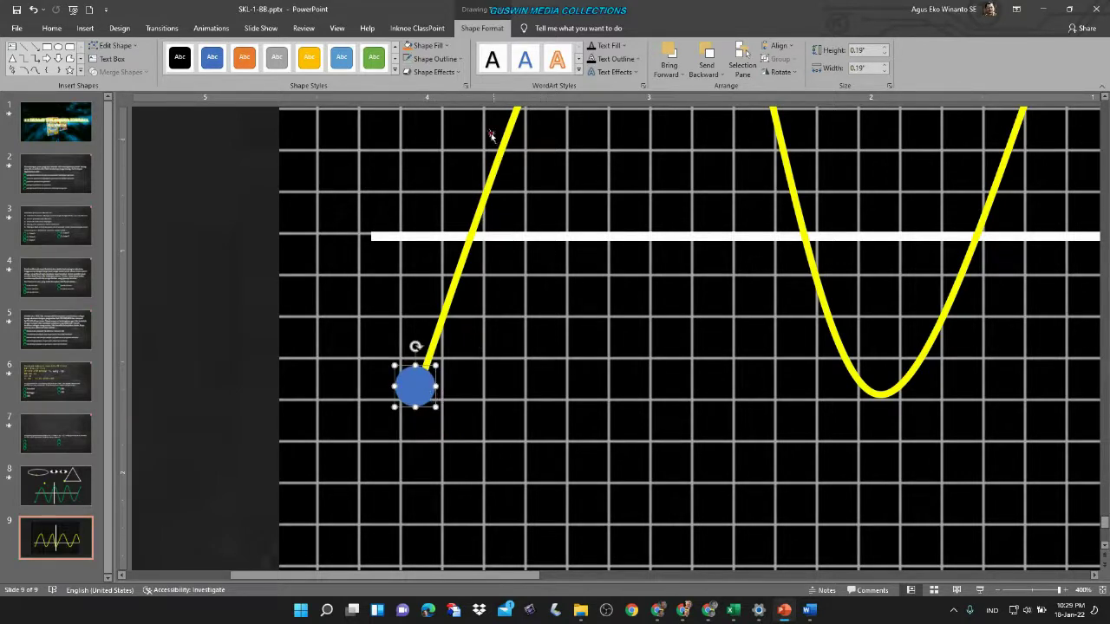
- Give the dot a 3D preset shape effect and a green fill
left_click(451, 72)
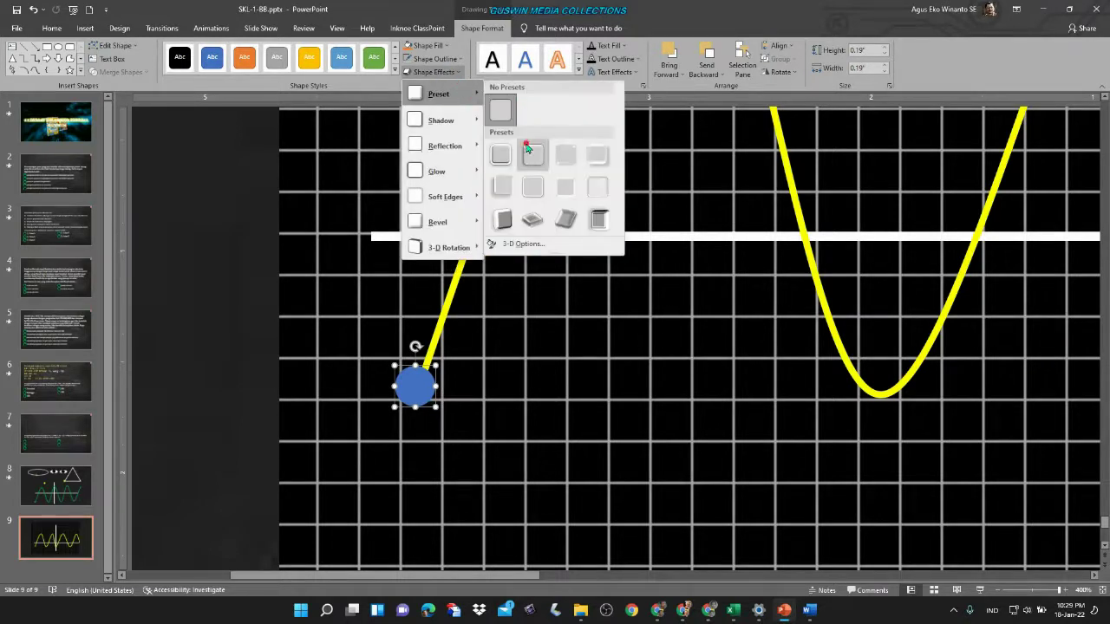
mouse_move(532, 154)
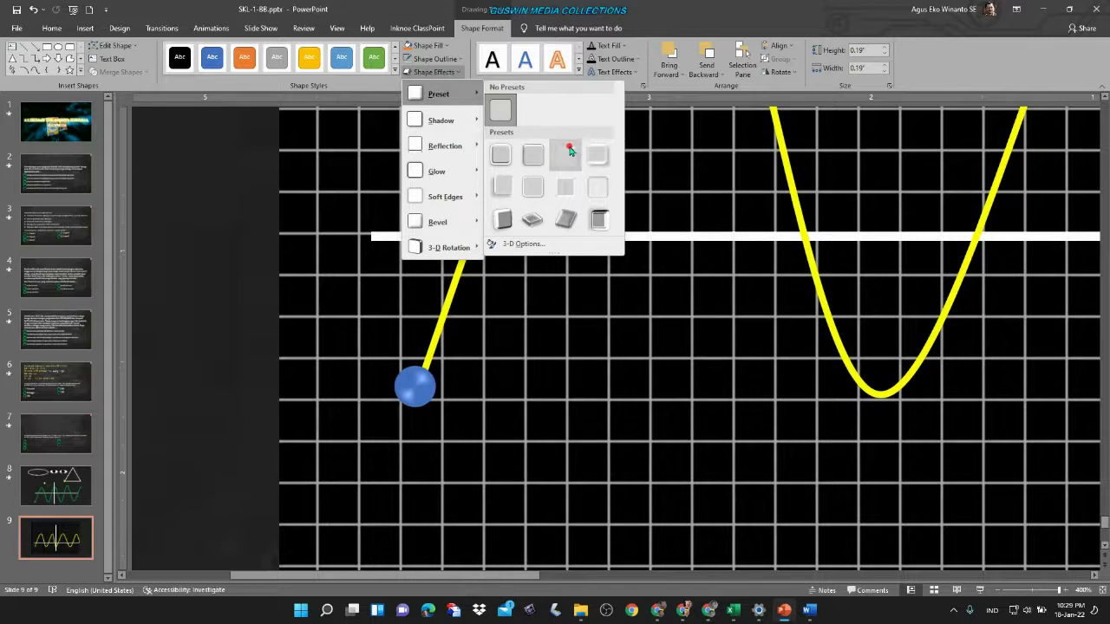
left_click(570, 151)
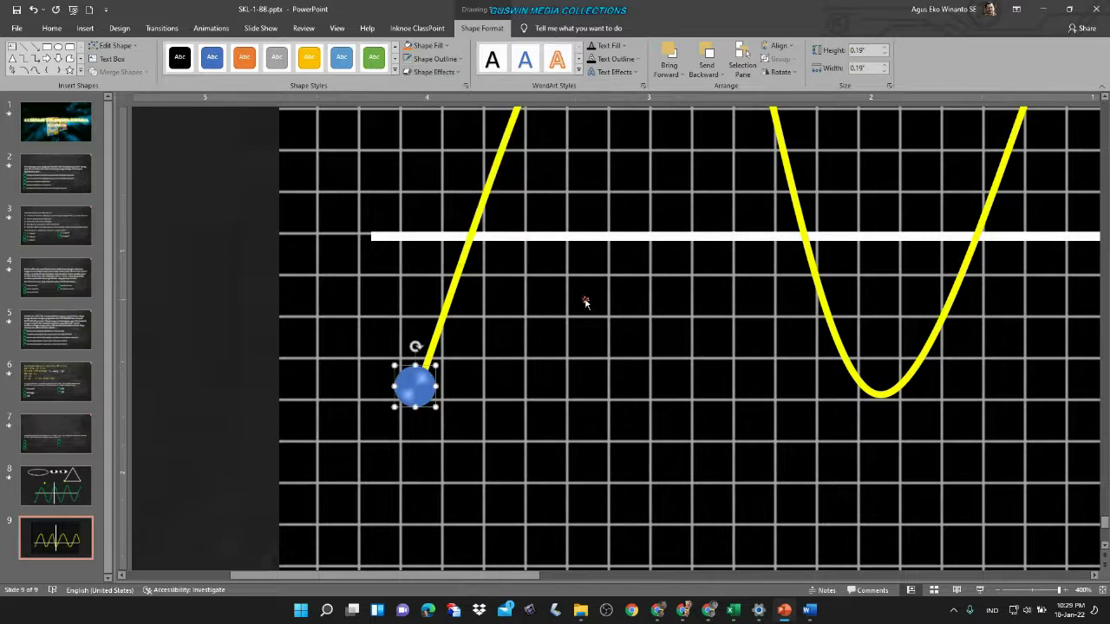
left_click(445, 45)
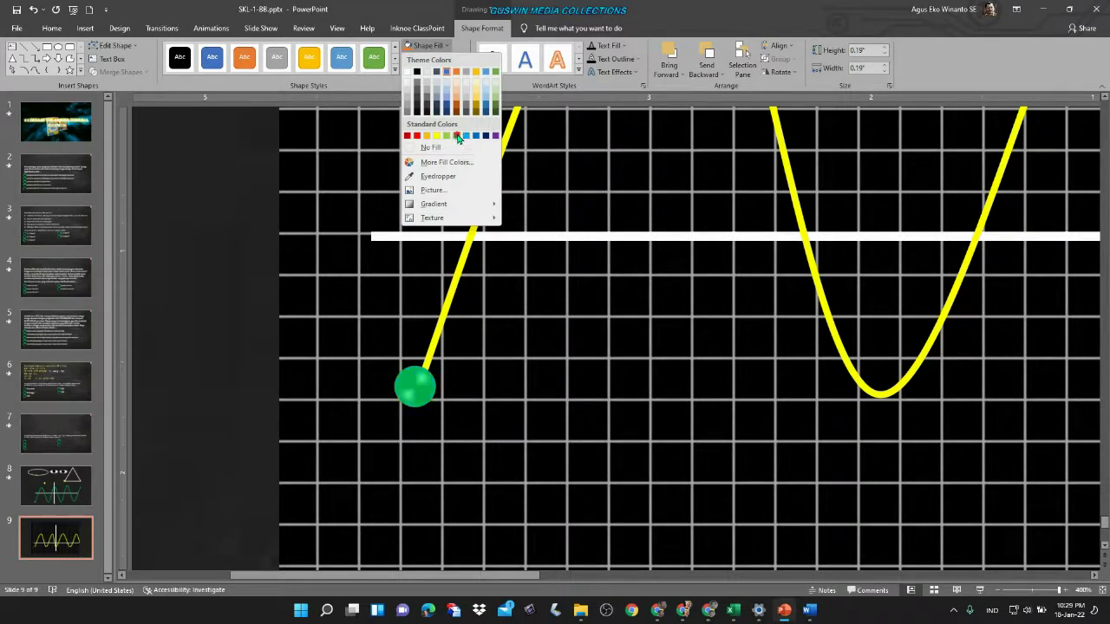
left_click(458, 138)
scroll(516, 362, "down", 5)
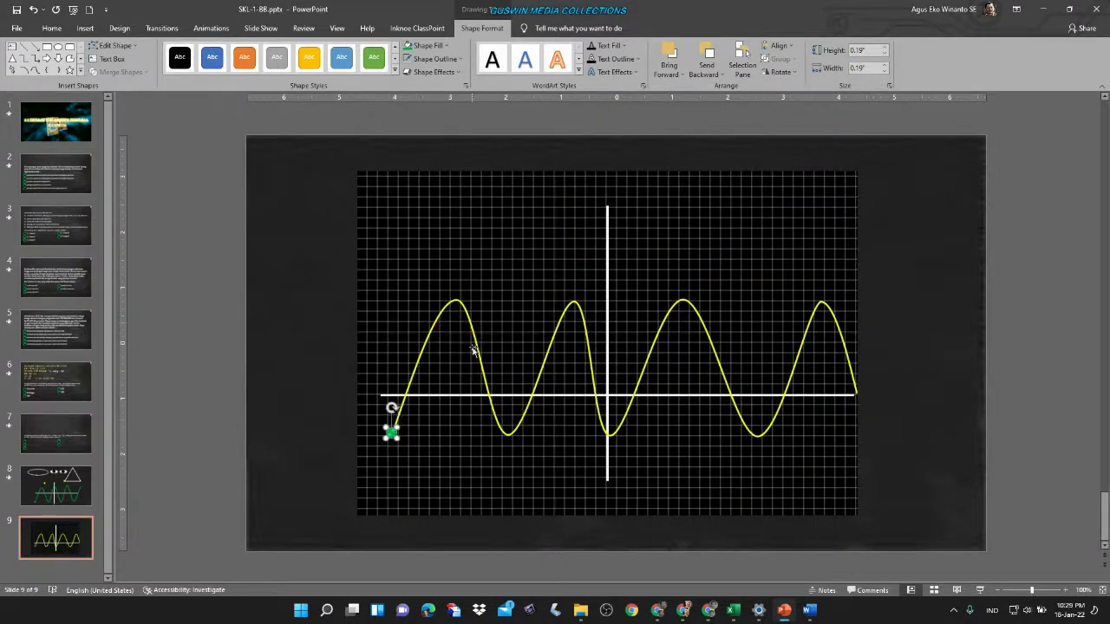
- Zoom in with the zoom slider to inspect the wave, then restore the slide view
scroll(605, 373, "up", 5)
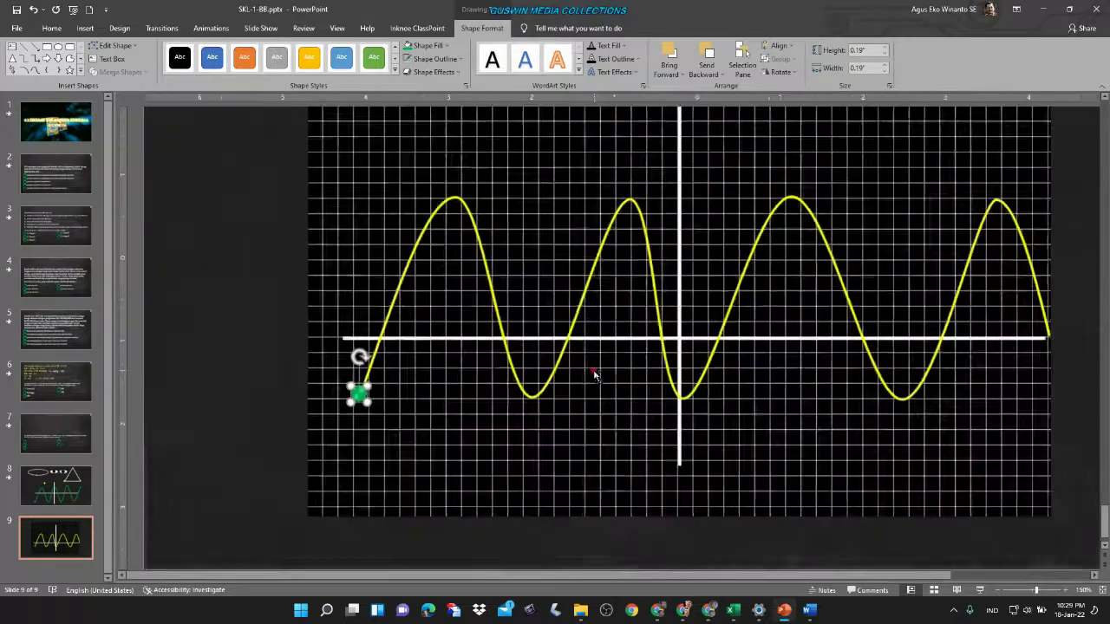
scroll(593, 372, "down", 3)
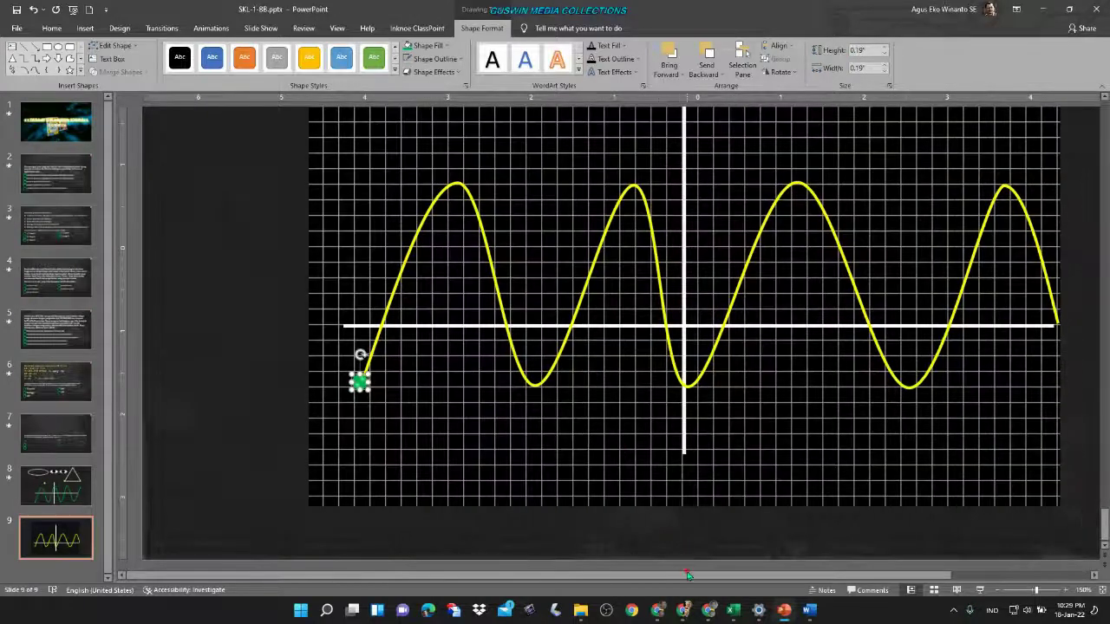
left_click_drag(686, 575, 742, 570)
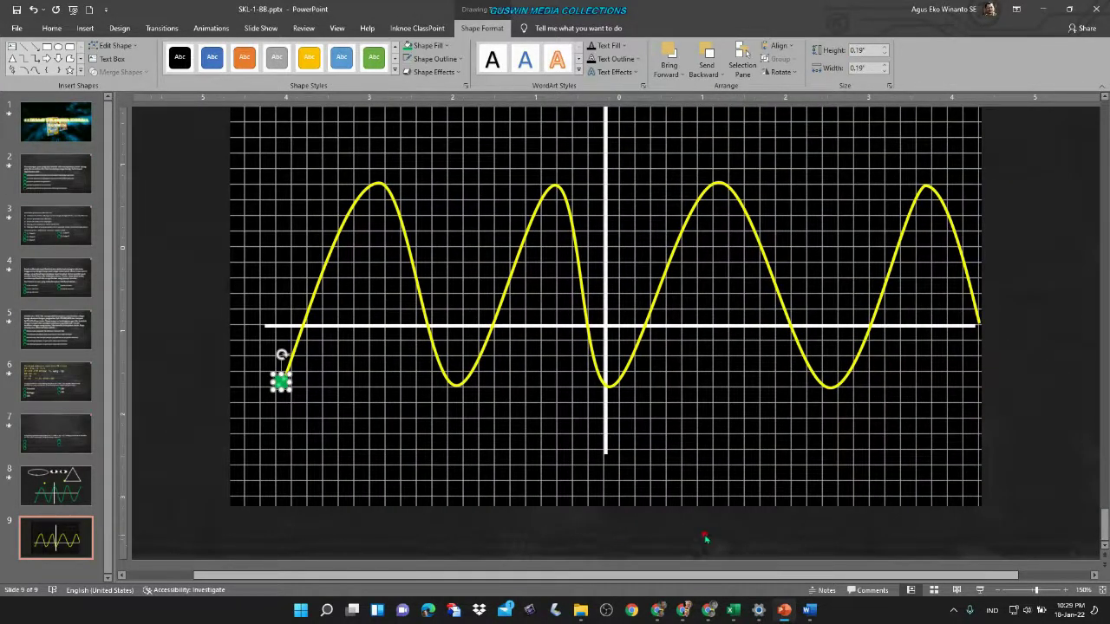
scroll(632, 483, "up", 2)
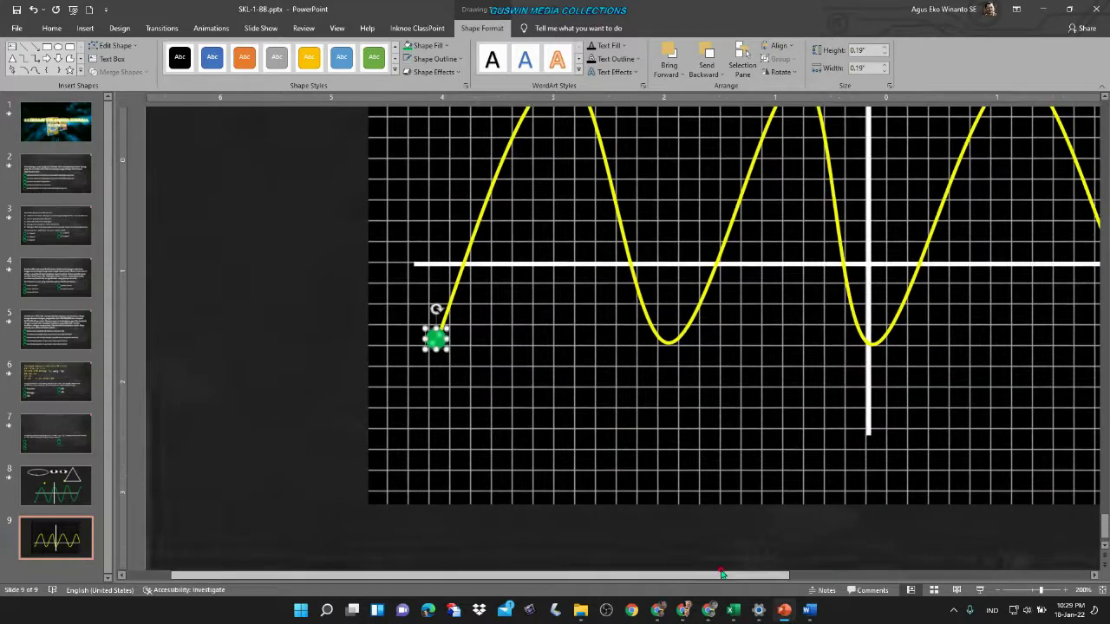
left_click_drag(772, 575, 813, 571)
scroll(775, 433, "up", 1)
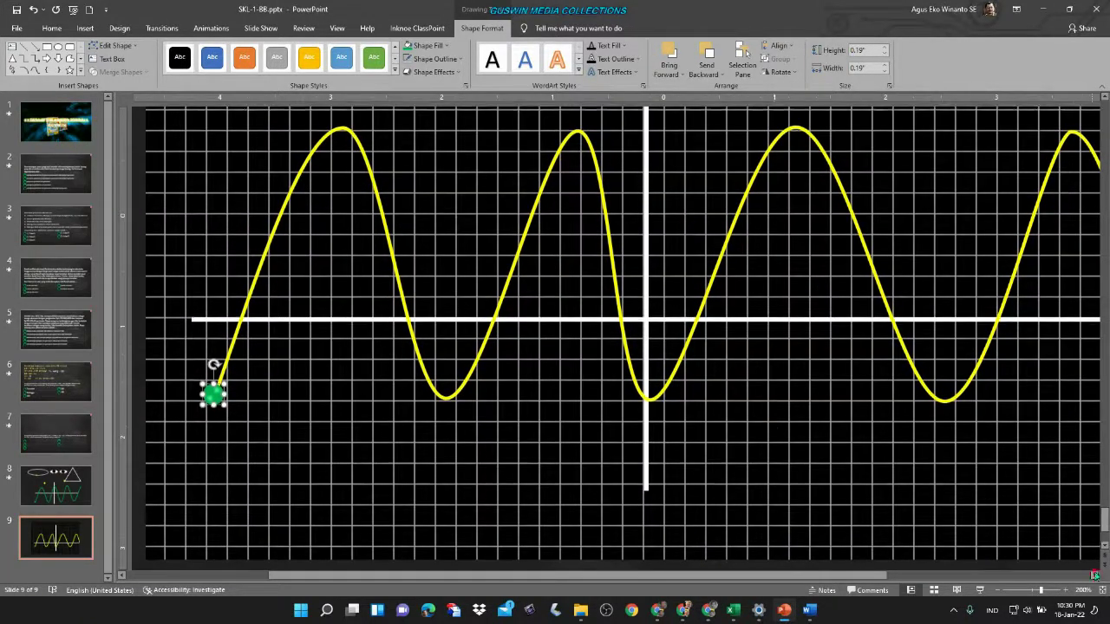
left_click(1093, 577)
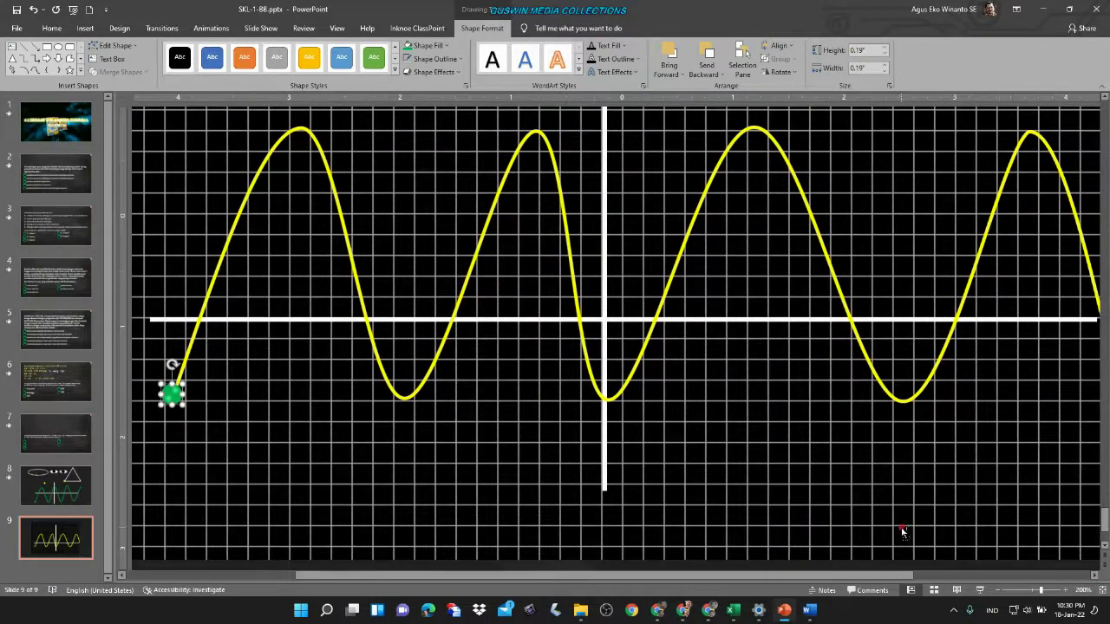
scroll(897, 535, "down", 5, "ctrl")
scroll(897, 535, "up", 5, "ctrl")
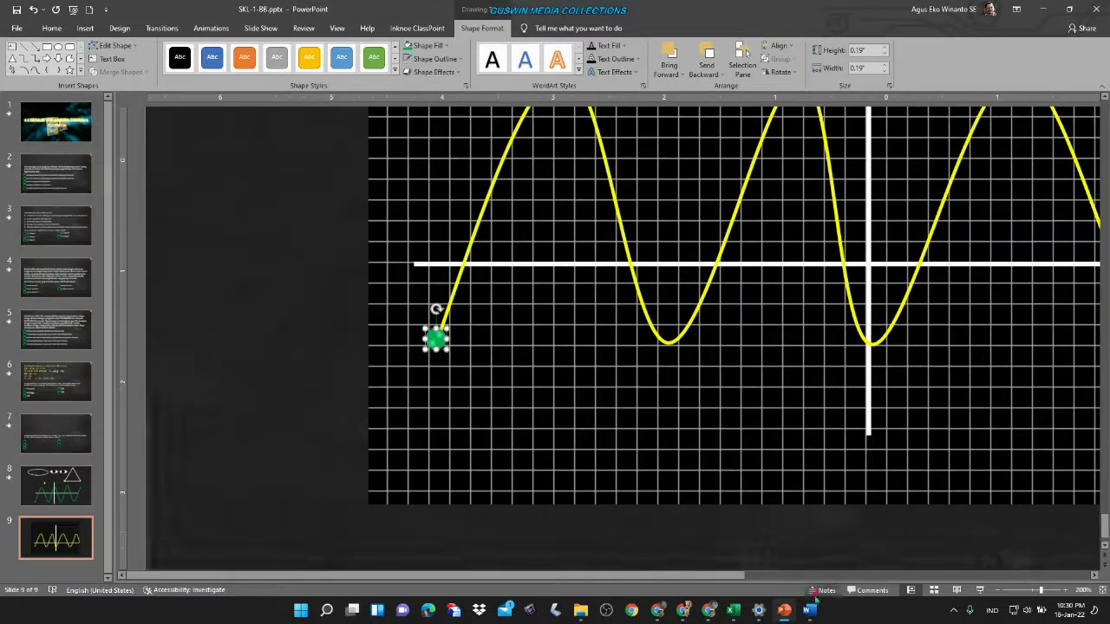
left_click_drag(807, 576, 861, 576)
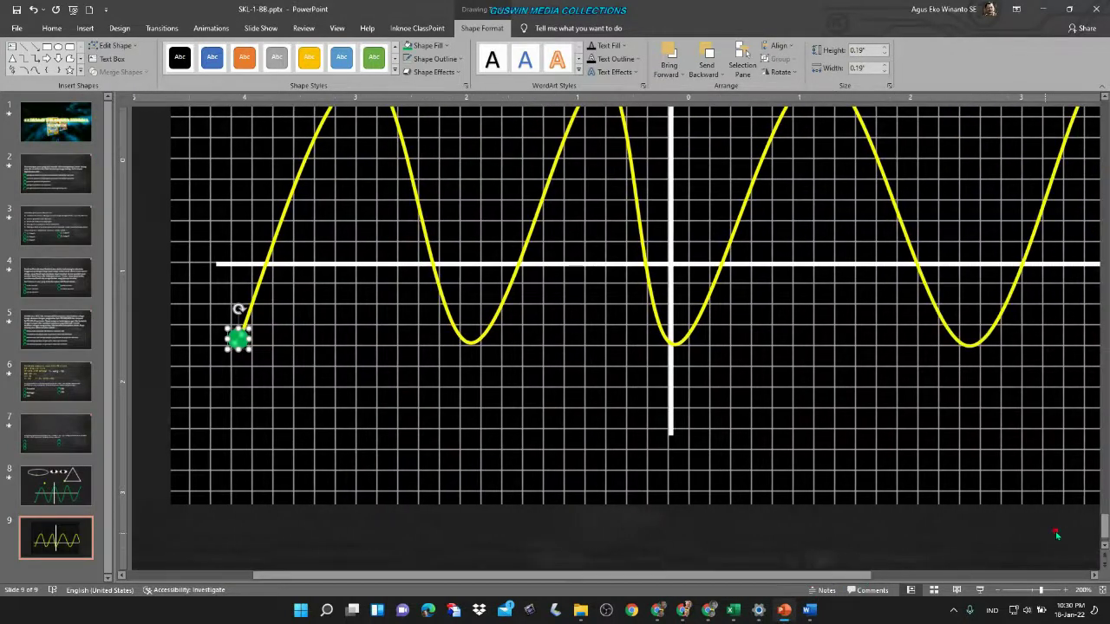
left_click(1093, 575)
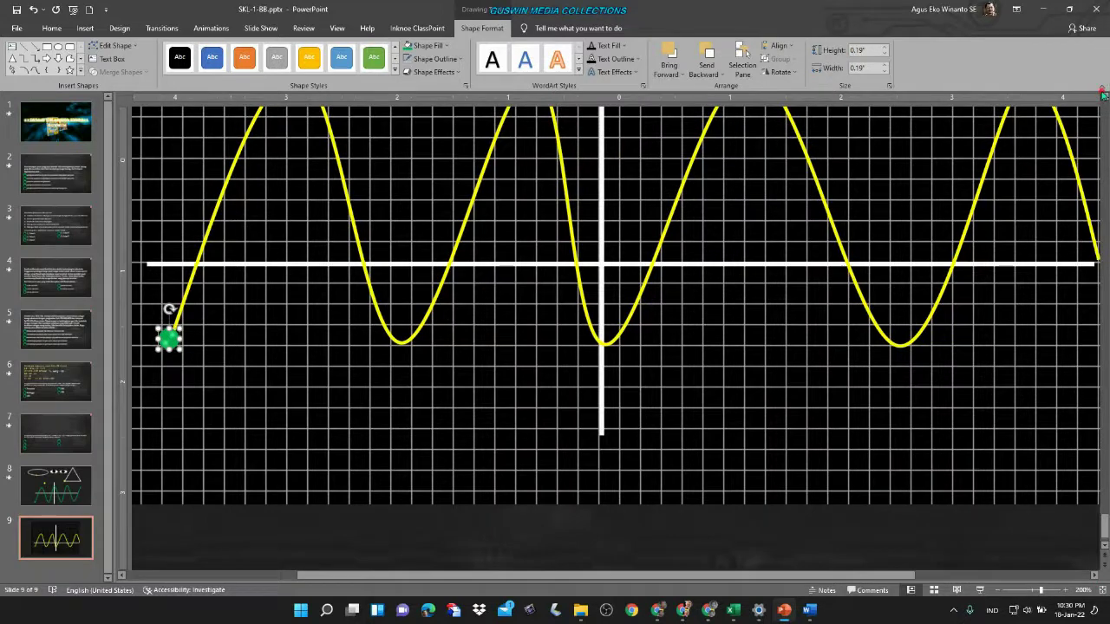
left_click(1103, 98)
left_click(1104, 98)
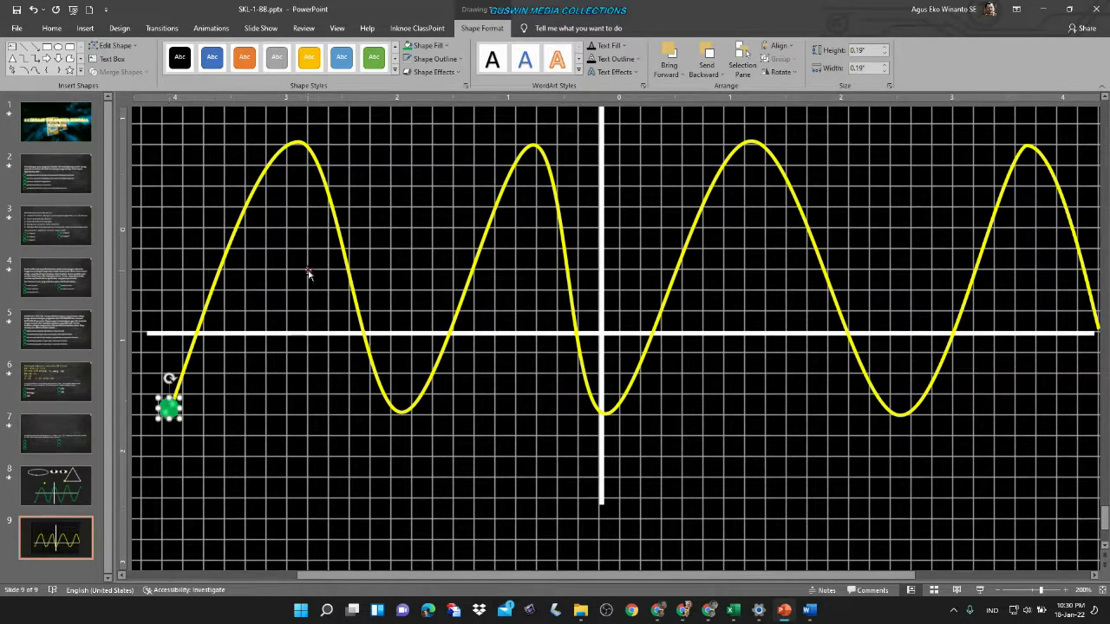
- Choose Custom Path from the Animations gallery's motion paths
left_click(212, 28)
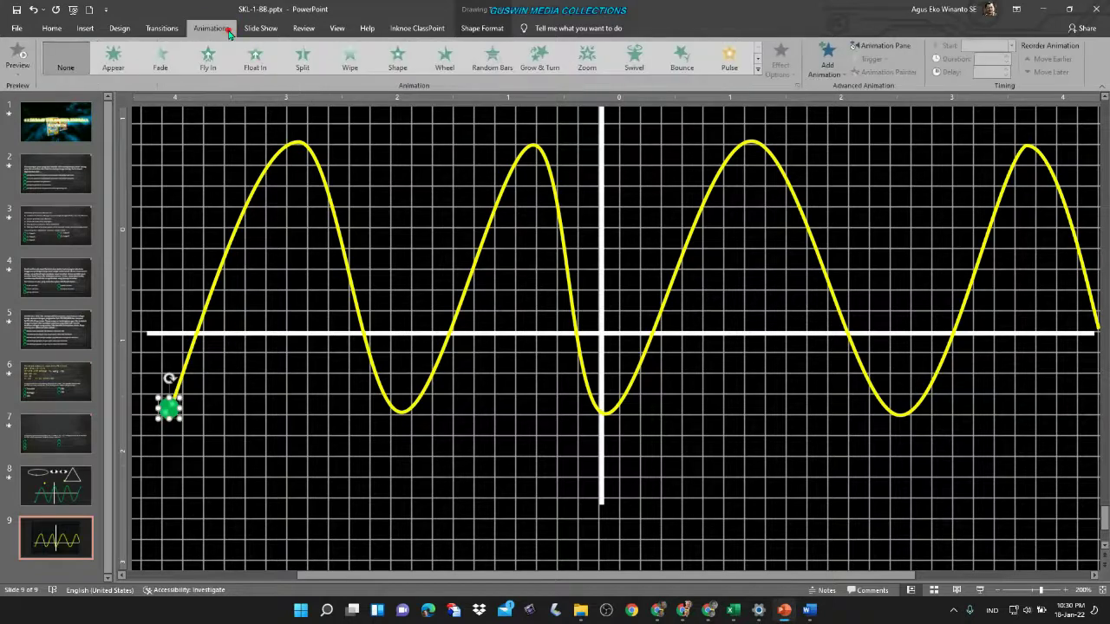
left_click(757, 69)
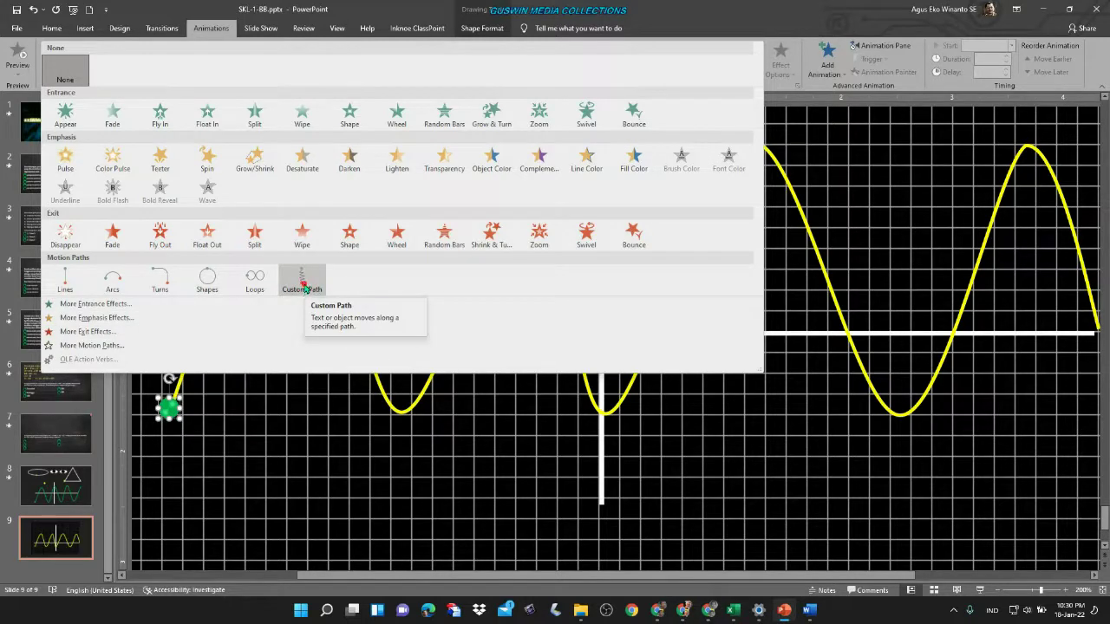
left_click(302, 286)
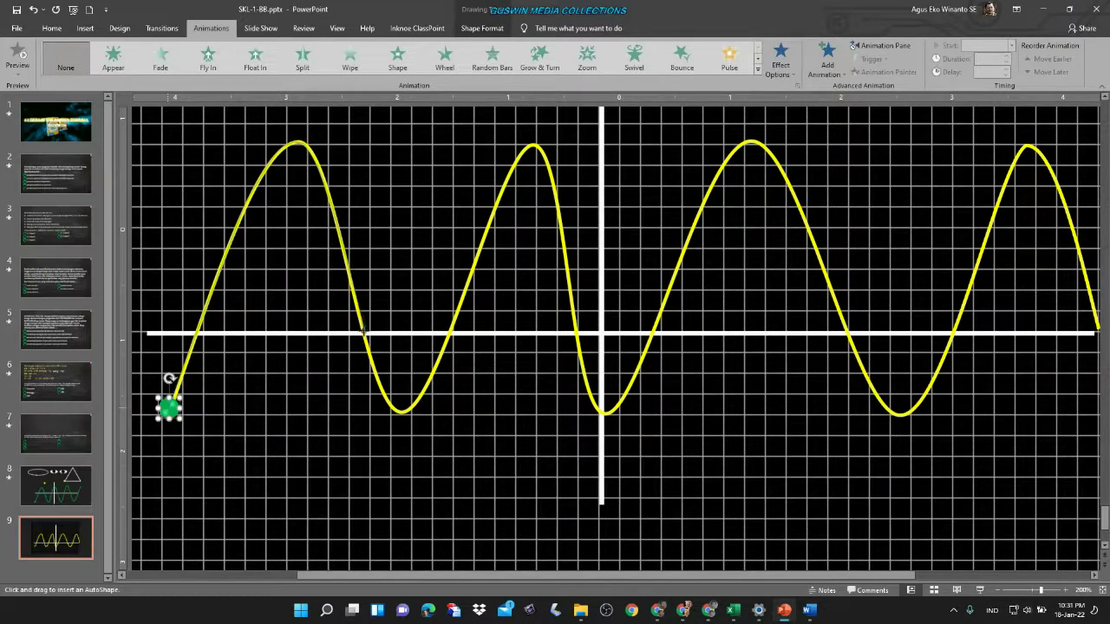
- Trace a motion path over each peak and trough of the wave, ending at its right end
left_click_drag(362, 331, 378, 394)
mouse_move(430, 378)
left_mouse_down()
mouse_move(460, 343)
mouse_move(478, 246)
mouse_move(509, 178)
left_mouse_up()
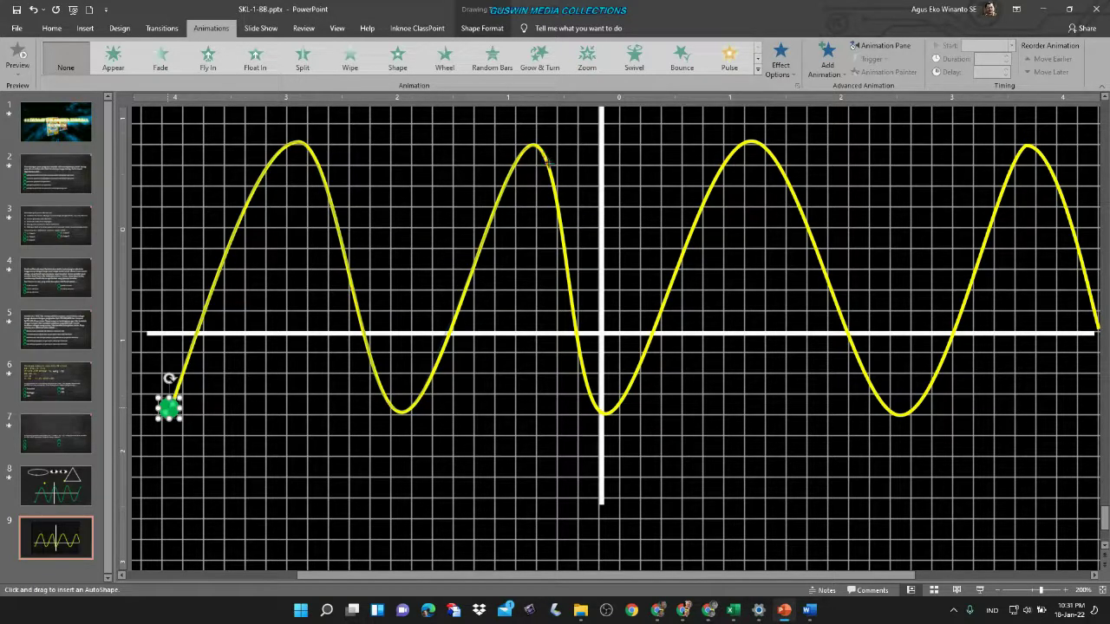
left_click_drag(547, 165, 559, 222)
mouse_move(562, 276)
left_mouse_down()
mouse_move(586, 382)
mouse_move(624, 392)
left_mouse_up()
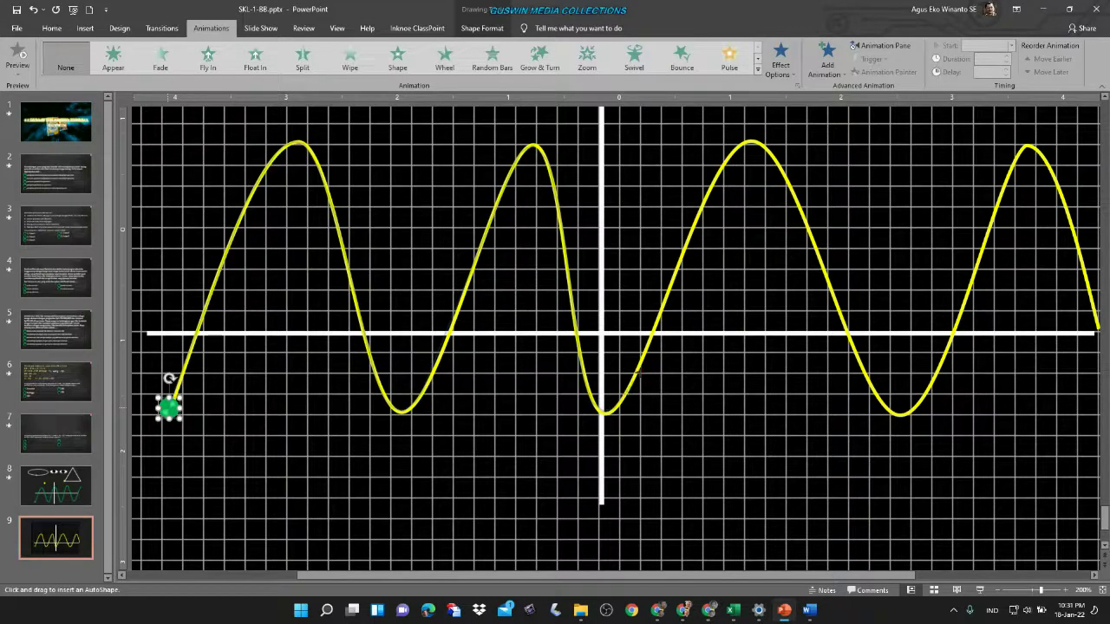
left_click_drag(657, 334, 670, 286)
mouse_move(719, 170)
left_mouse_down()
mouse_move(759, 145)
mouse_move(768, 154)
mouse_move(881, 403)
mouse_move(900, 416)
mouse_move(943, 370)
mouse_move(1002, 239)
mouse_move(995, 206)
mouse_move(1010, 168)
mouse_move(1053, 180)
mouse_move(1098, 325)
left_mouse_up()
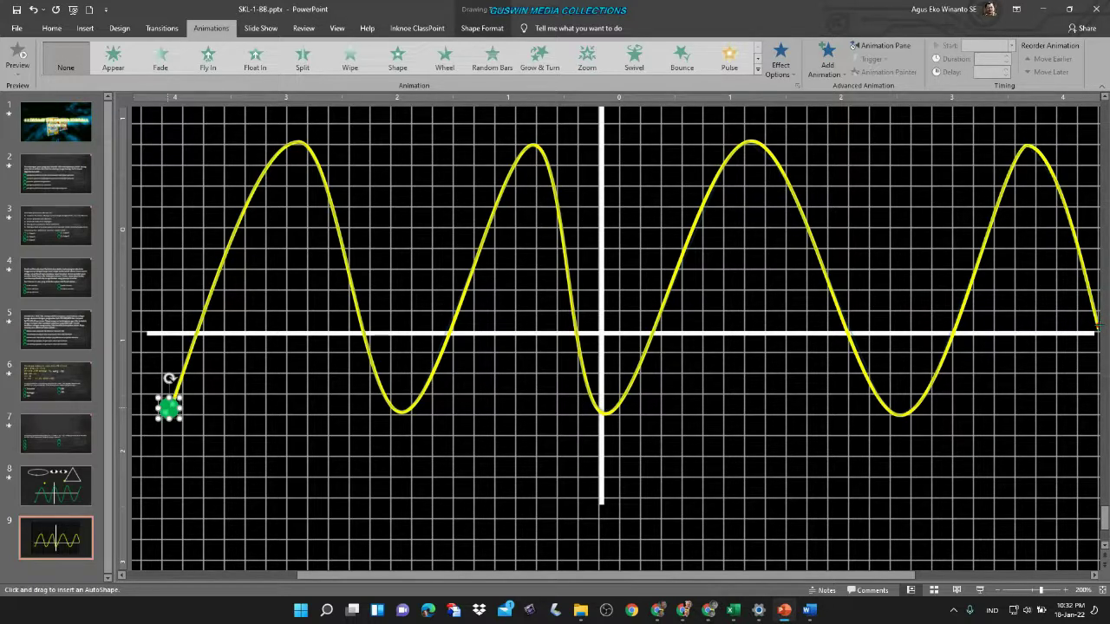
left_click_drag(1097, 327, 1097, 328)
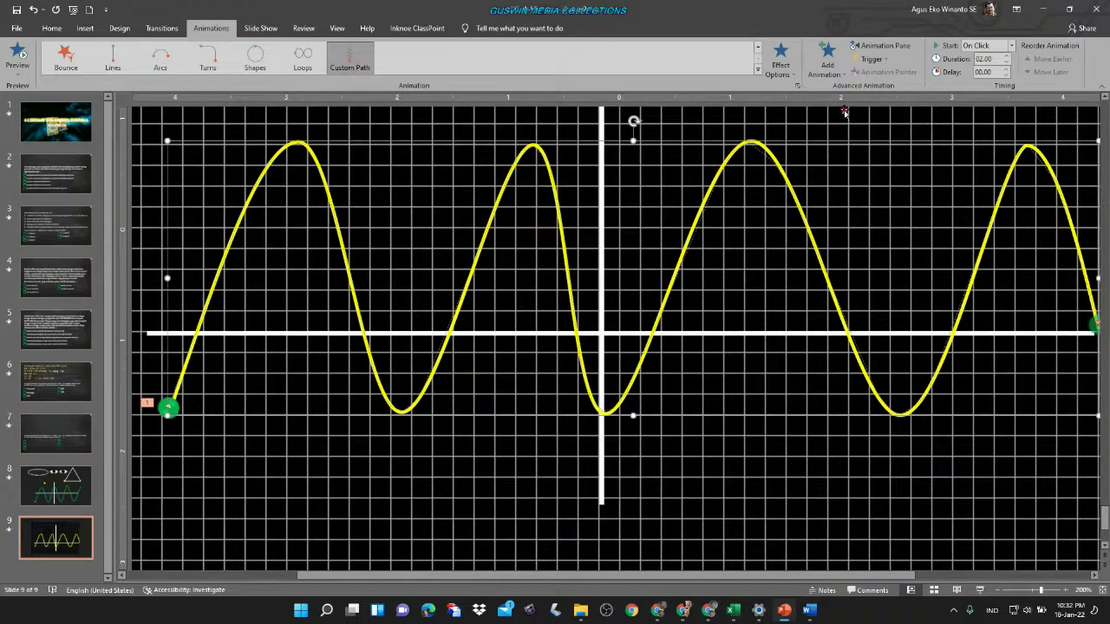
- Show the Animation Pane, preview the path, and open Oval 8's timing settings
scroll(819, 149, "down", 5, "ctrl")
scroll(812, 159, "down", 1, "ctrl")
scroll(805, 174, "up", 1, "ctrl")
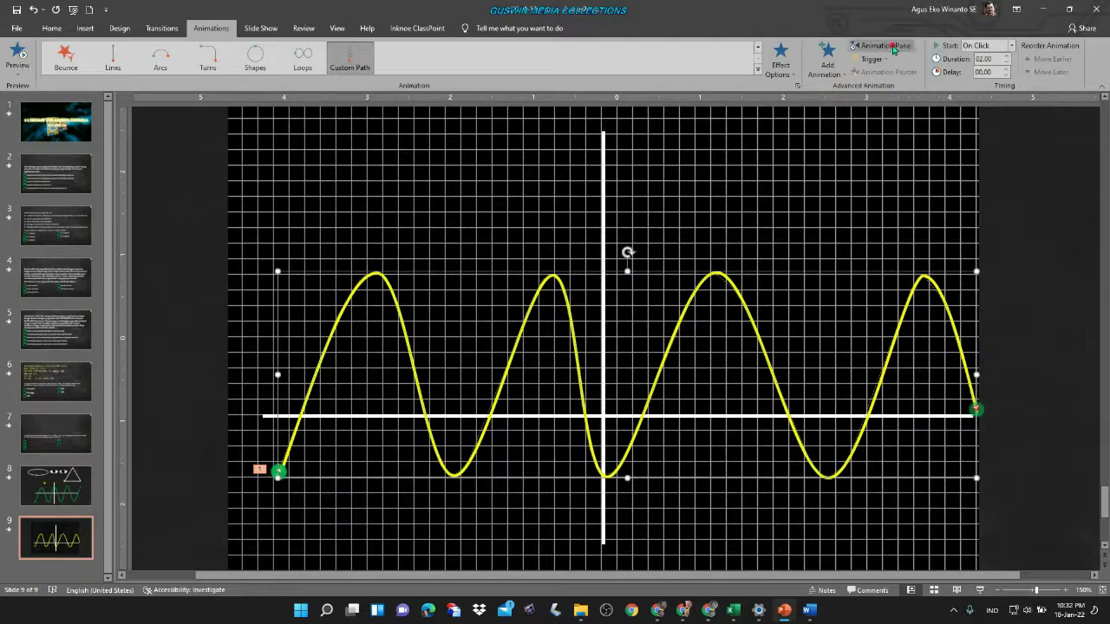
left_click(891, 47)
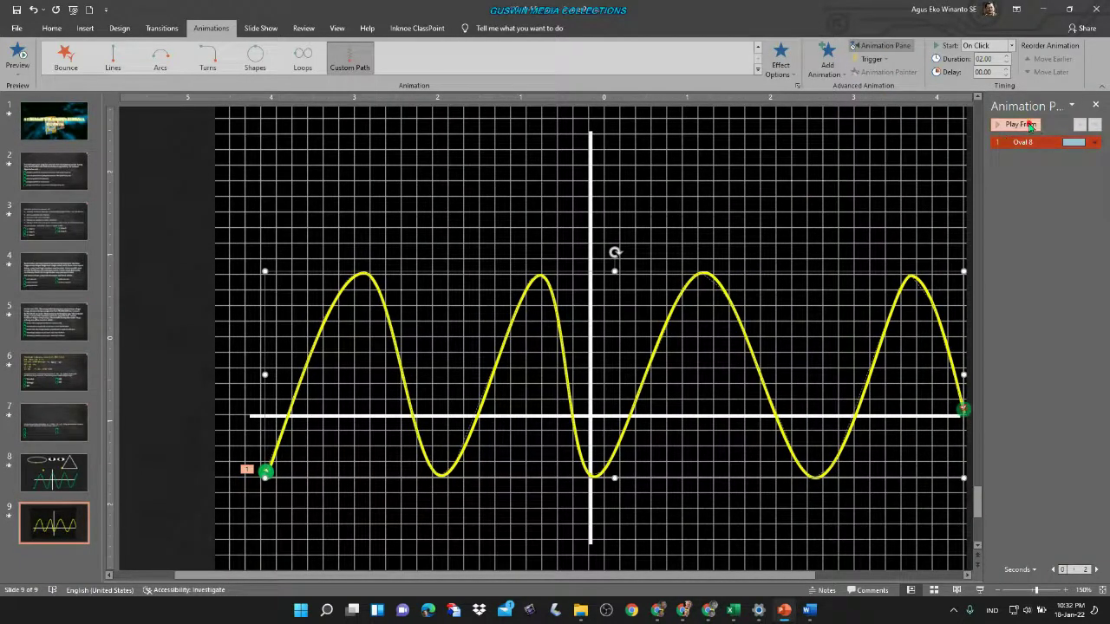
left_click(1029, 126)
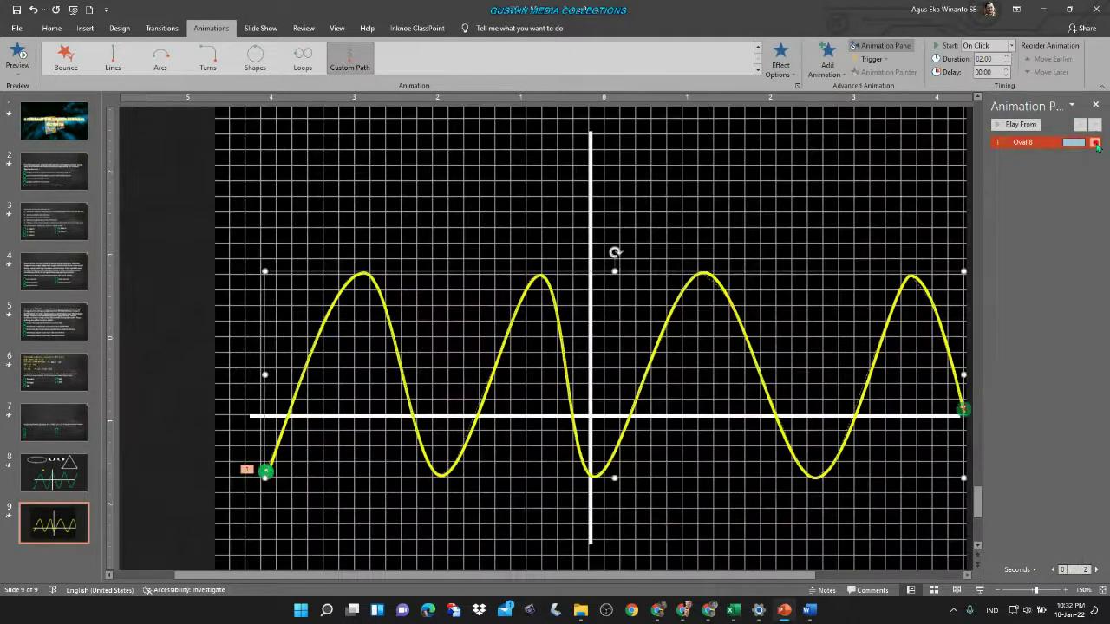
left_click(1095, 141)
left_click(1040, 210)
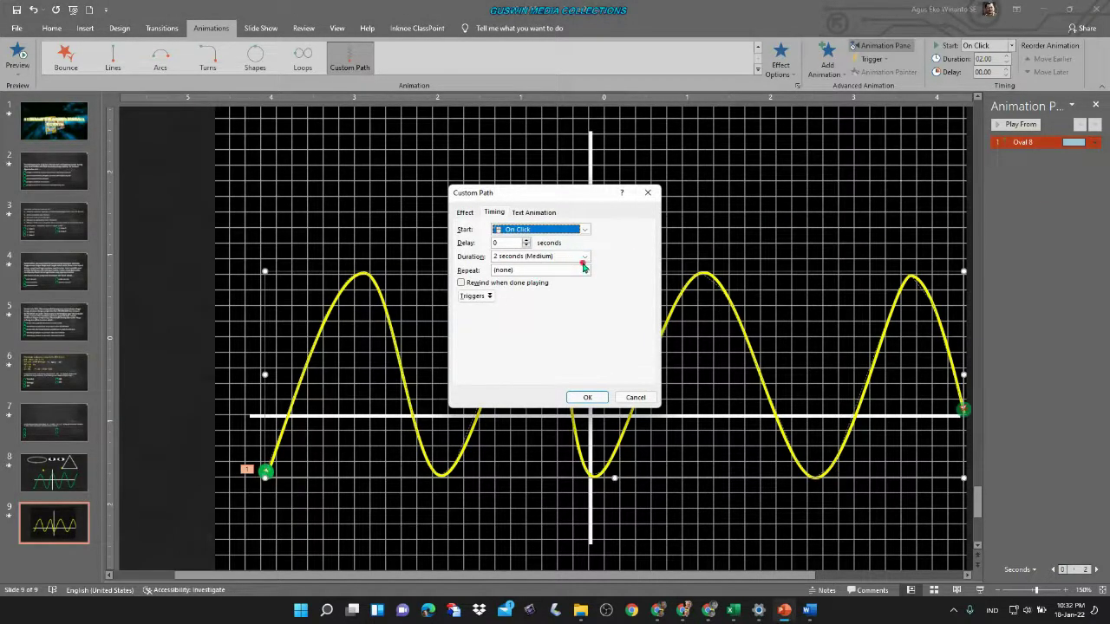
- Set the dot's motion path duration to 5 seconds
left_click(585, 256)
left_click(554, 282)
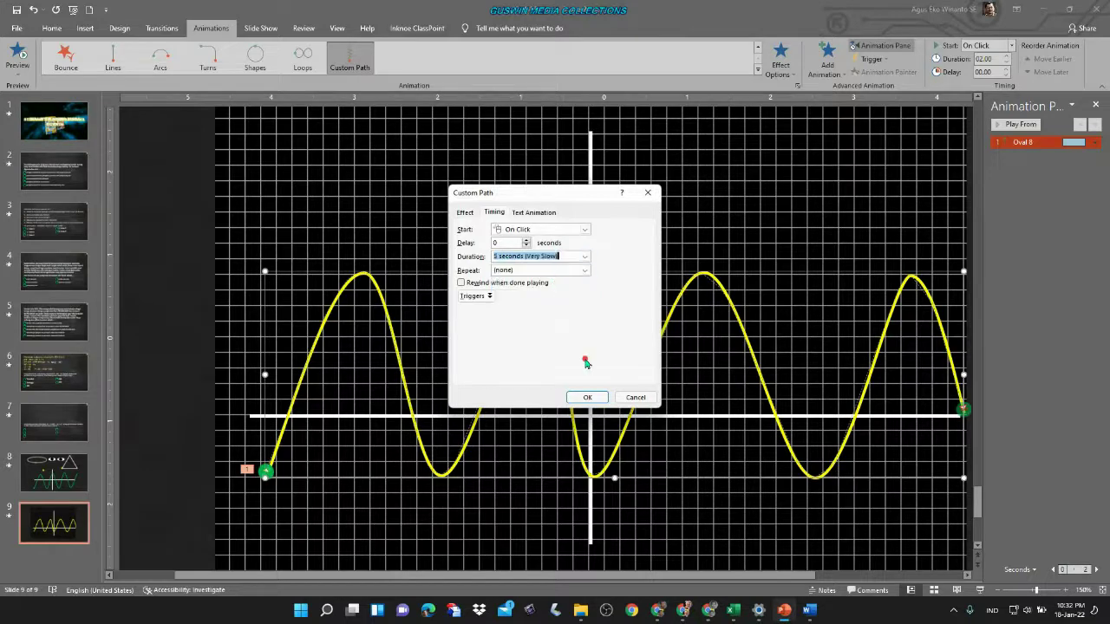
left_click(583, 397)
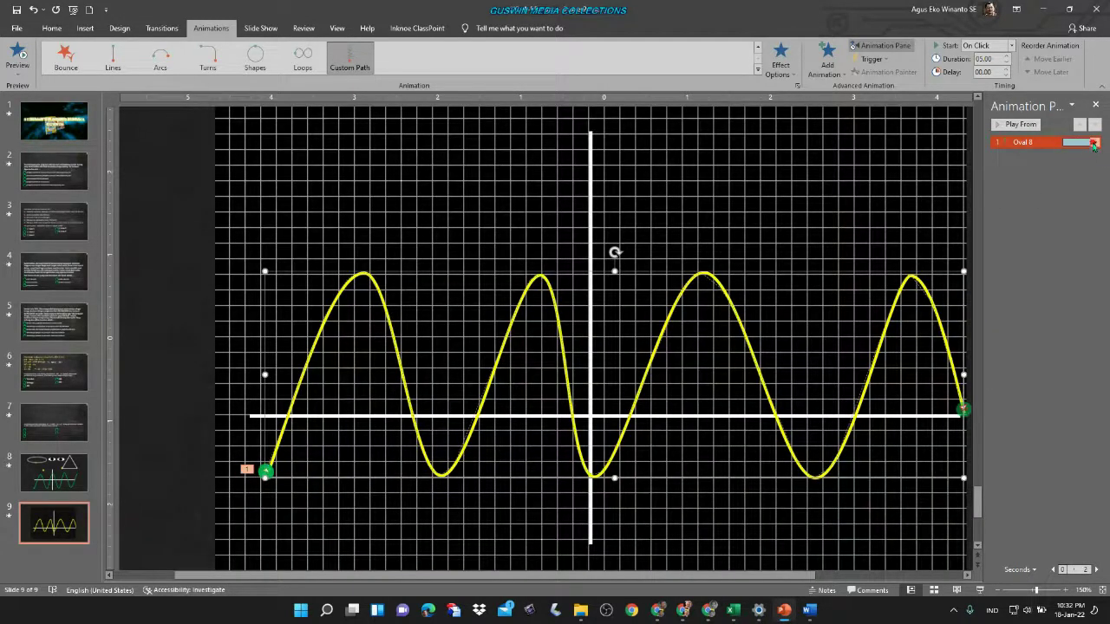
- Set smooth start and end to 0, enable auto-reverse, then play the slide show
left_click(1095, 141)
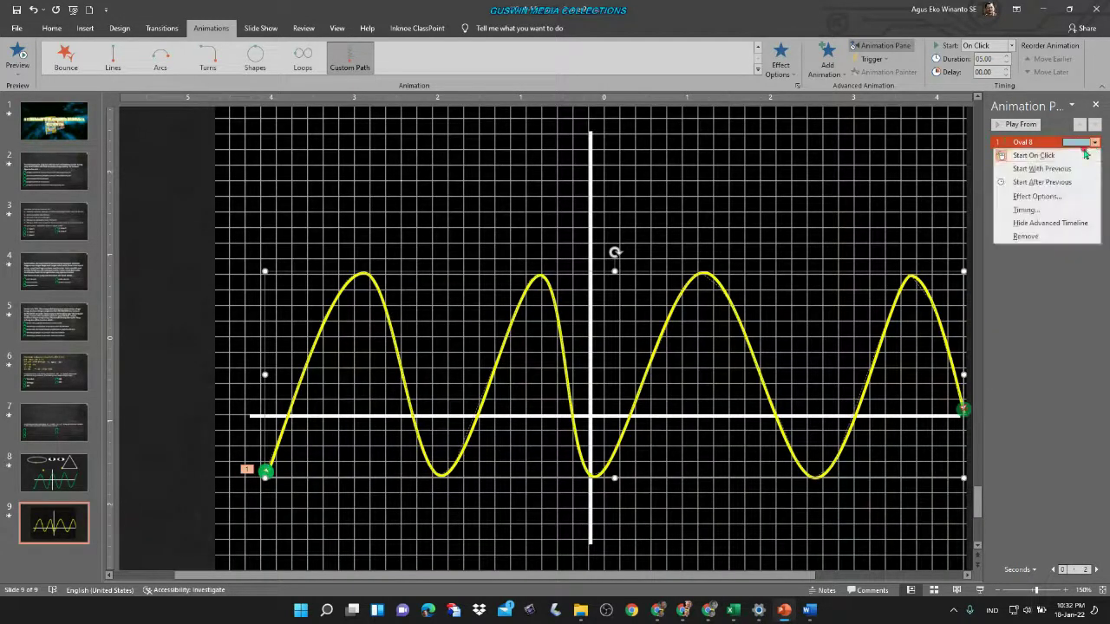
left_click(1035, 210)
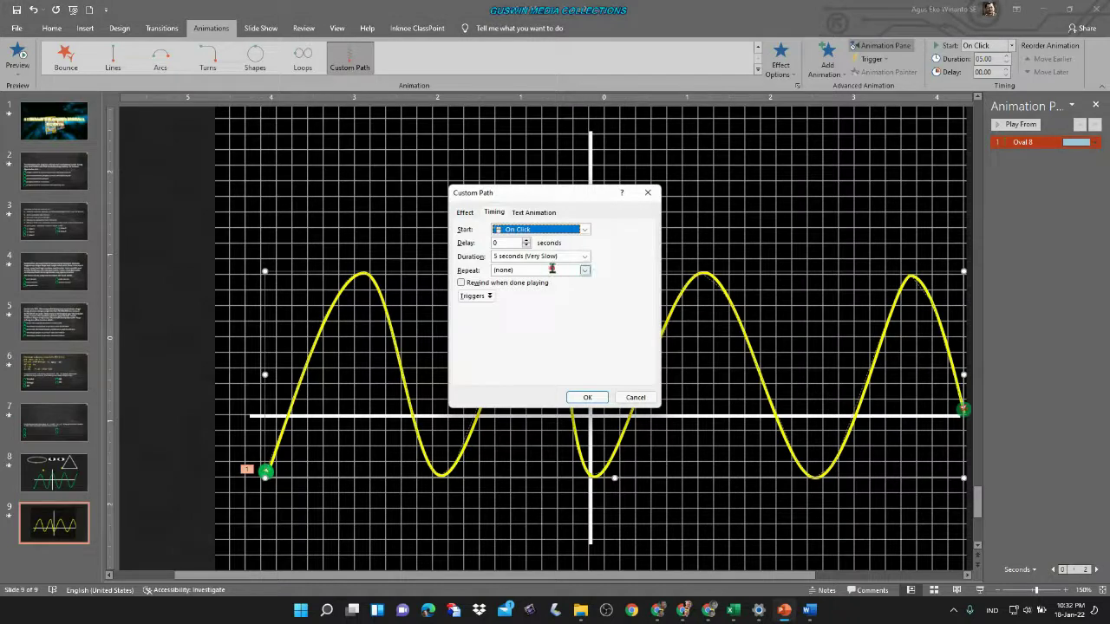
left_click(584, 257)
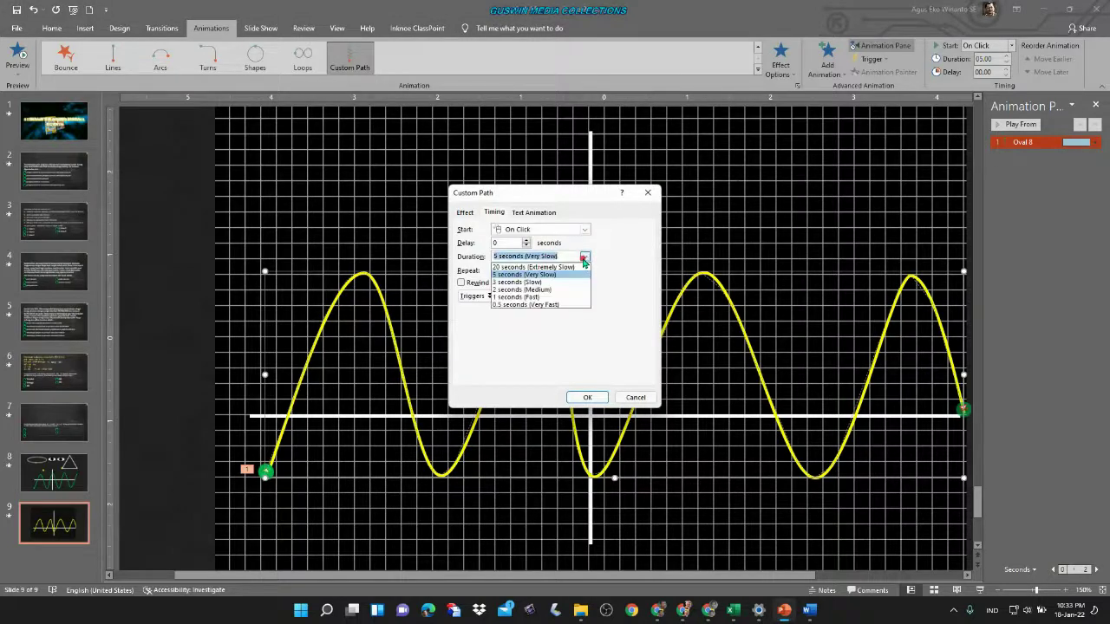
left_click(578, 260)
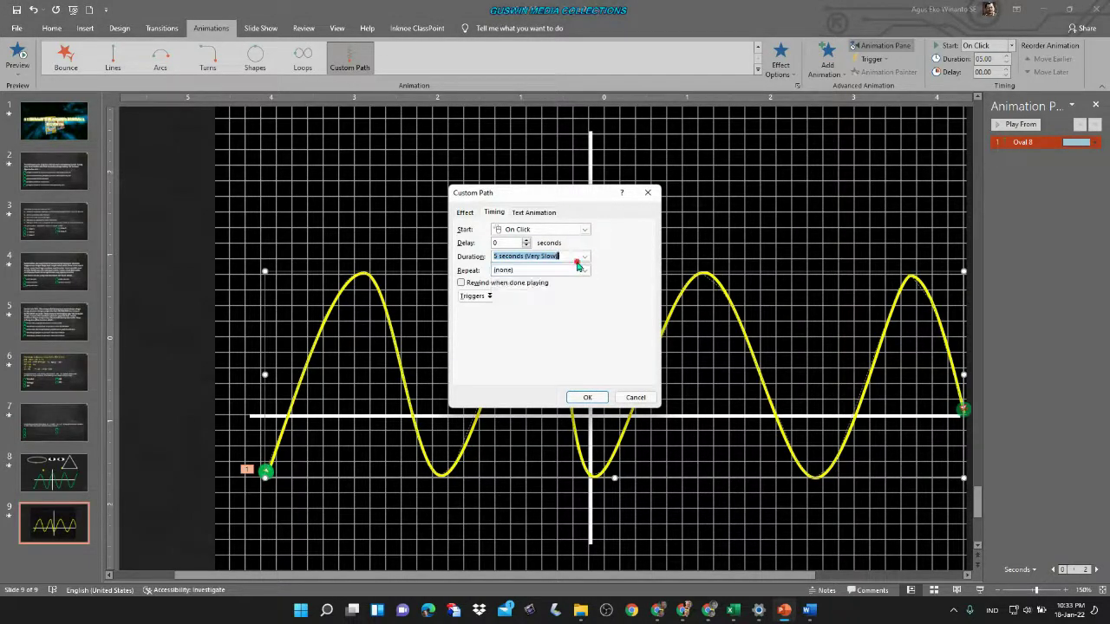
left_click(465, 212)
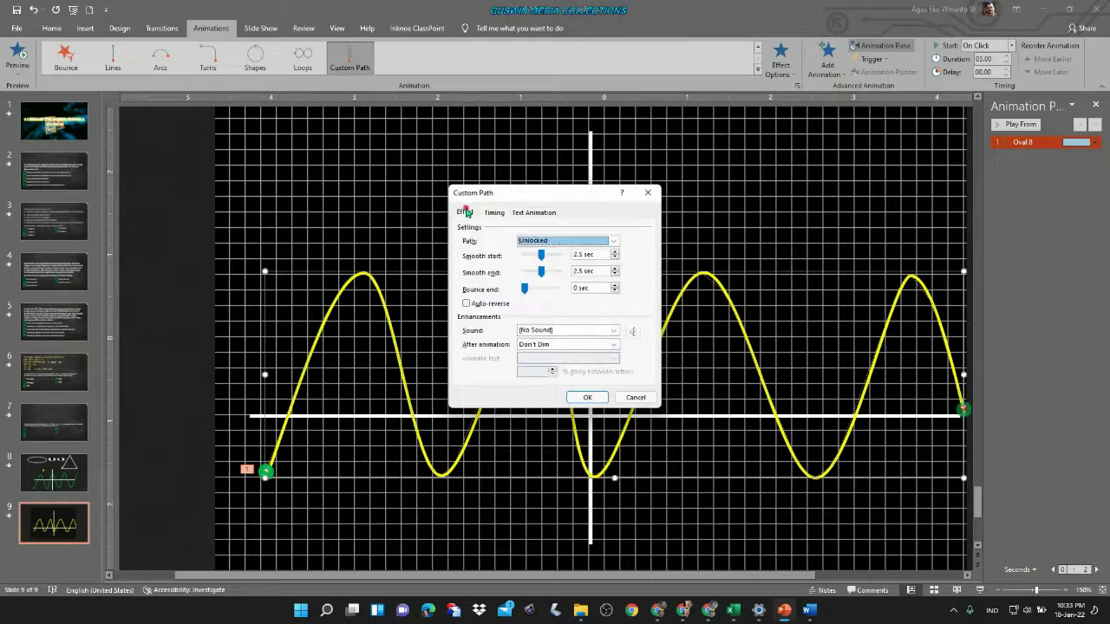
mouse_move(541, 254)
left_mouse_down()
mouse_move(510, 272)
mouse_move(525, 254)
left_mouse_up()
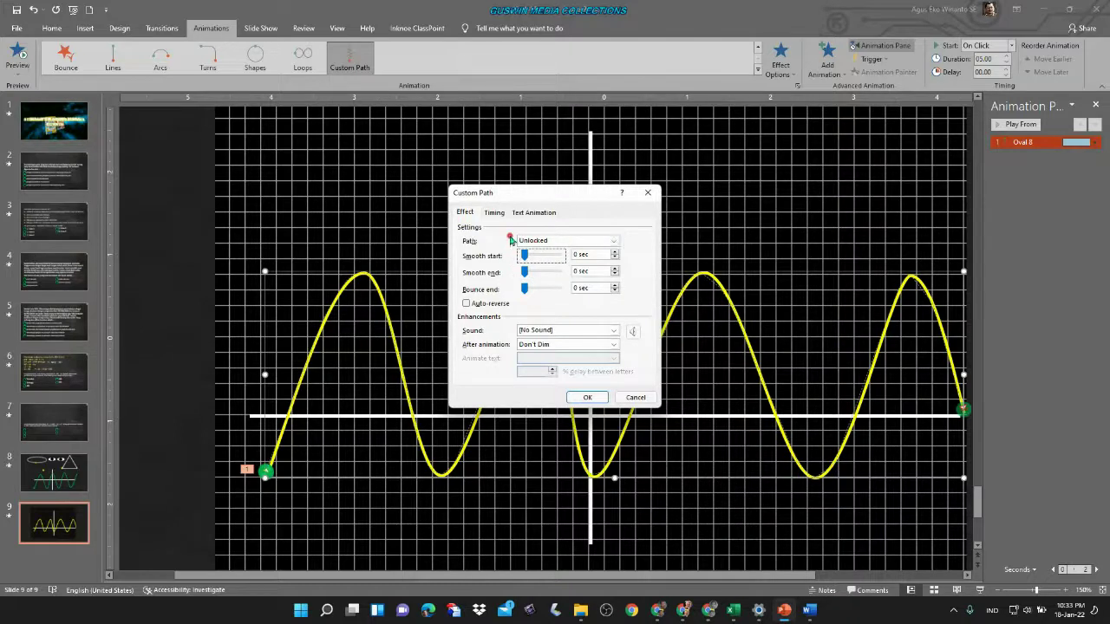
left_click(494, 212)
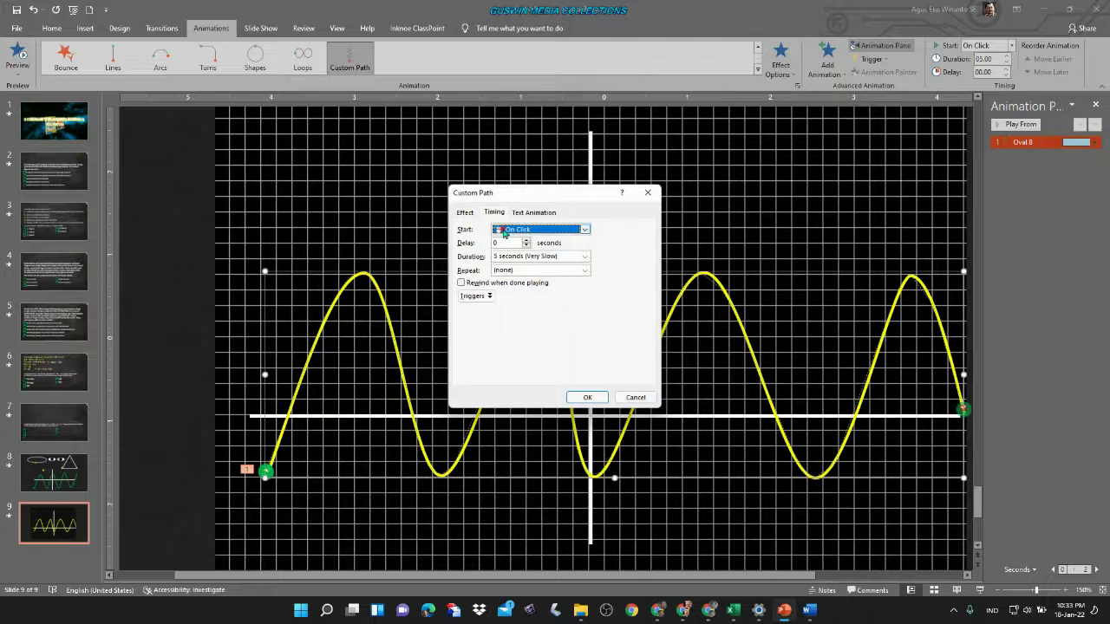
left_click(462, 211)
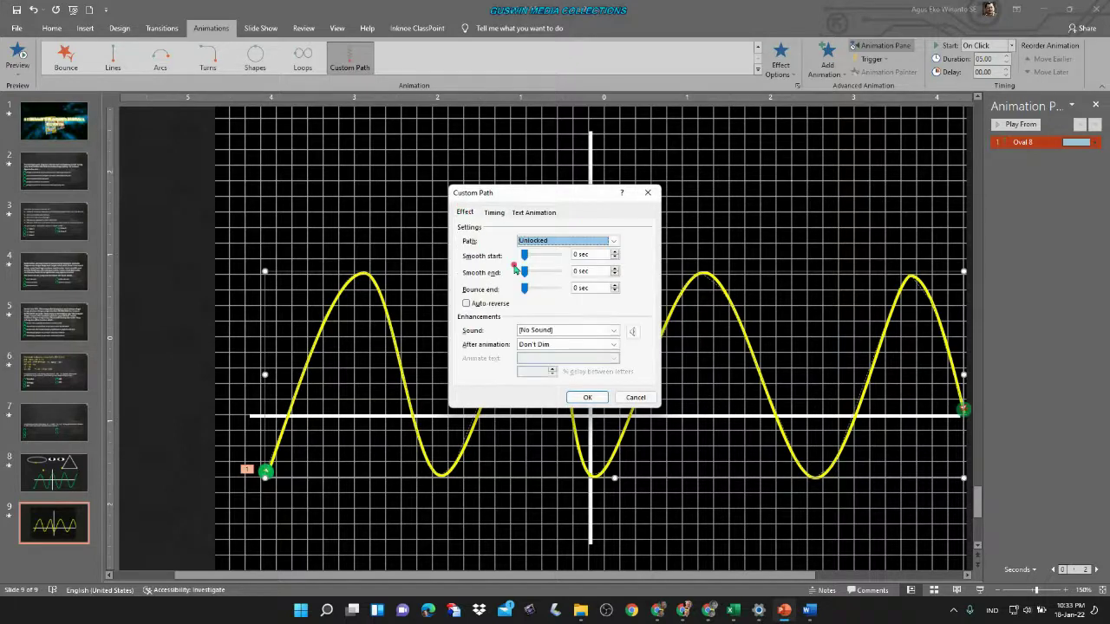
left_click(473, 306)
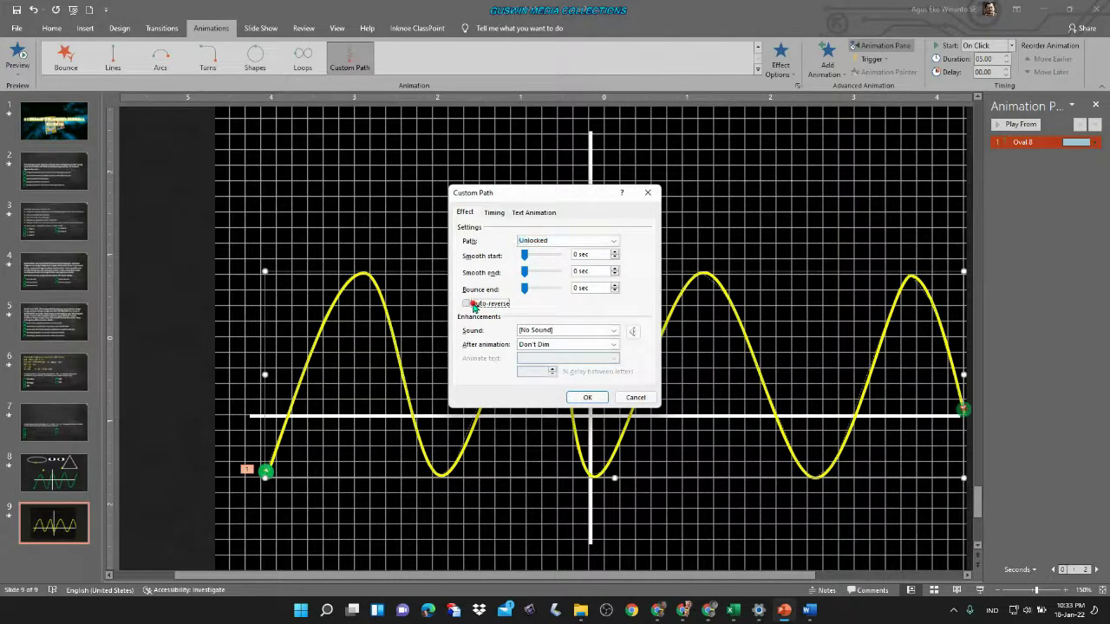
left_click(588, 398)
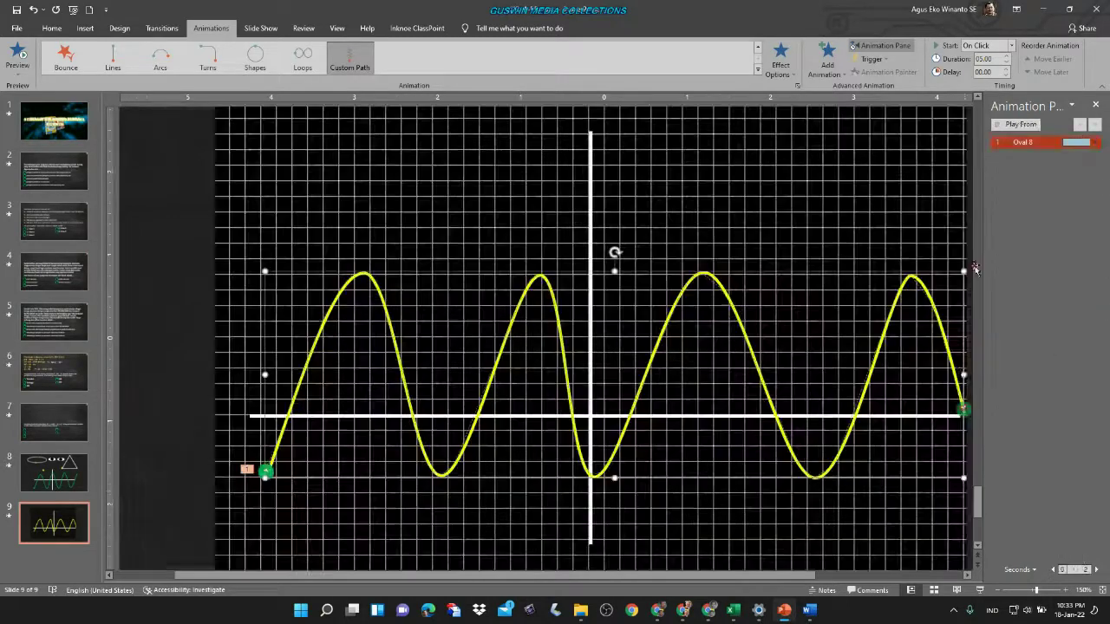
left_click(980, 590)
left_click(846, 507)
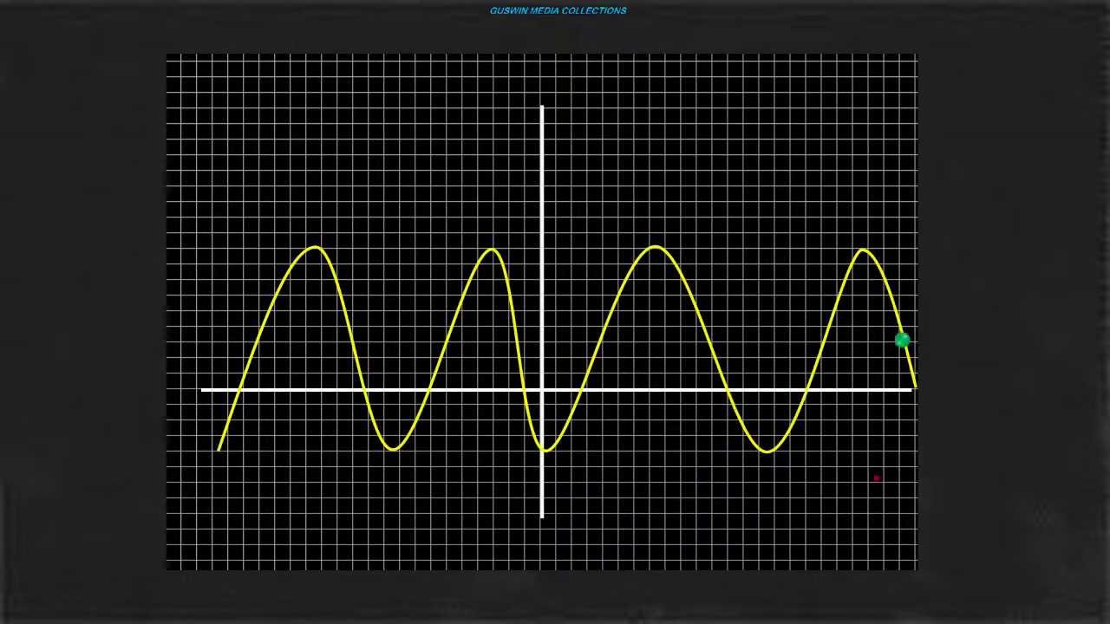
key("Escape")
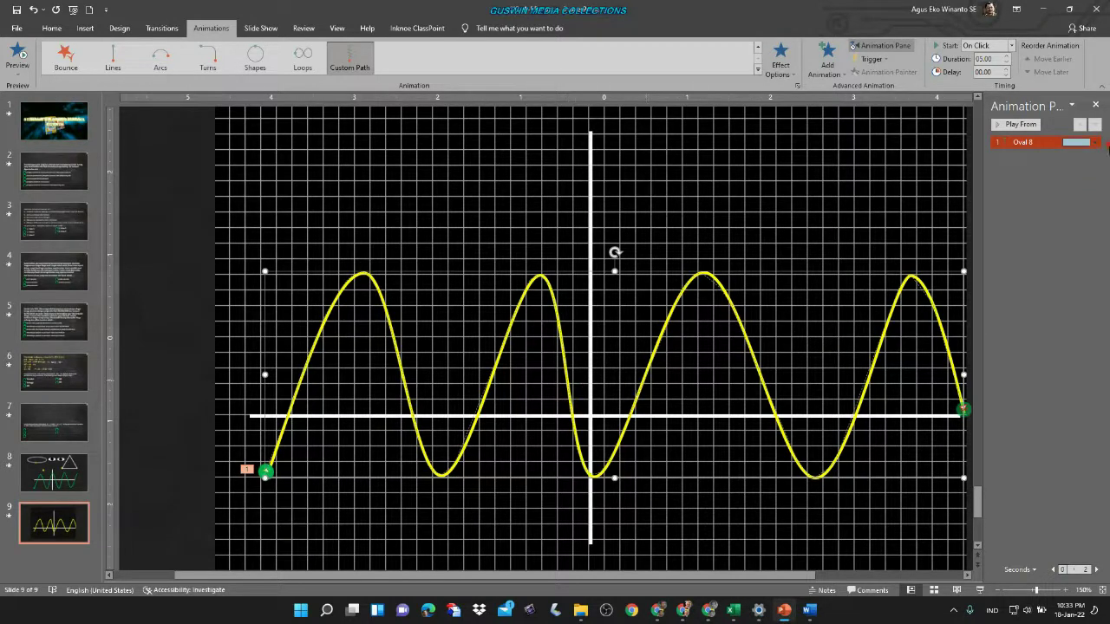
- Set the green dot's motion path animation duration to 20 seconds
left_click(1095, 142)
left_click(1027, 209)
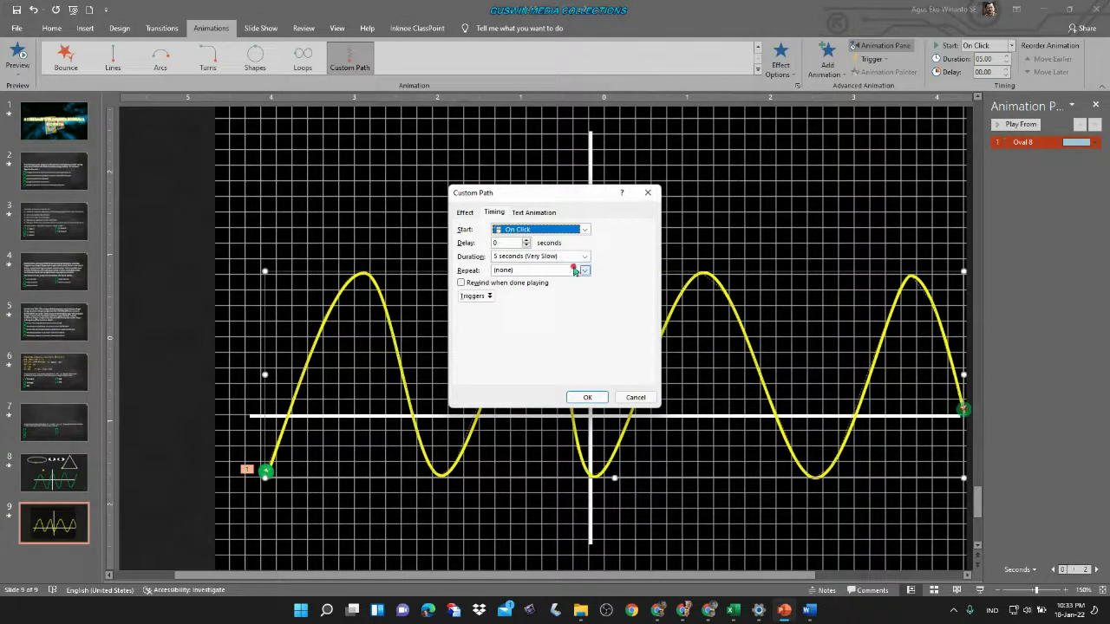
left_click(585, 258)
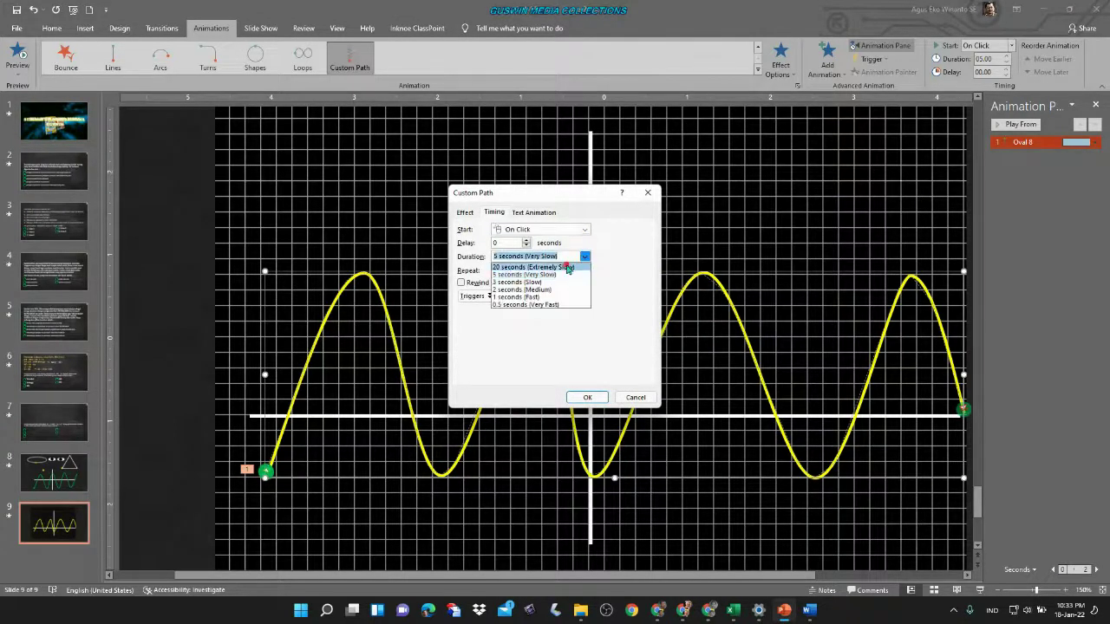
left_click(567, 267)
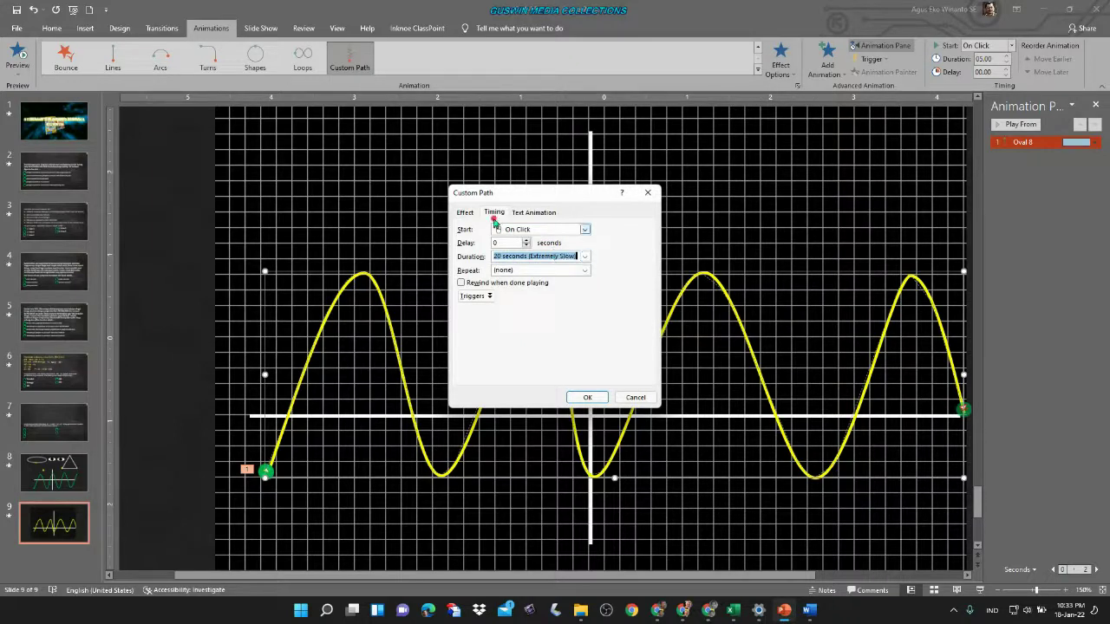
left_click(467, 213)
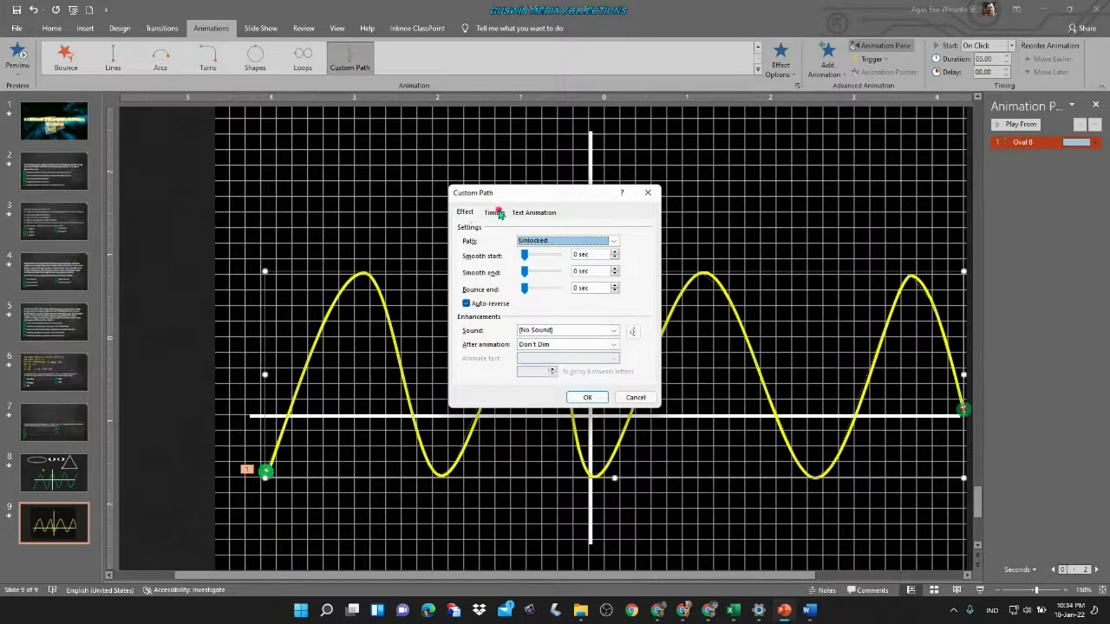
left_click(494, 213)
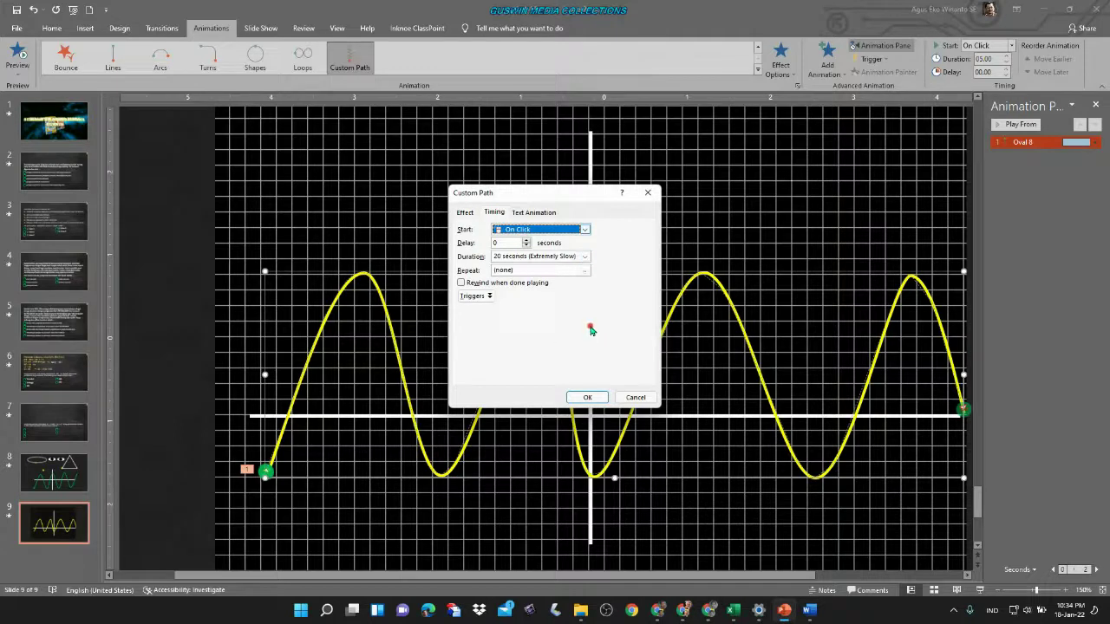
- Make the dot's animation repeat until the end of the slide, then stop the preview
left_click(585, 272)
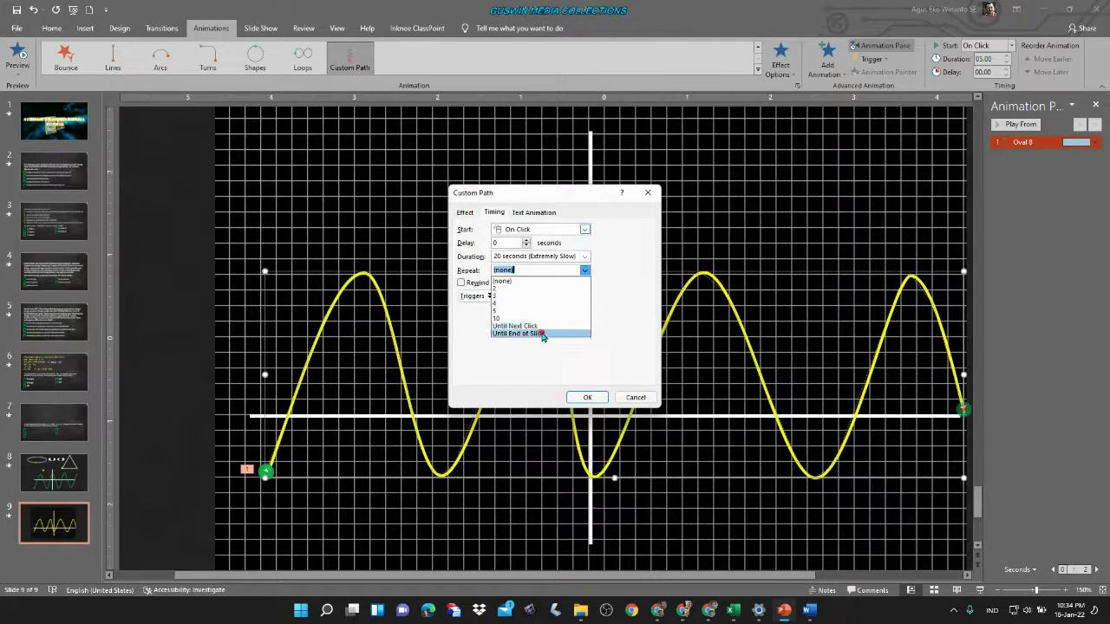
left_click(542, 334)
left_click(587, 397)
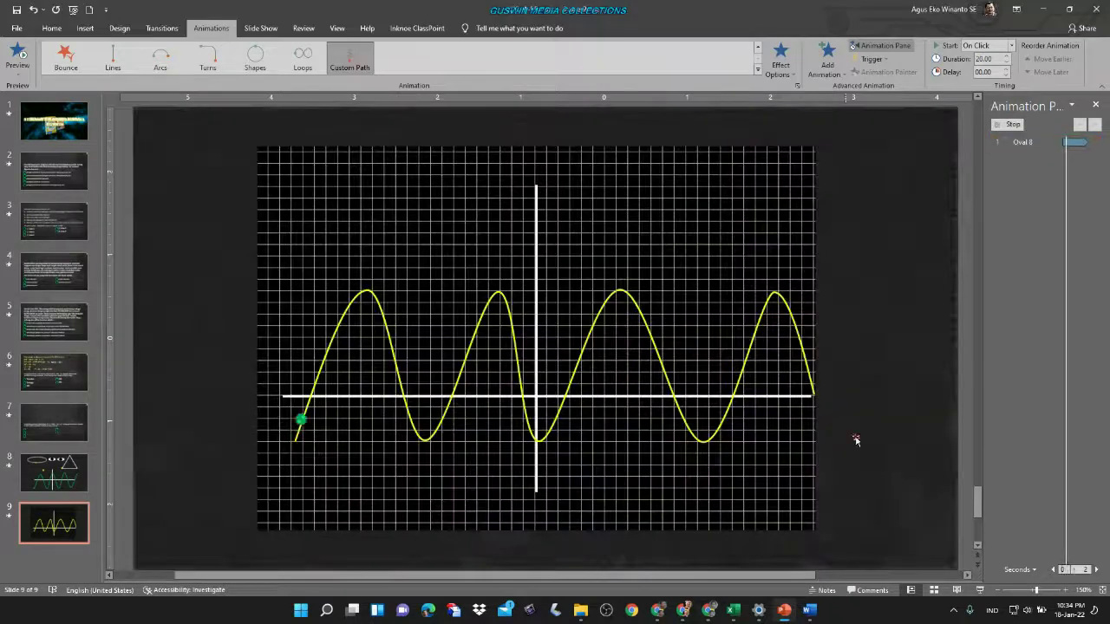
left_click(978, 488)
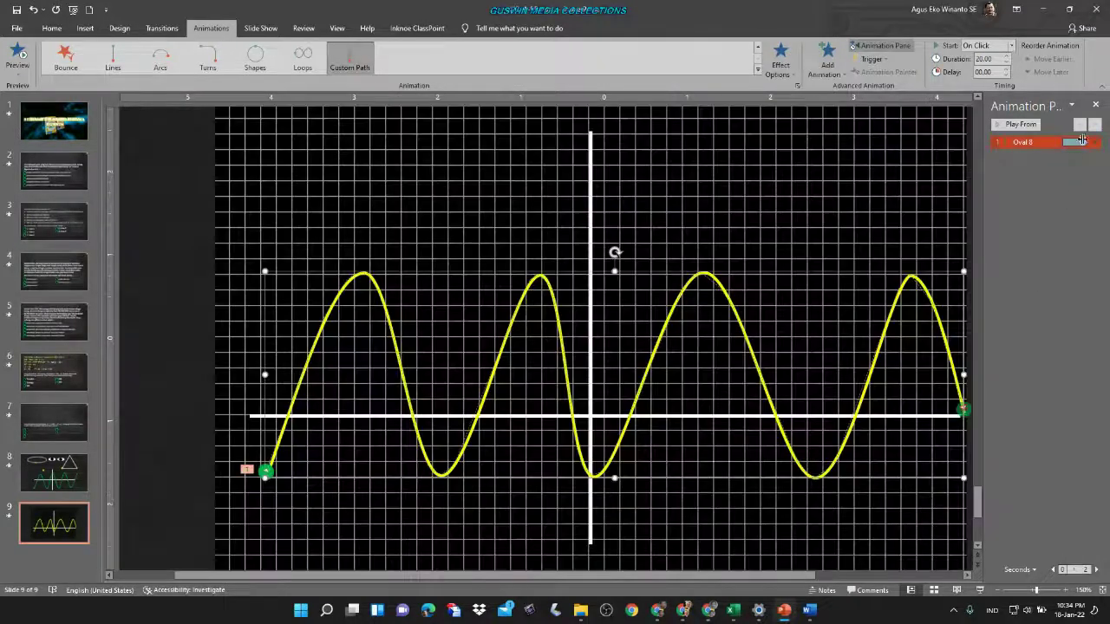
left_click(1094, 143)
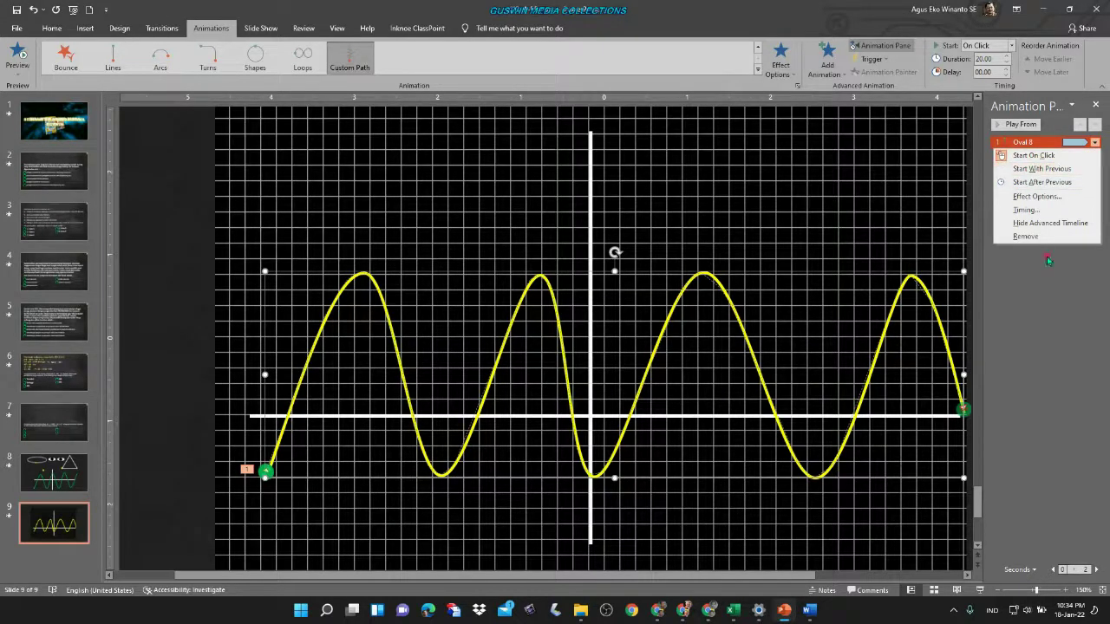
left_click(1044, 390)
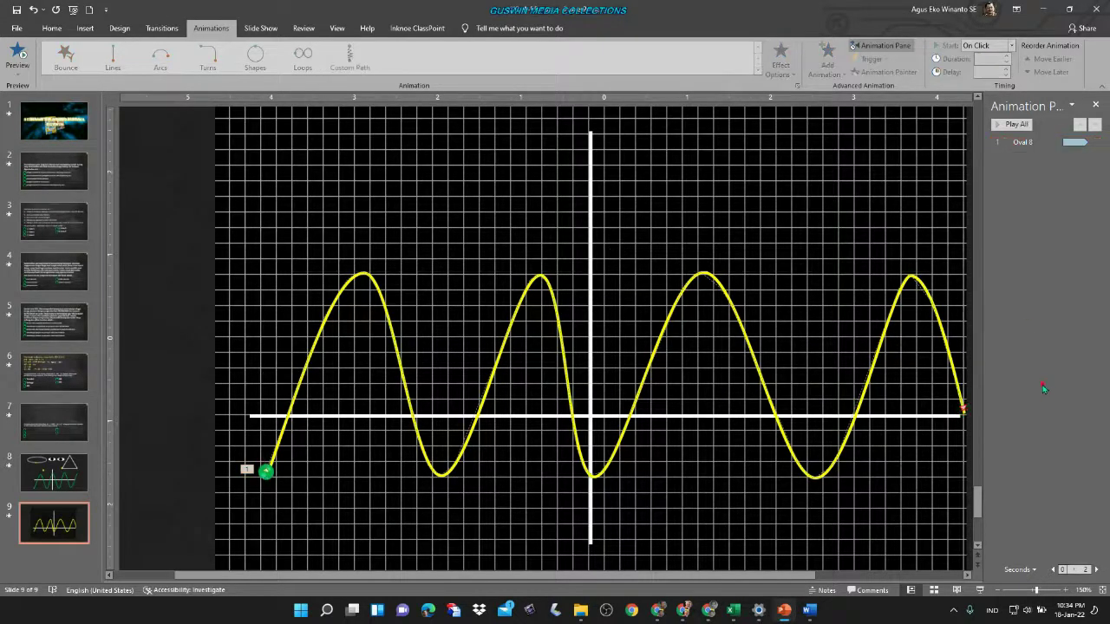
left_click(978, 591)
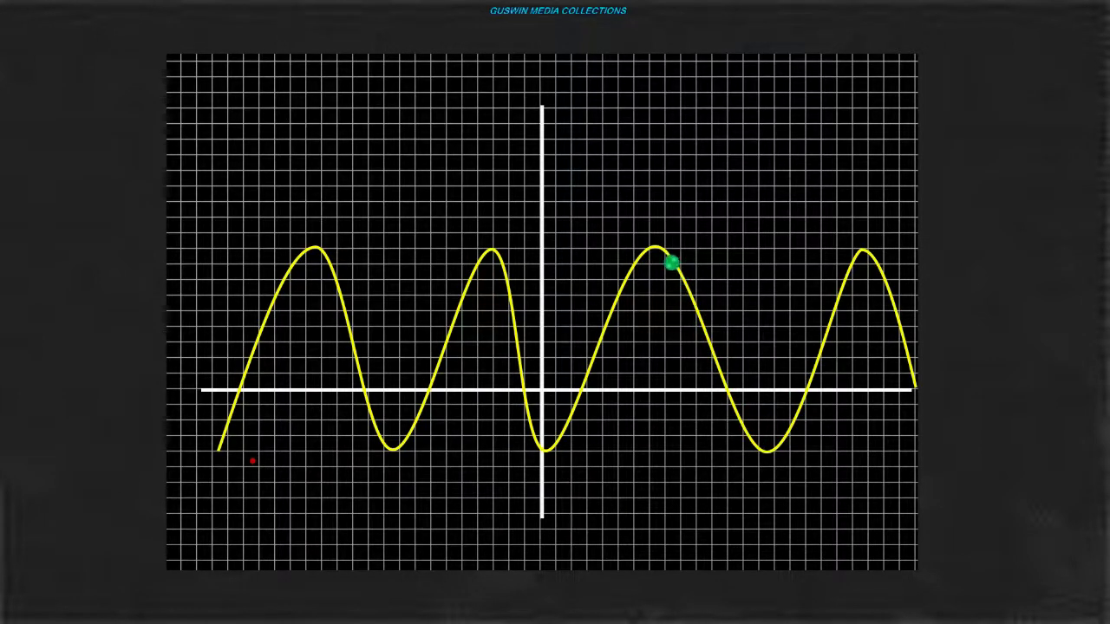
key("Escape")
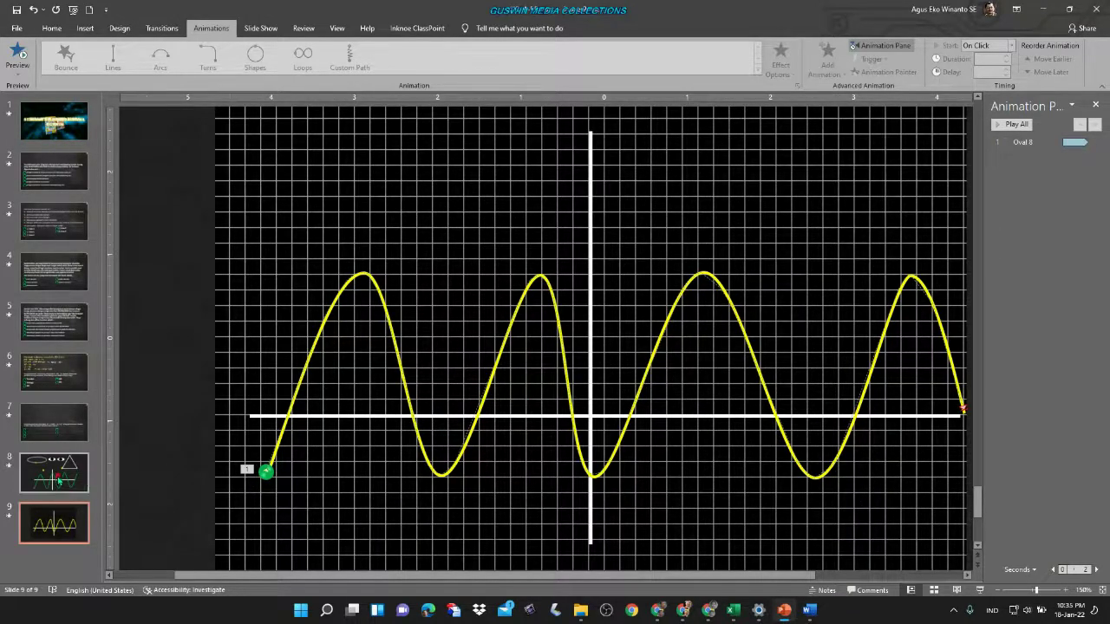
- Start the slide show from slide 8 and advance to the sine-wave slide 9
left_click(57, 477)
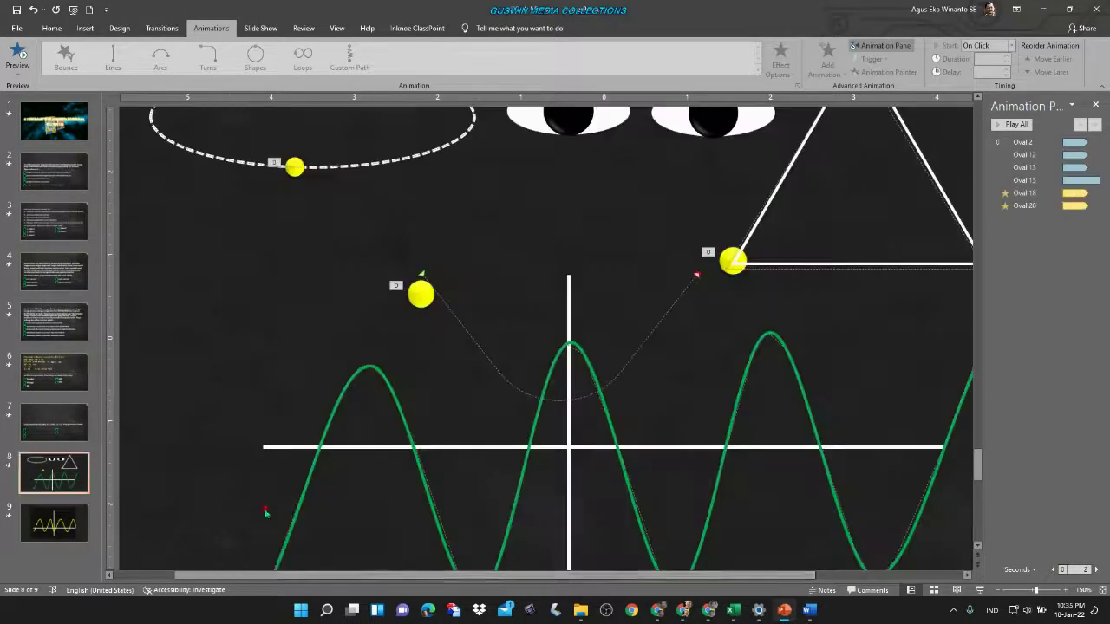
left_click(980, 590)
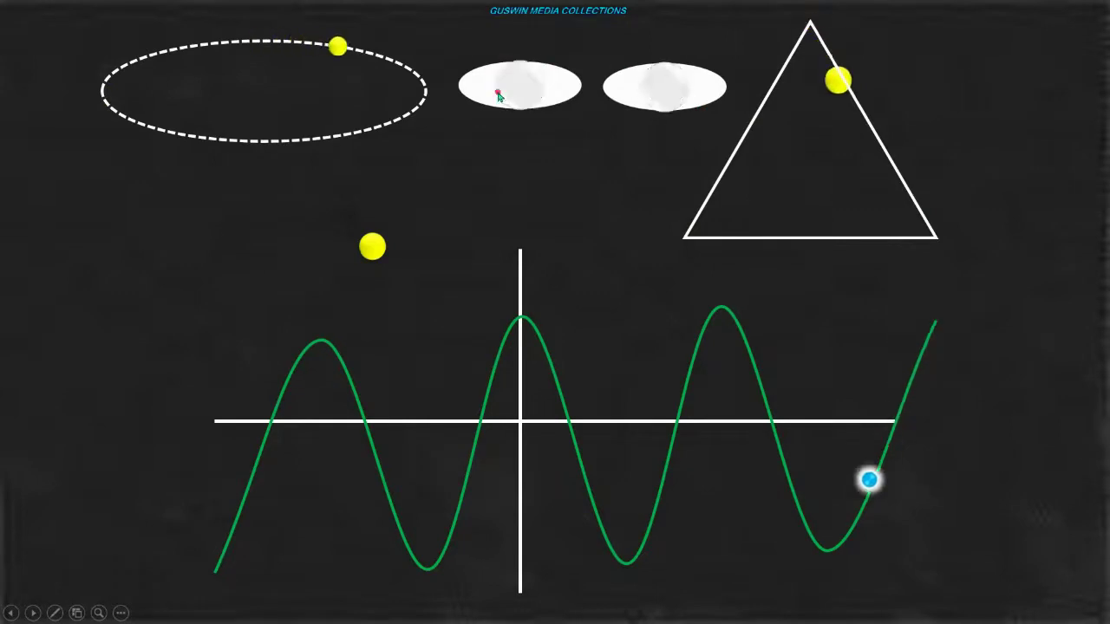
left_click(749, 277)
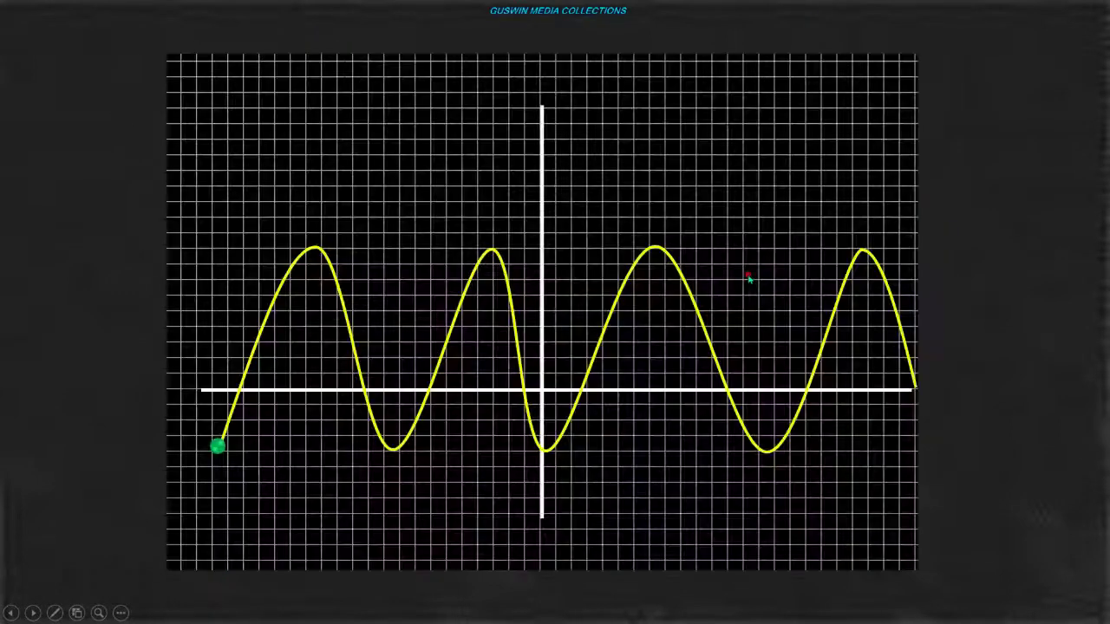